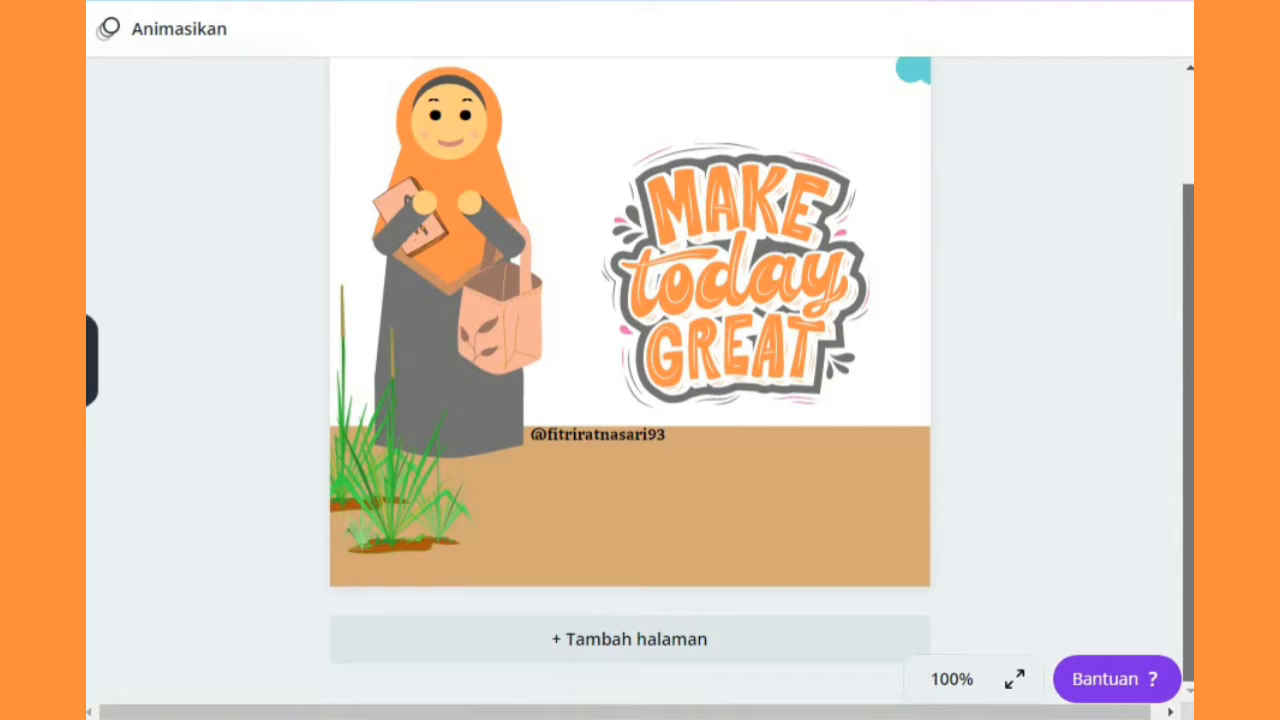
scroll(1171, 343, up, 3)
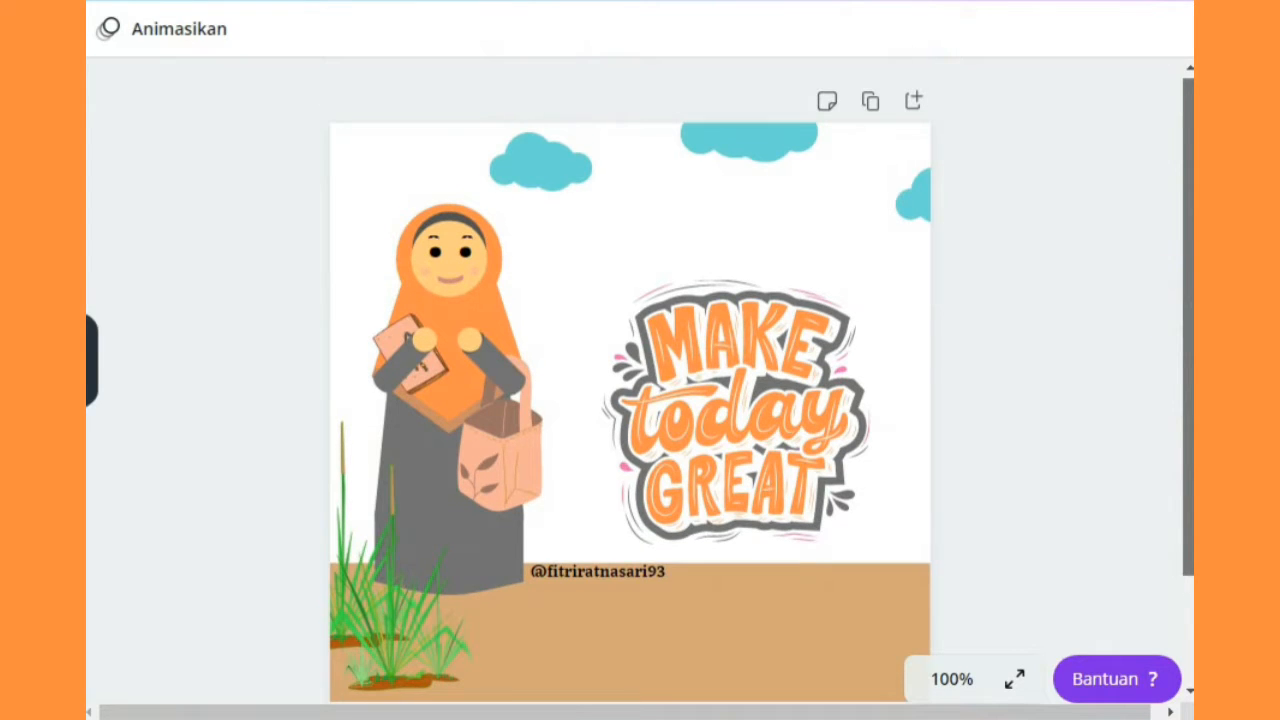
scroll(640, 400, down, 1)
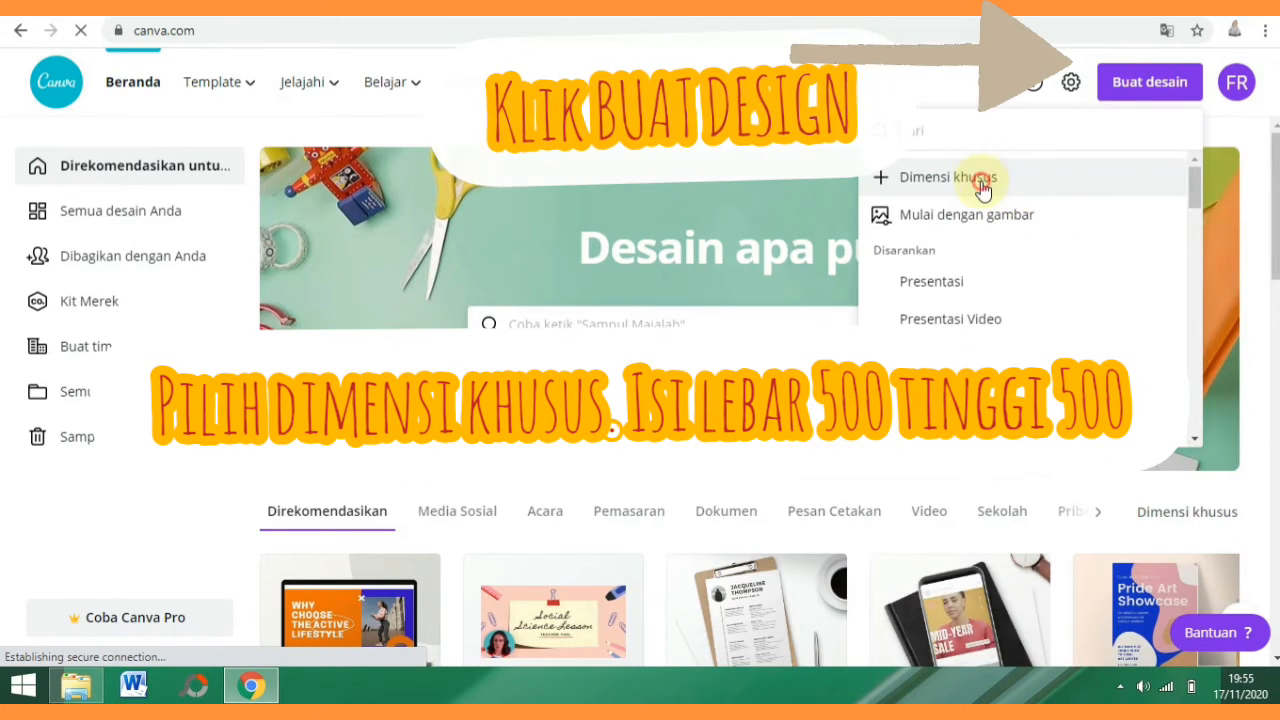
Create a new custom-size design 500 pixels wide and 500 pixels high.
click(986, 188)
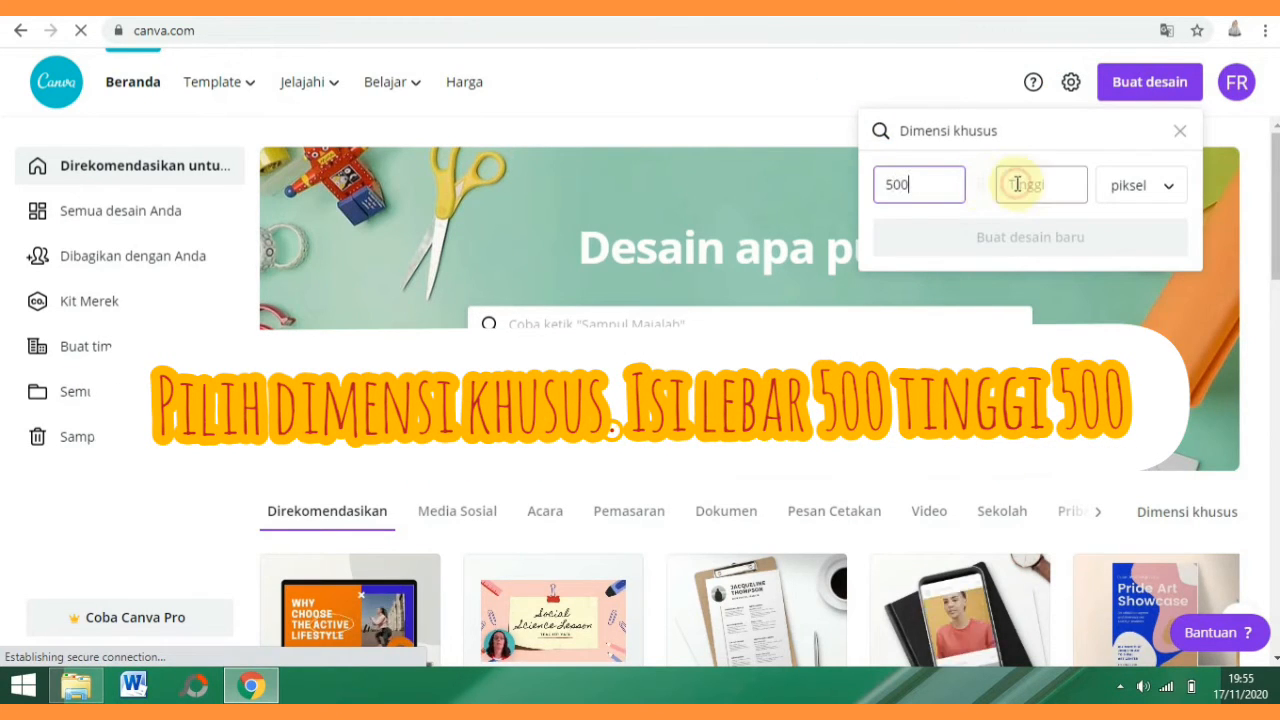
text(500)
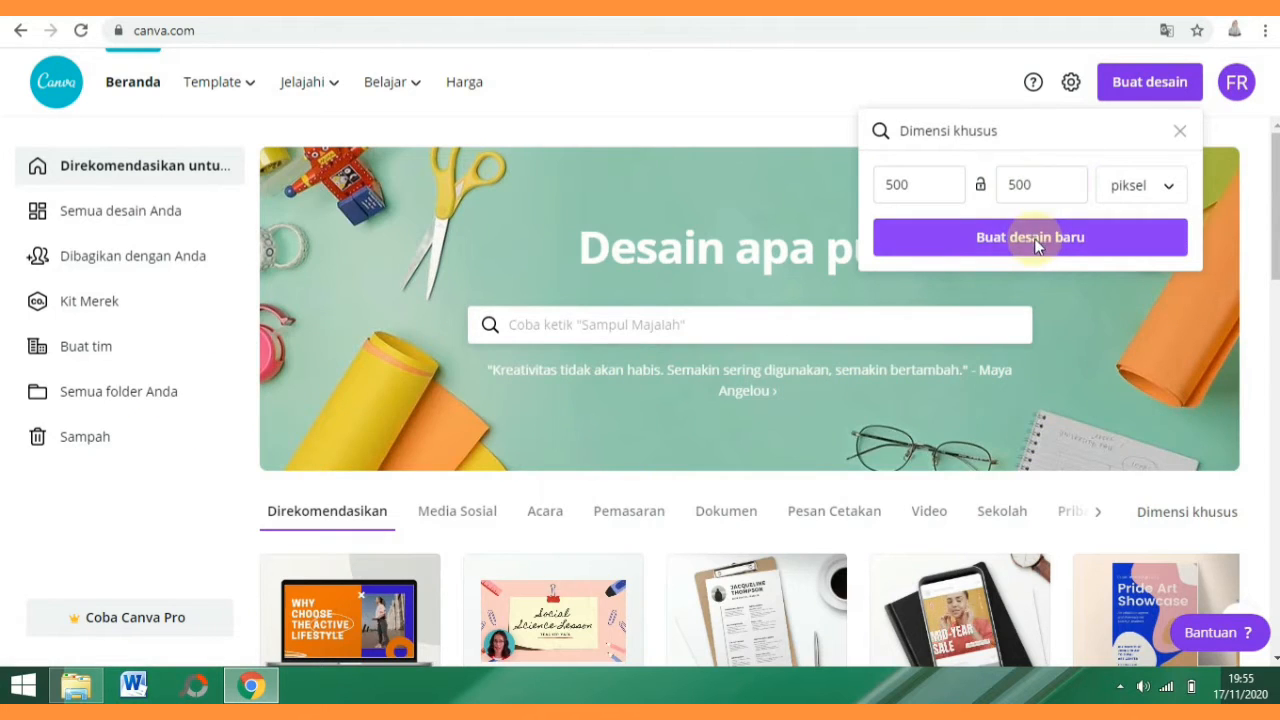
click(1033, 240)
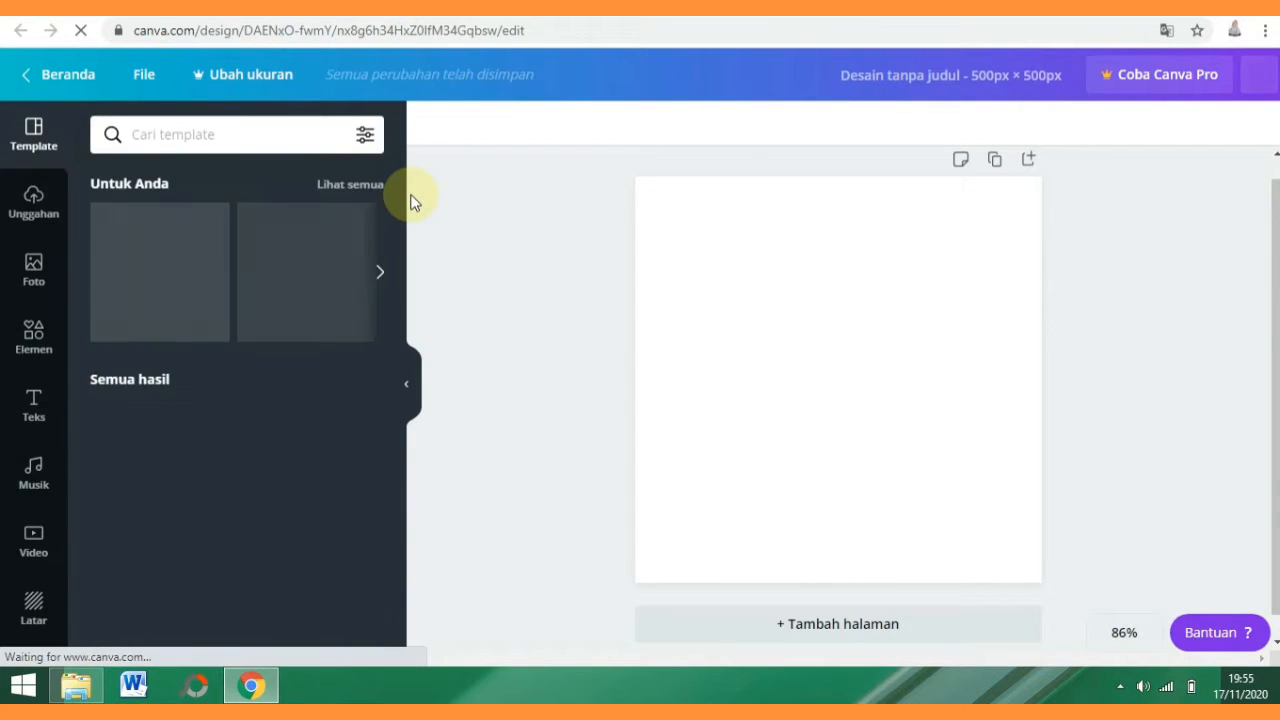
Add a circle from the Bentuk shape elements, shrink it and place it in the upper-left area of the canvas.
click(33, 343)
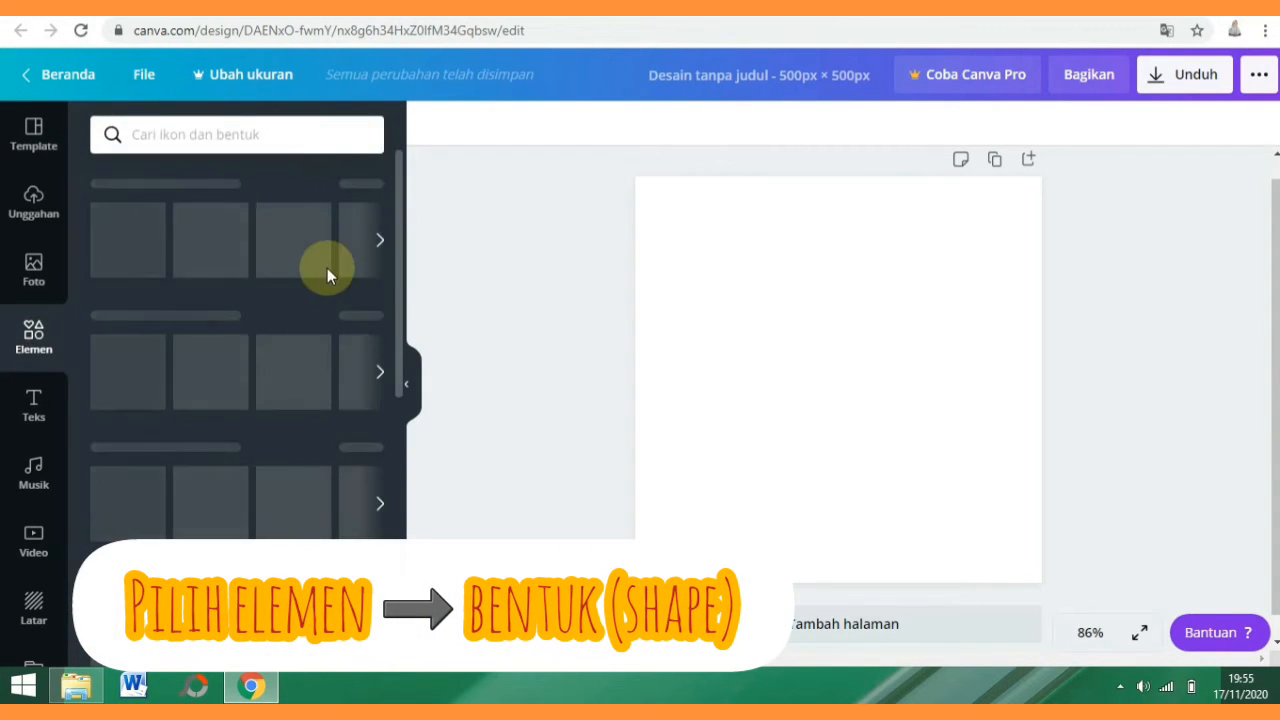
drag(397, 277, 409, 414)
click(361, 238)
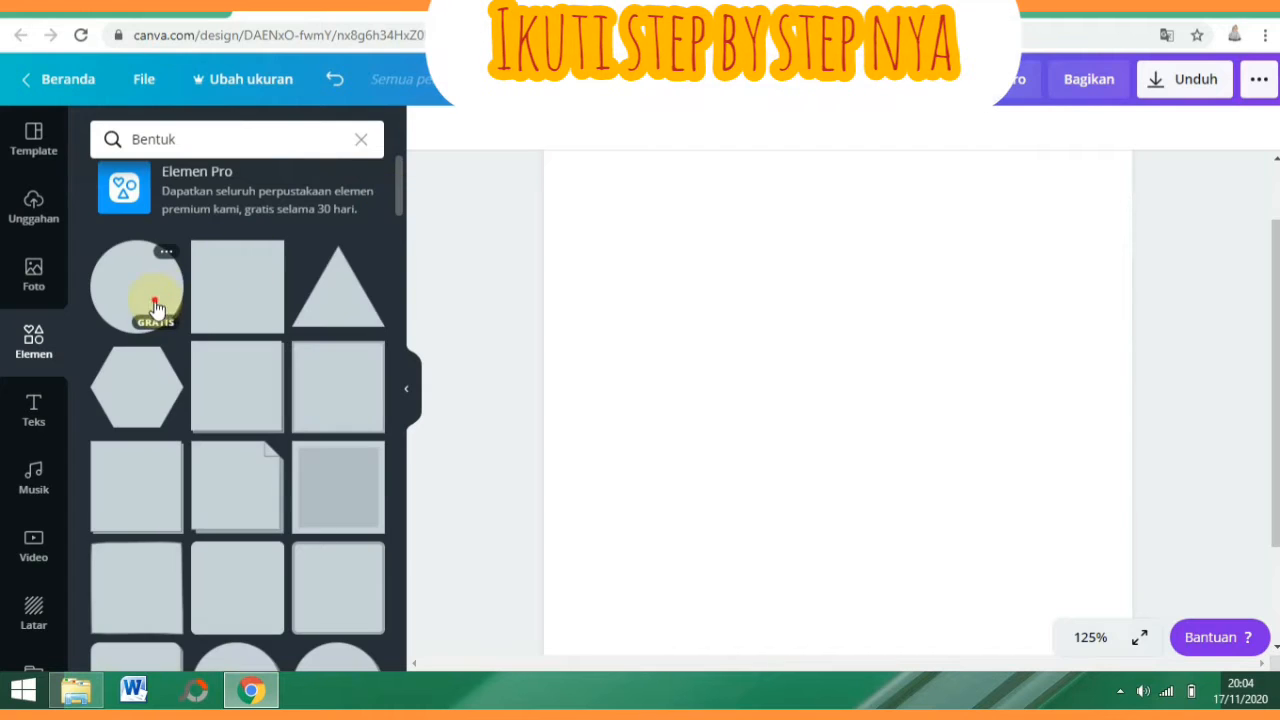
click(155, 308)
drag(971, 523, 823, 400)
click(812, 475)
drag(821, 480, 768, 427)
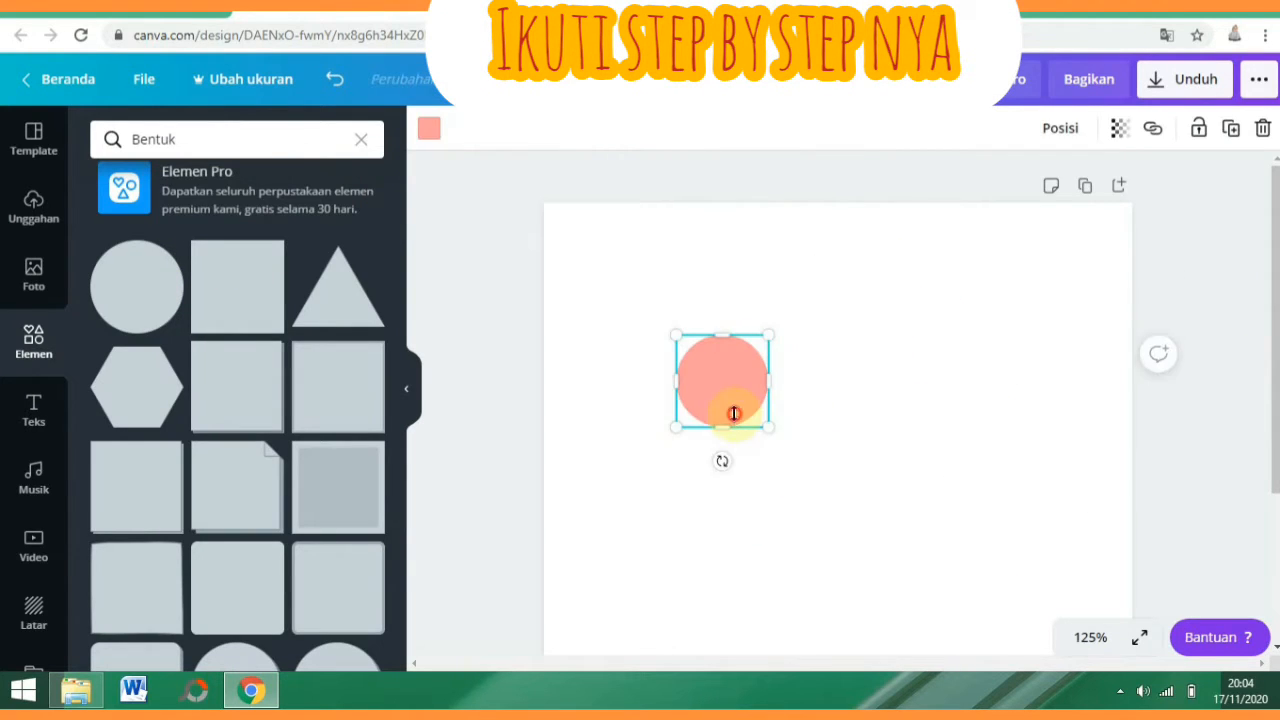
drag(676, 381, 615, 337)
Recolour the circle with the orange from the standard colours.
click(429, 128)
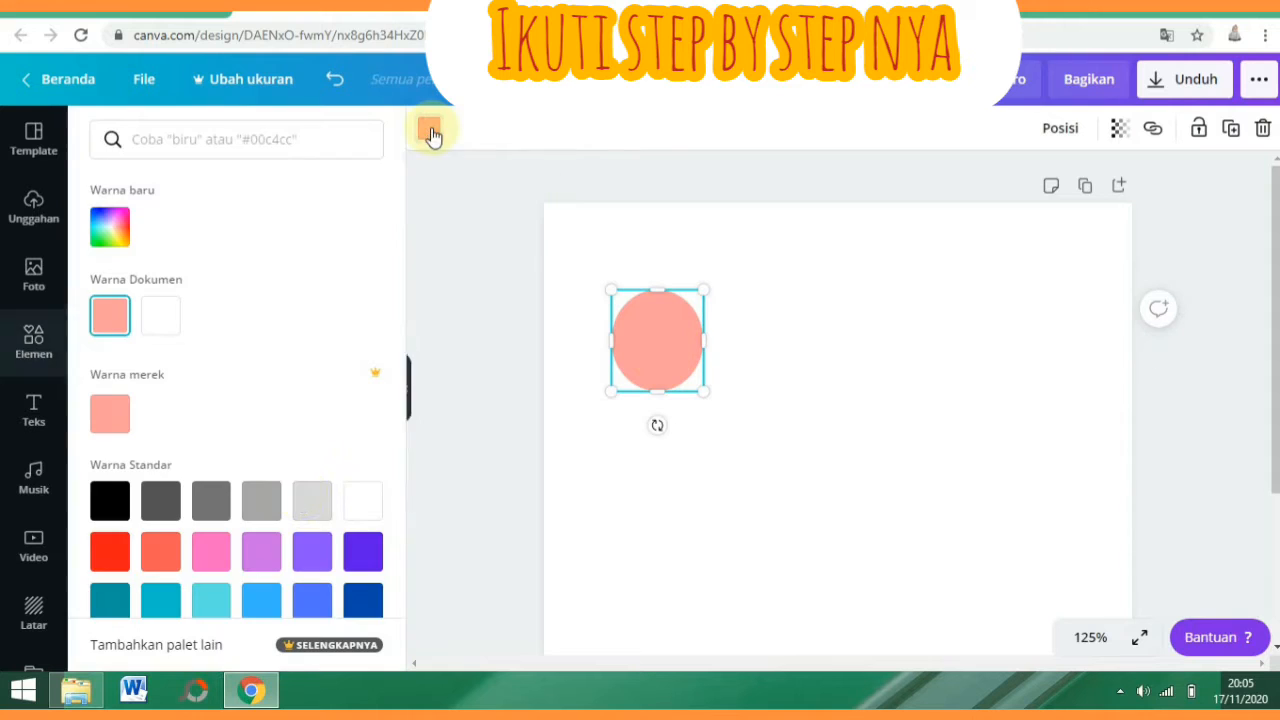
scroll(401, 539, down, 1)
click(366, 588)
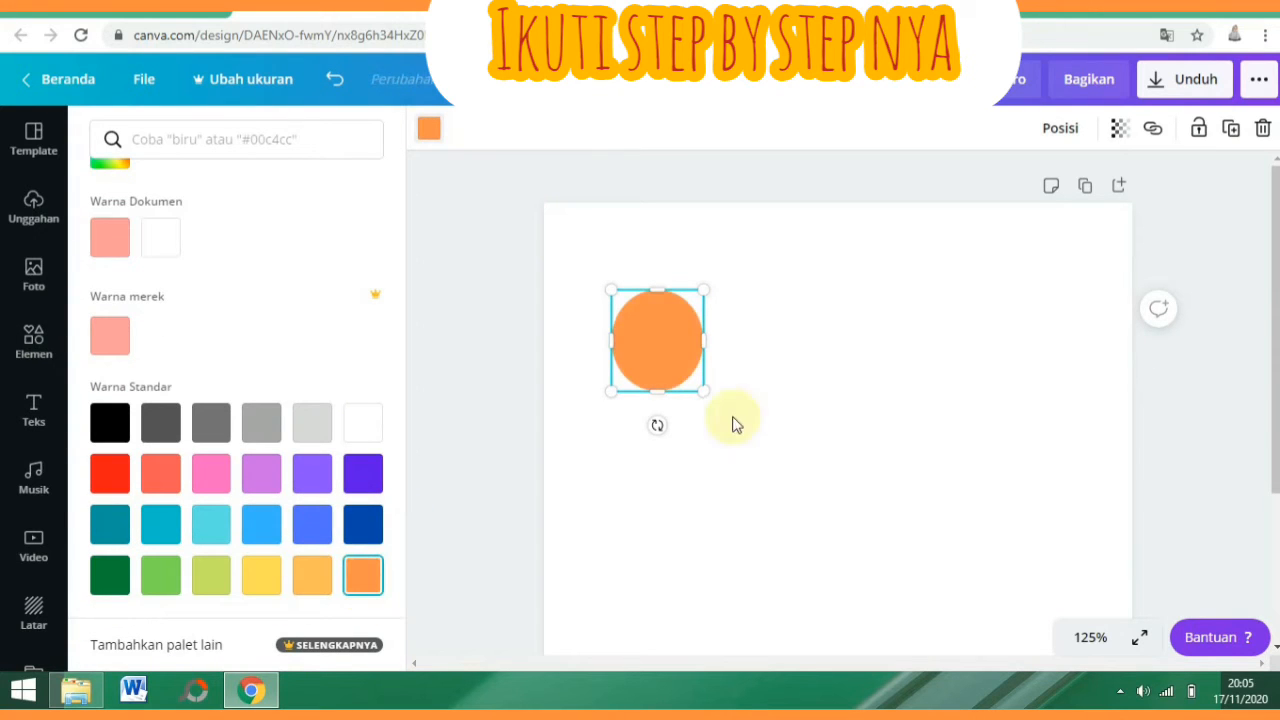
Add a solid pentagon from the Bentuk shapes and shrink it beside the orange circle.
click(34, 342)
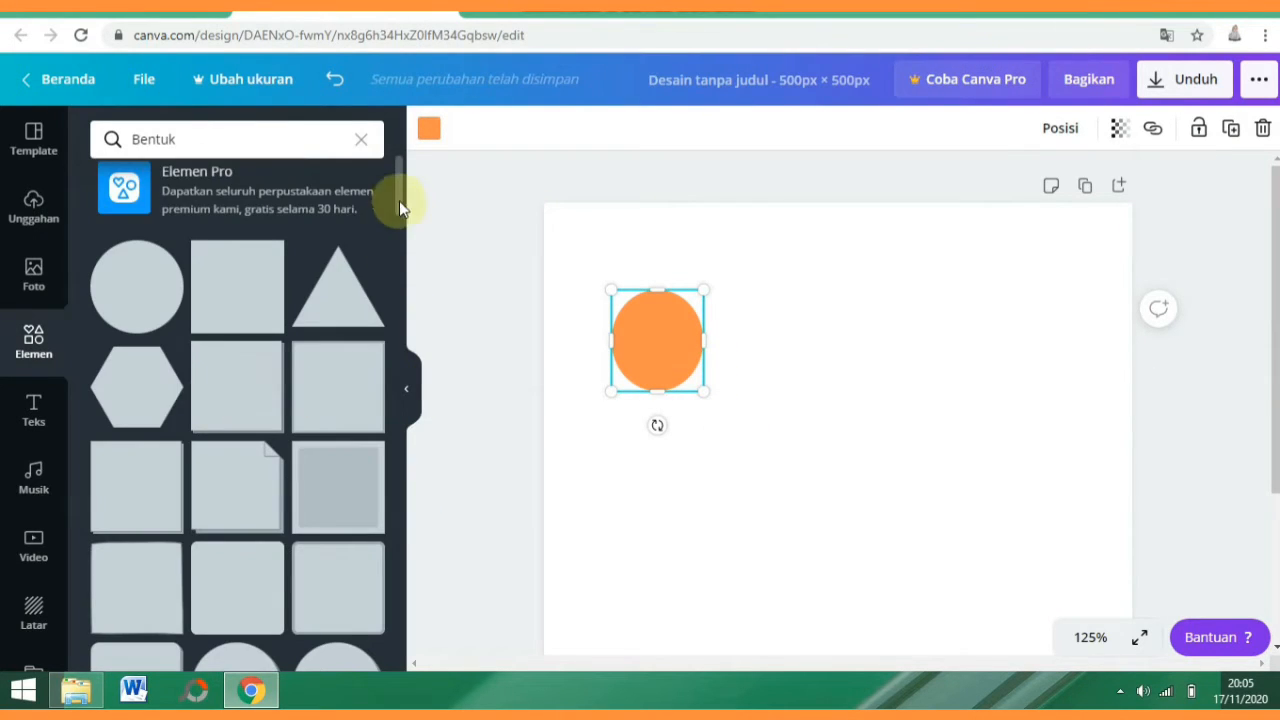
drag(399, 201, 401, 325)
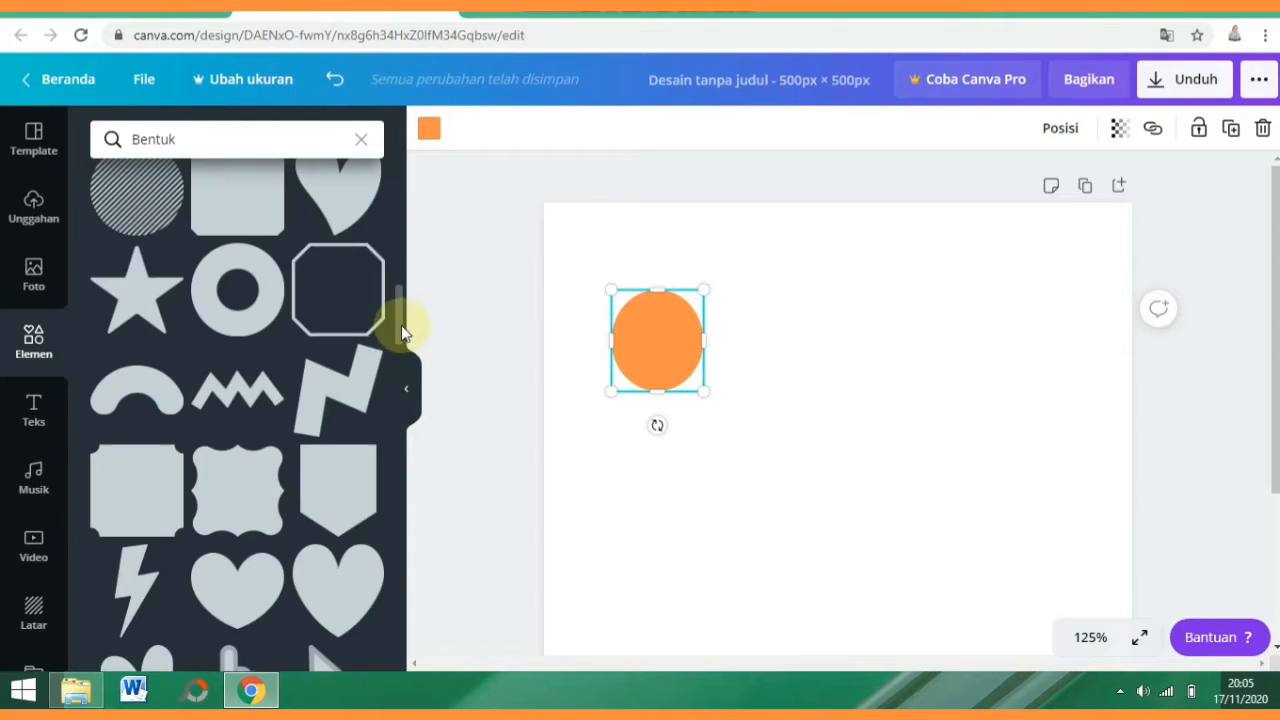
scroll(397, 285, up, 5)
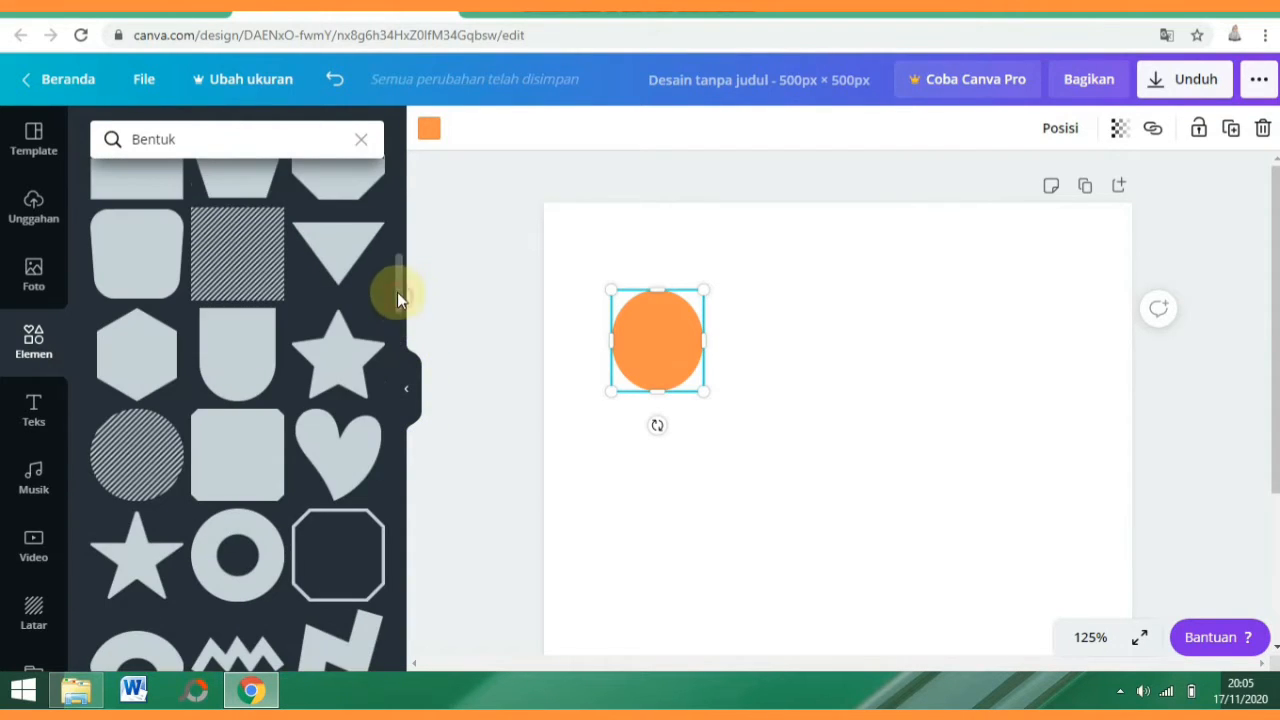
click(237, 450)
drag(826, 443, 814, 331)
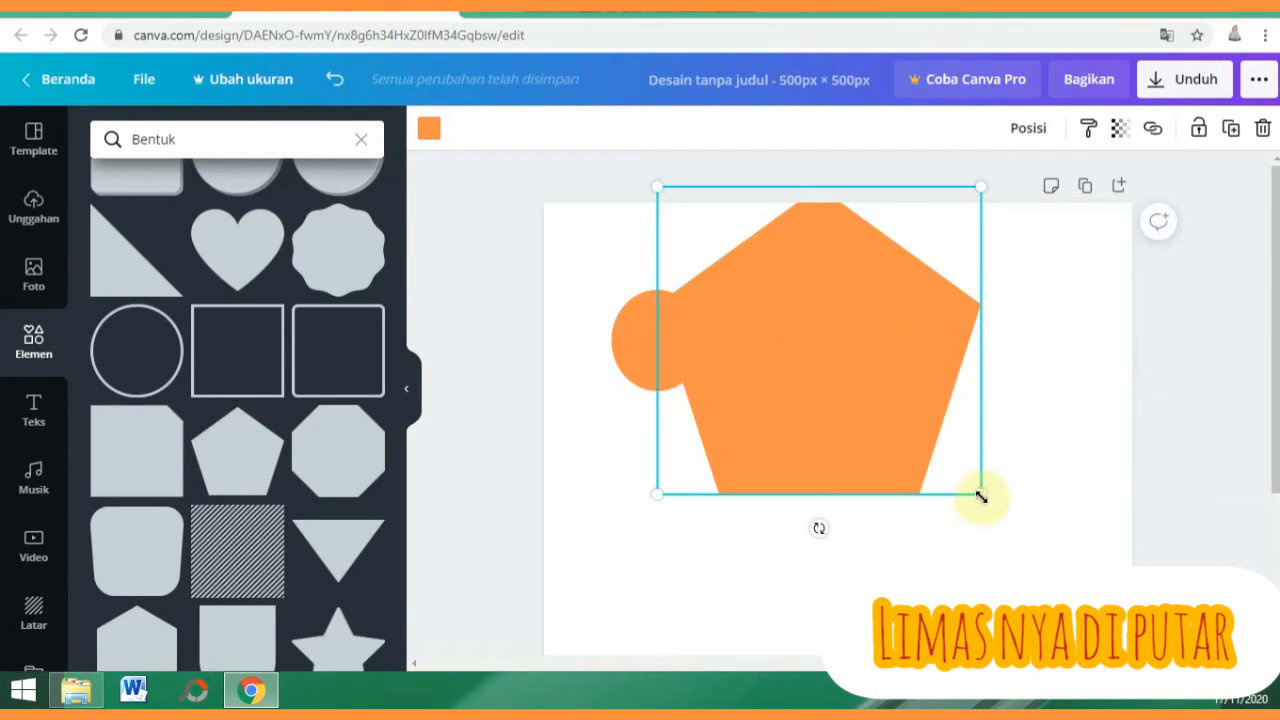
drag(977, 491, 858, 398)
Turn the pentagon point-down and position it under the circle as the lower part of the hijab.
drag(762, 421, 687, 523)
drag(789, 480, 740, 471)
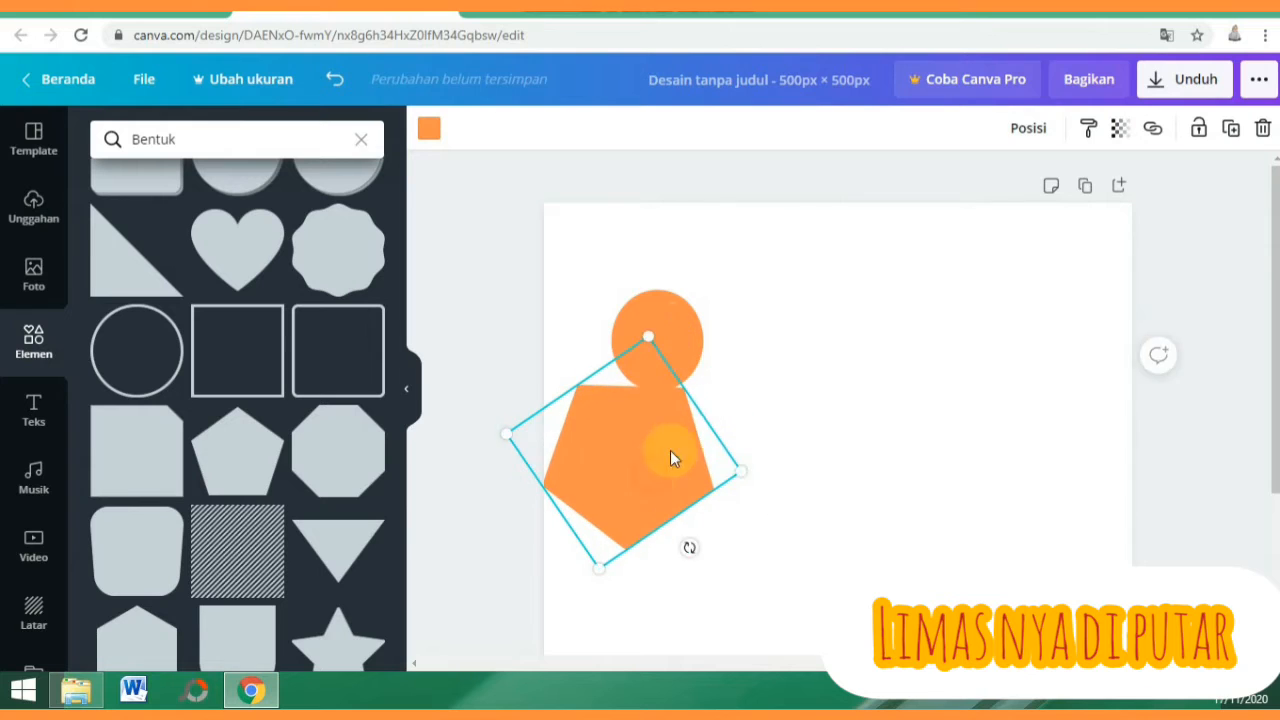
drag(654, 487, 674, 455)
drag(766, 436, 824, 416)
drag(675, 364, 675, 349)
drag(797, 437, 714, 434)
drag(766, 489, 683, 420)
click(829, 416)
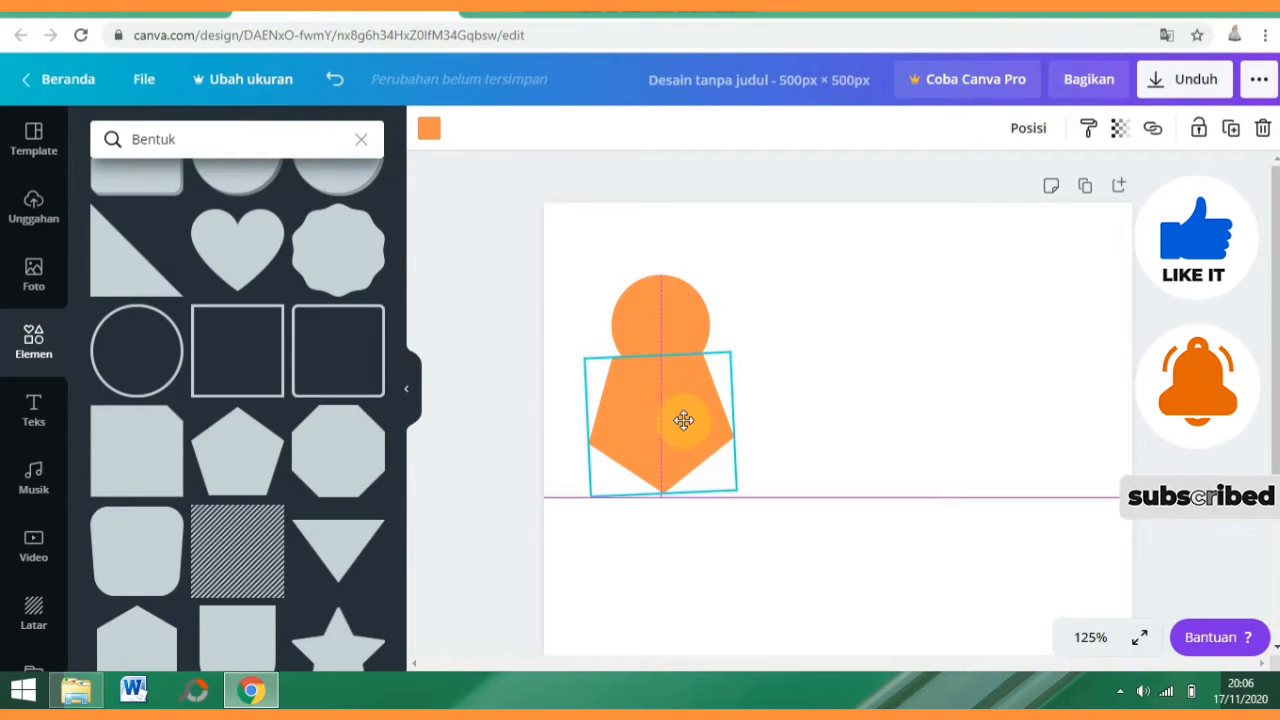
Enlarge the orange circle slightly and centre it over the top edge of the pentagon.
click(682, 322)
drag(706, 278, 708, 274)
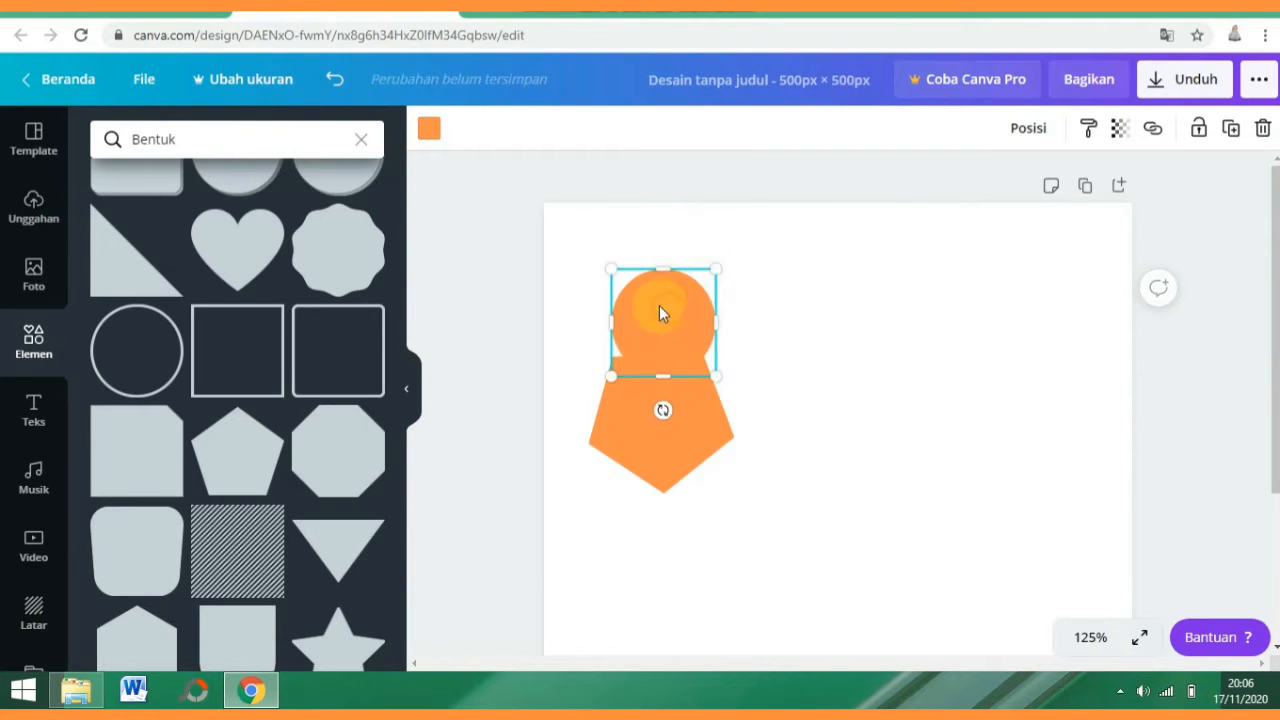
click(810, 365)
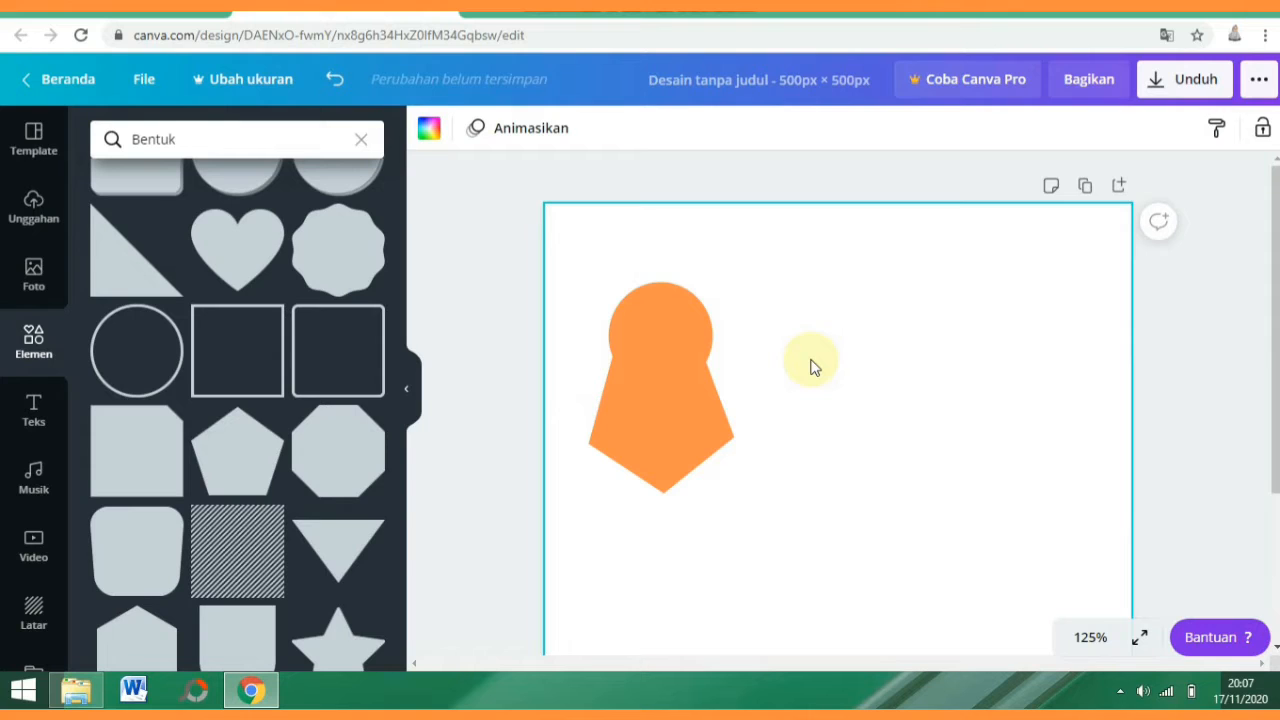
Straighten the pentagon to a -180° rotation and align it centrally under the circle.
click(673, 453)
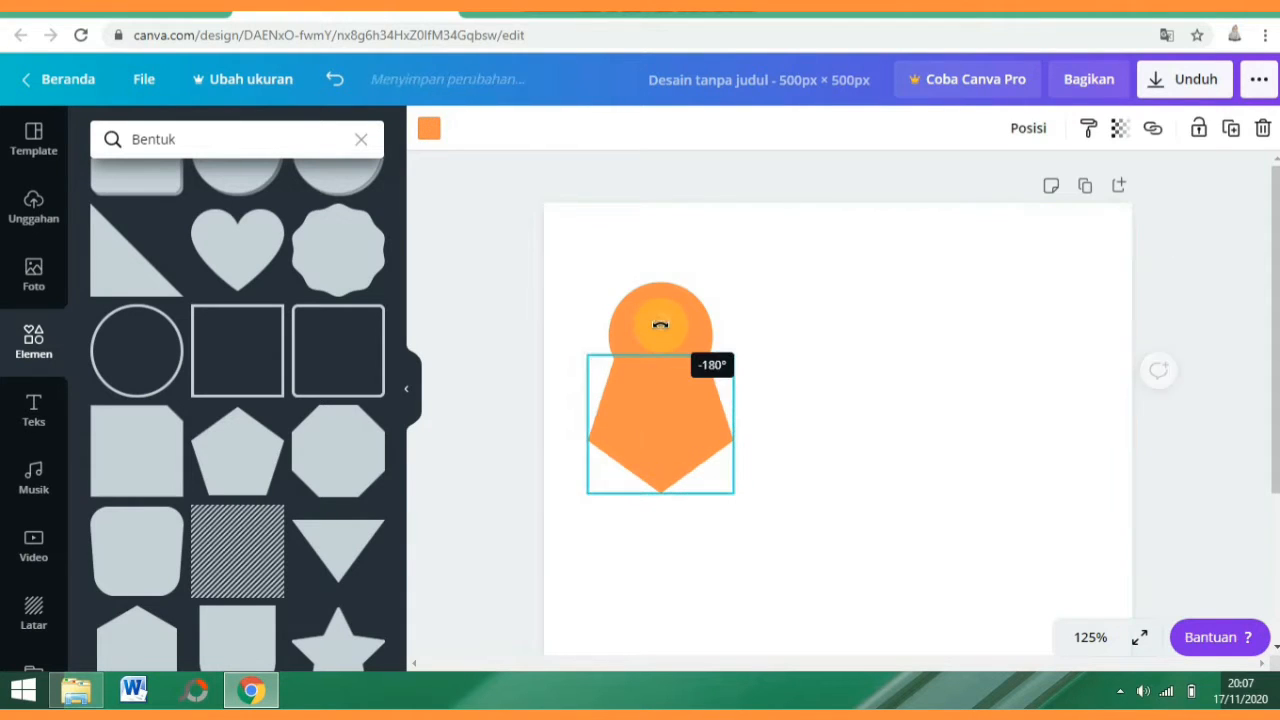
drag(662, 321, 665, 325)
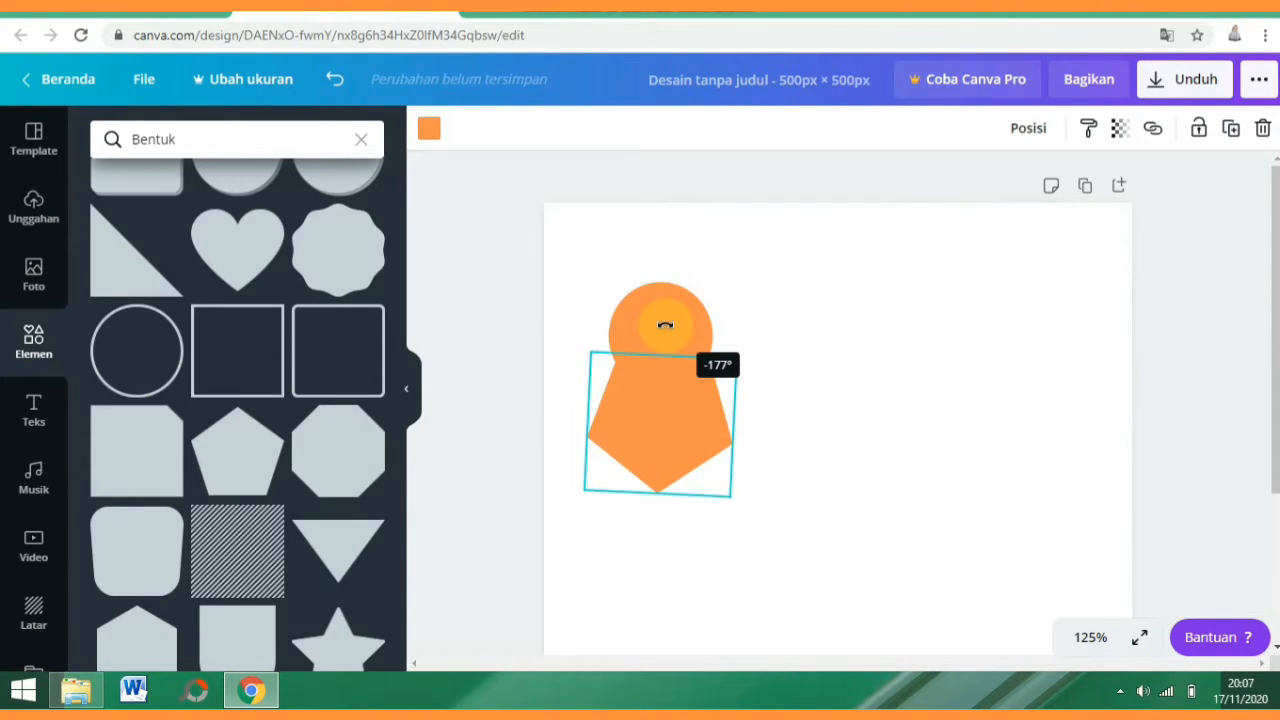
click(769, 325)
mouse_move(683, 409)
mouse_down()
mouse_move(683, 437)
mouse_move(682, 418)
mouse_up()
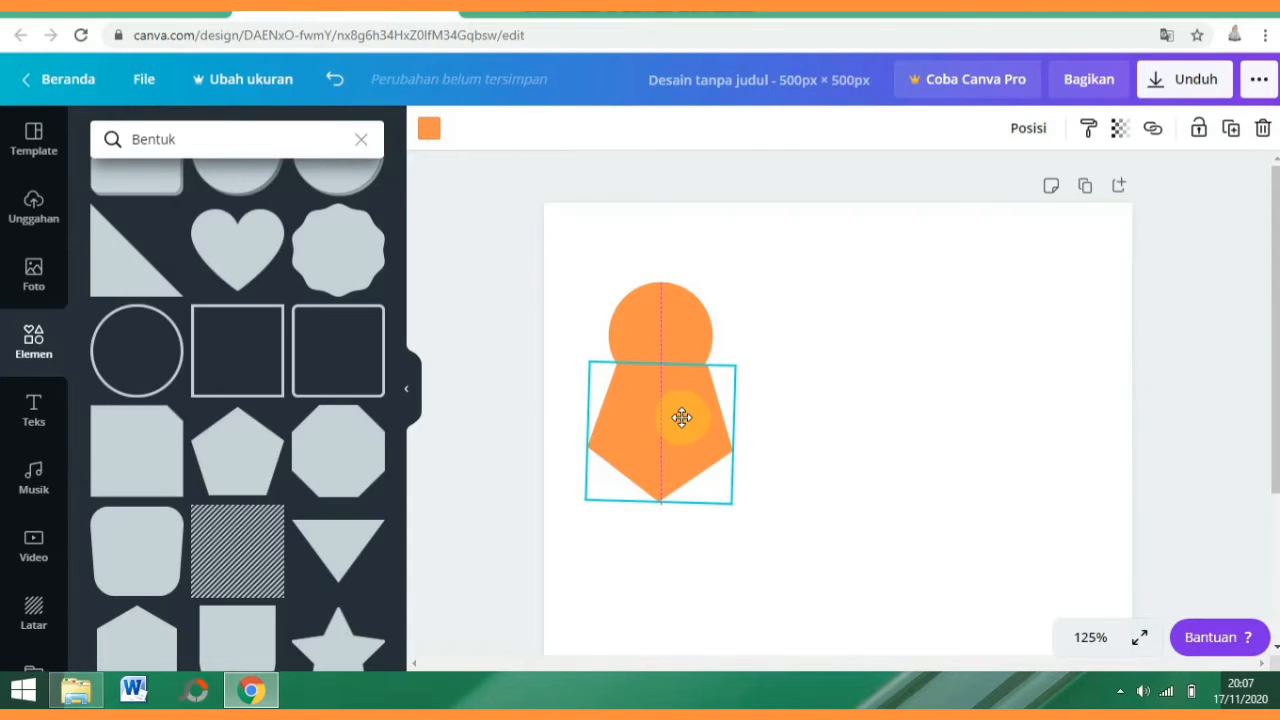
drag(663, 323, 659, 322)
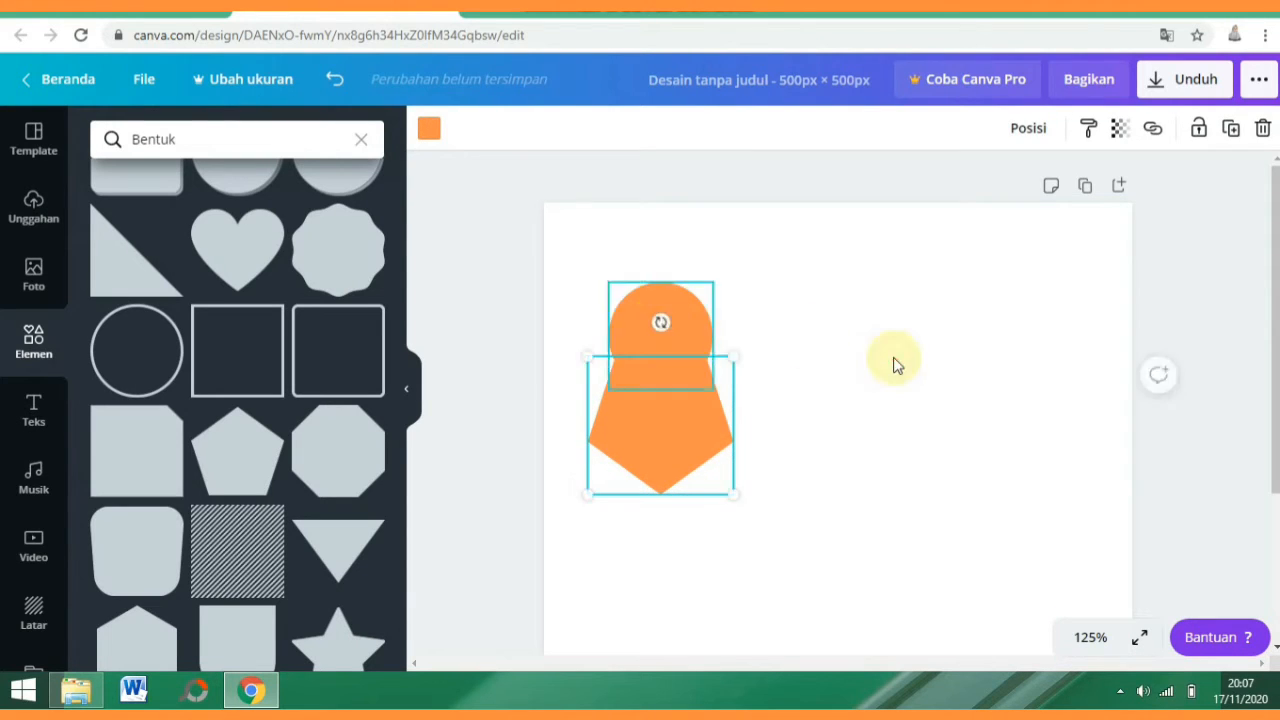
click(893, 361)
Add a second circle from the shapes and place it on the blank area beside the hijab.
drag(396, 268, 394, 192)
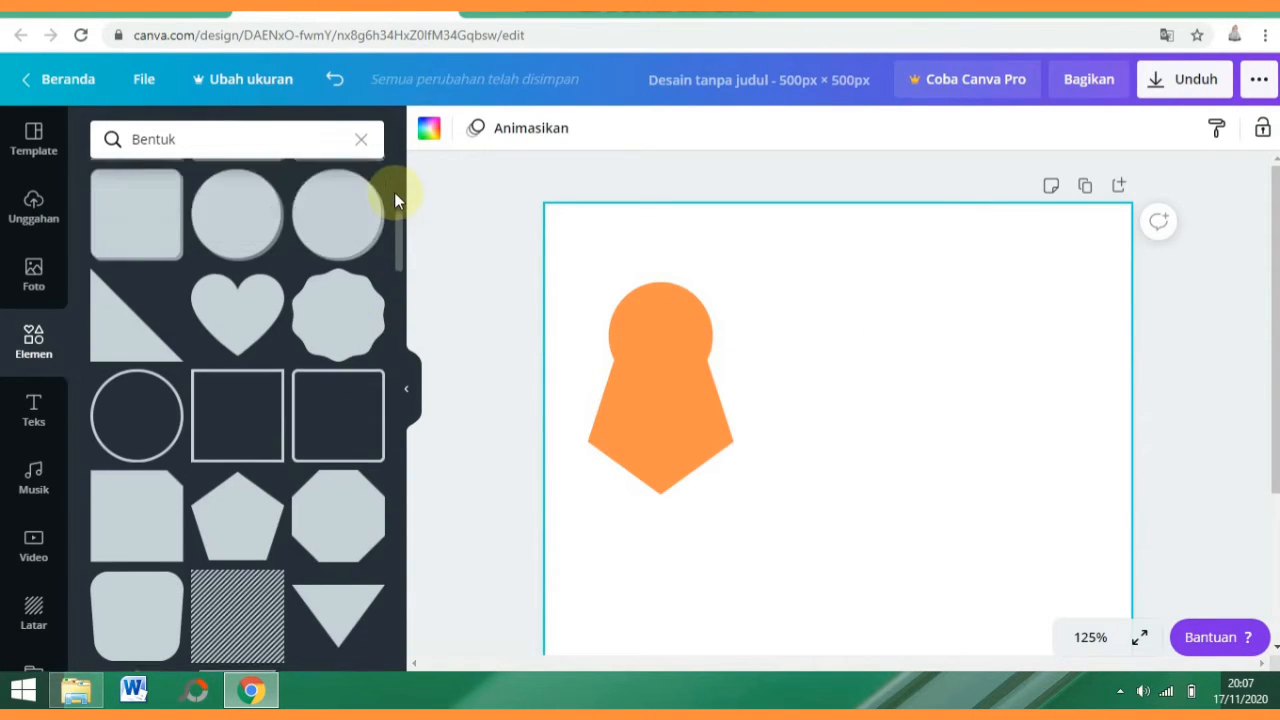
click(160, 285)
drag(1001, 339, 823, 628)
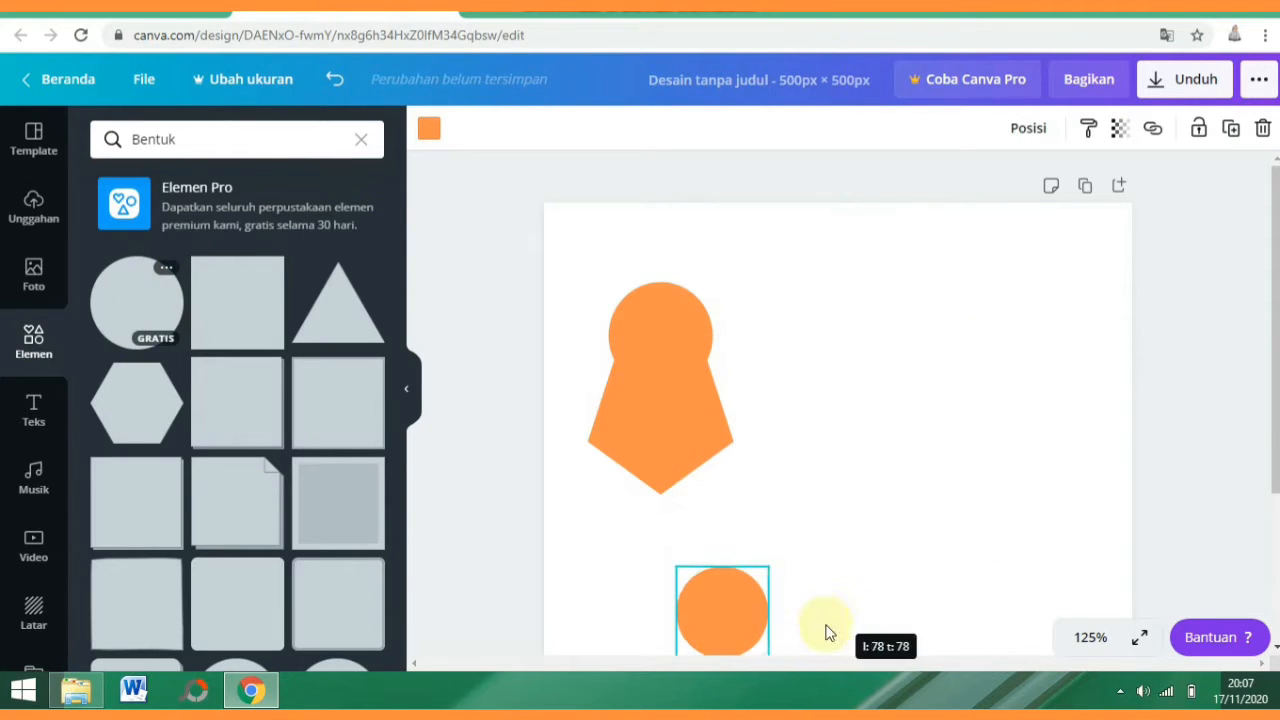
drag(720, 611, 811, 363)
Recolour the second circle to a paler custom shade of #FFBD59, then shrink and centre it on the hijab as the face.
click(429, 128)
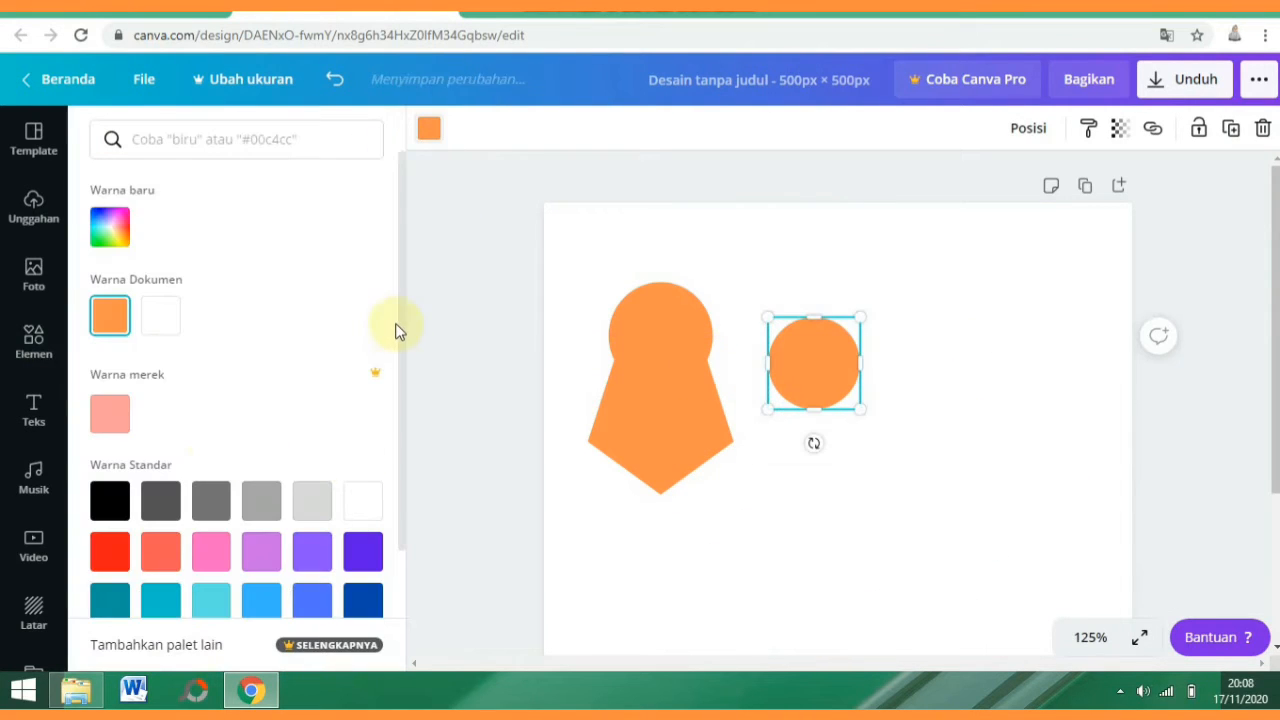
scroll(397, 491, down, 1)
click(312, 578)
click(118, 165)
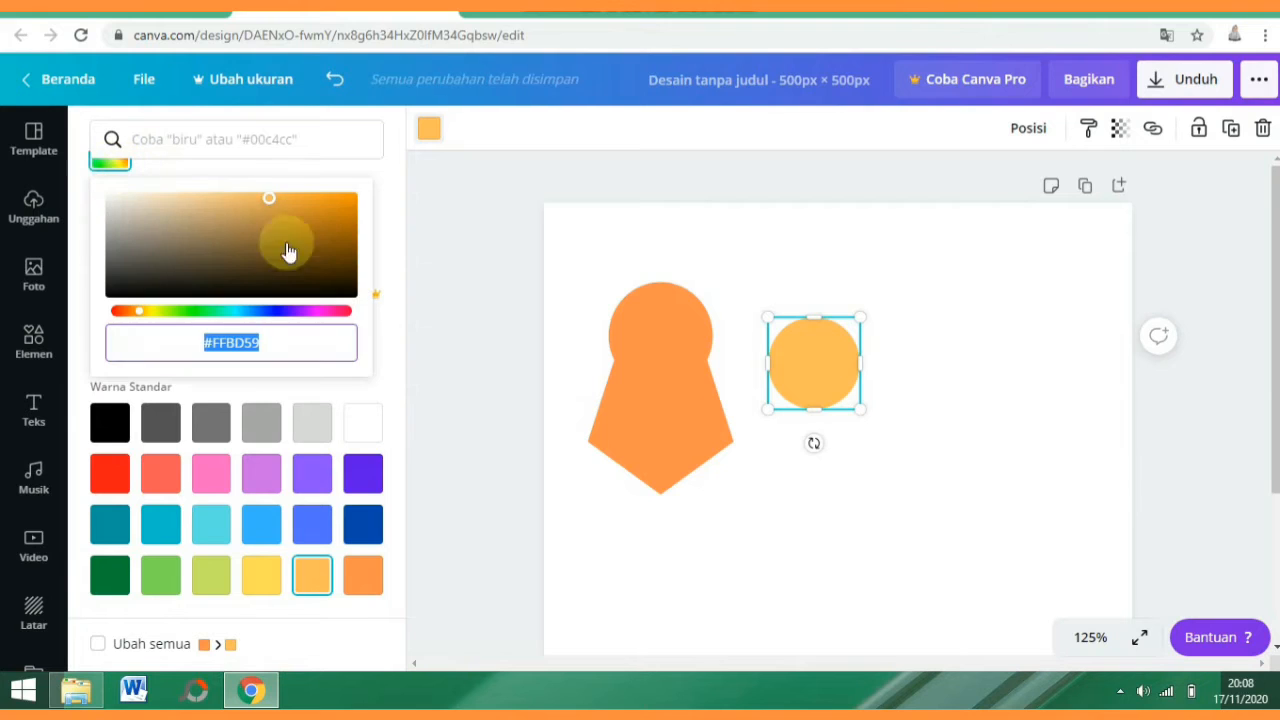
drag(288, 251, 231, 198)
drag(860, 409, 674, 357)
click(810, 345)
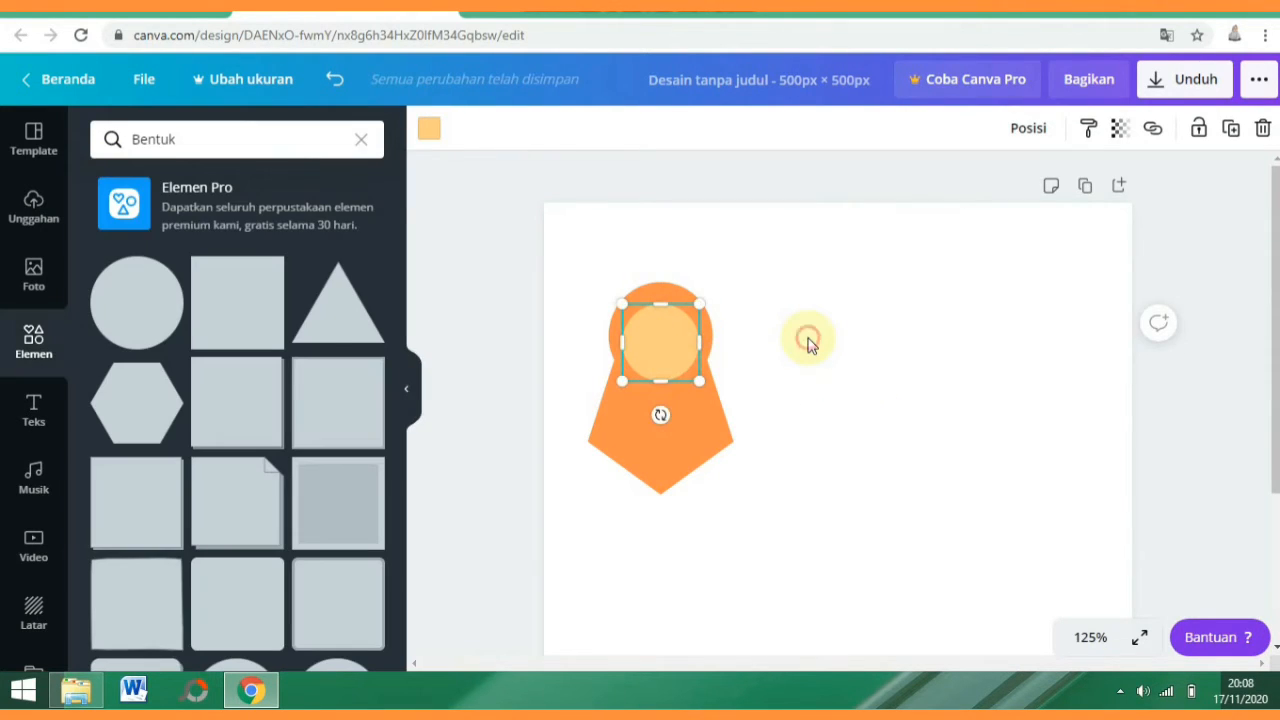
Add a third circle, shrink it over the head and send it behind the face circle.
click(148, 305)
drag(1000, 333, 800, 535)
drag(727, 609, 872, 332)
drag(940, 377, 671, 371)
right_click(671, 371)
click(760, 478)
Colour the rear circle dark grey and fit it with the face circle so only an inner-hijab arc shows above the face.
click(429, 128)
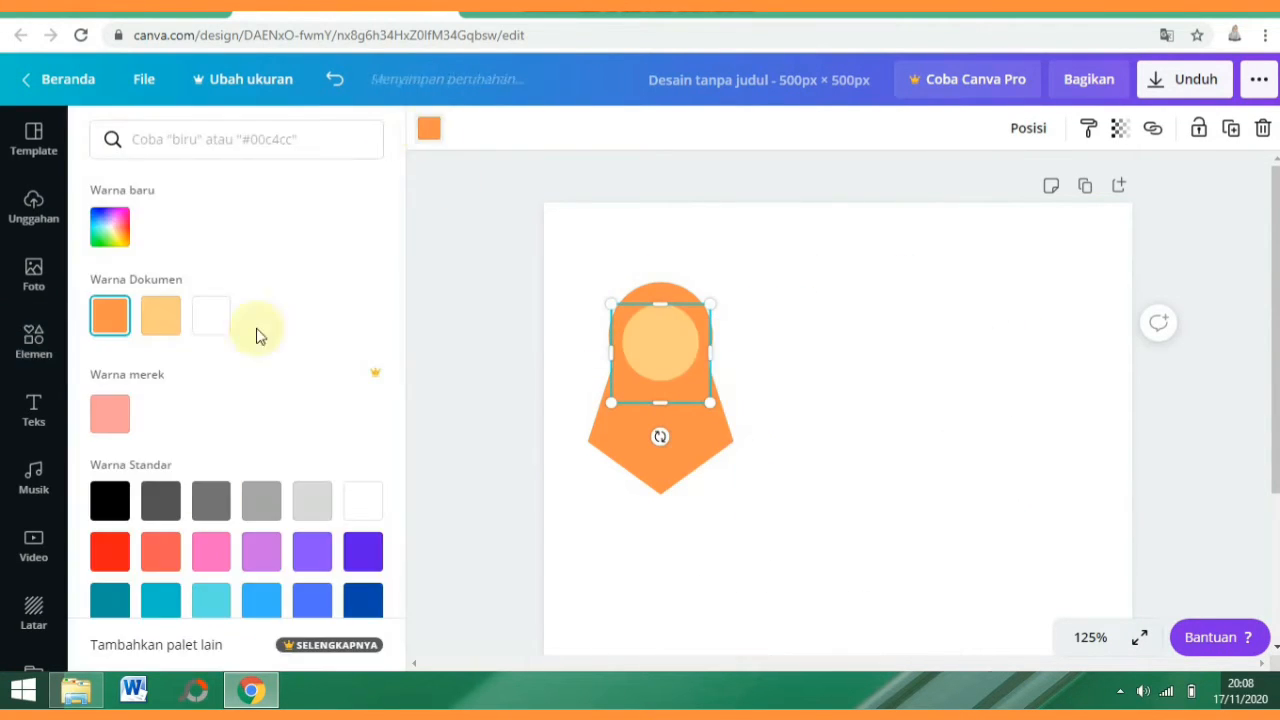
click(160, 500)
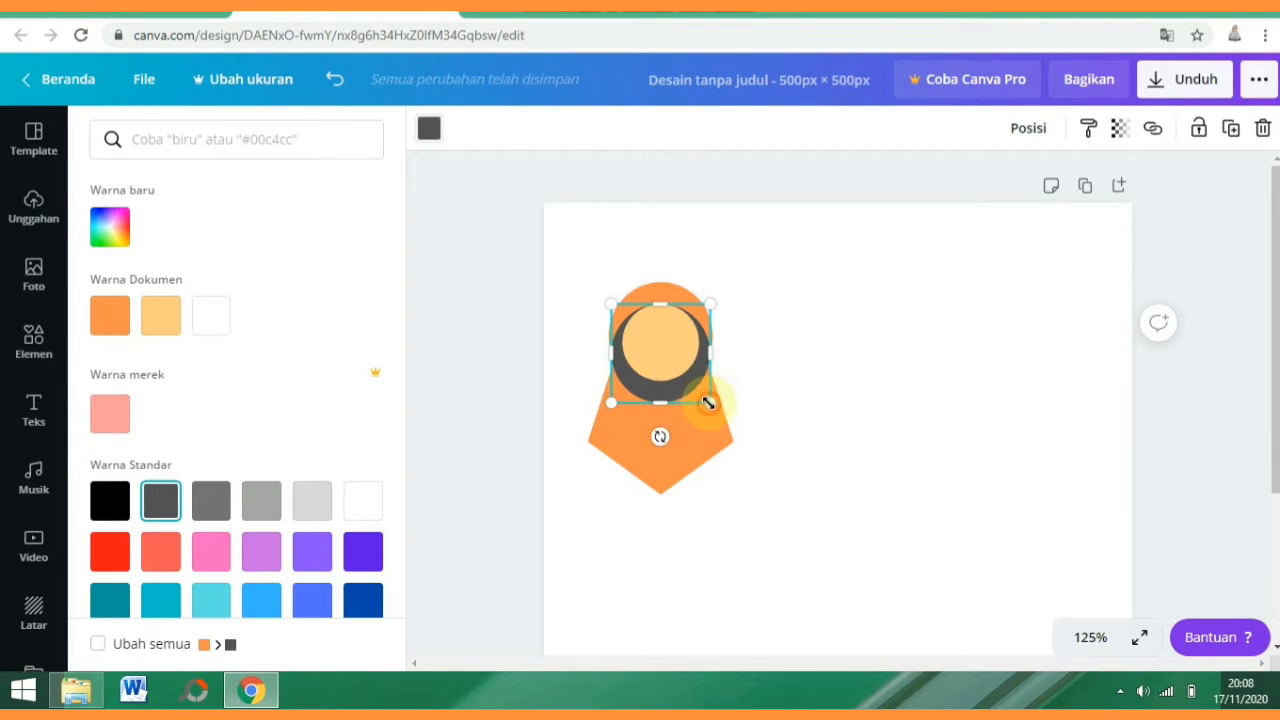
mouse_move(708, 403)
mouse_down()
mouse_move(681, 377)
mouse_move(683, 406)
mouse_up()
click(564, 320)
drag(655, 333, 669, 322)
drag(691, 394, 670, 360)
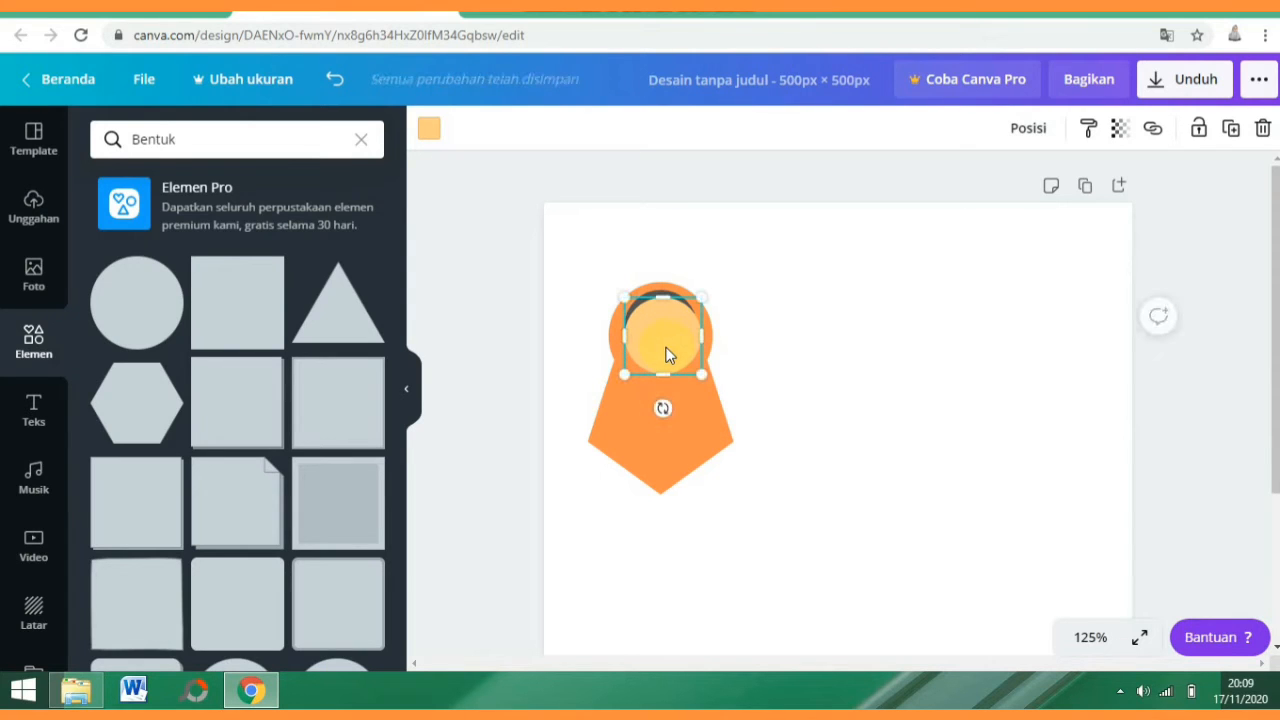
click(787, 341)
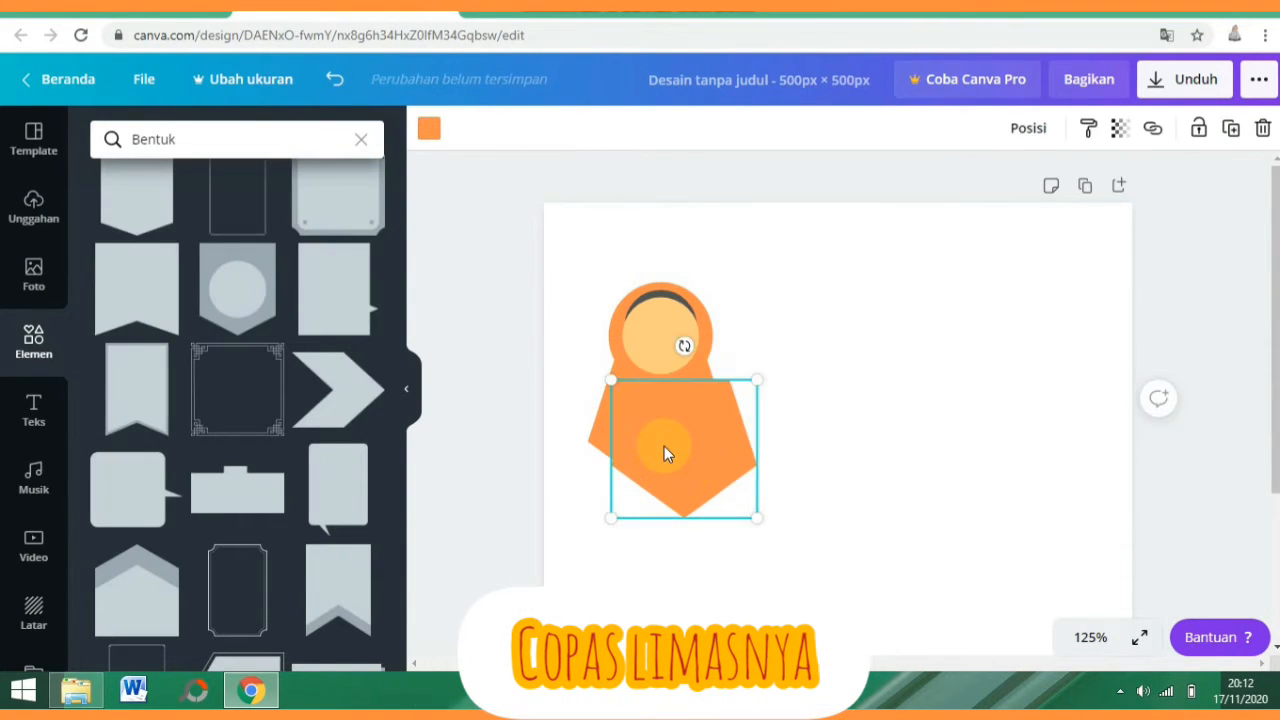
Recolour the pentagon copy with a custom light brown and place it over the original pentagon, slightly lower.
drag(664, 446, 801, 446)
click(429, 128)
click(110, 227)
drag(277, 283, 231, 291)
drag(843, 477, 654, 480)
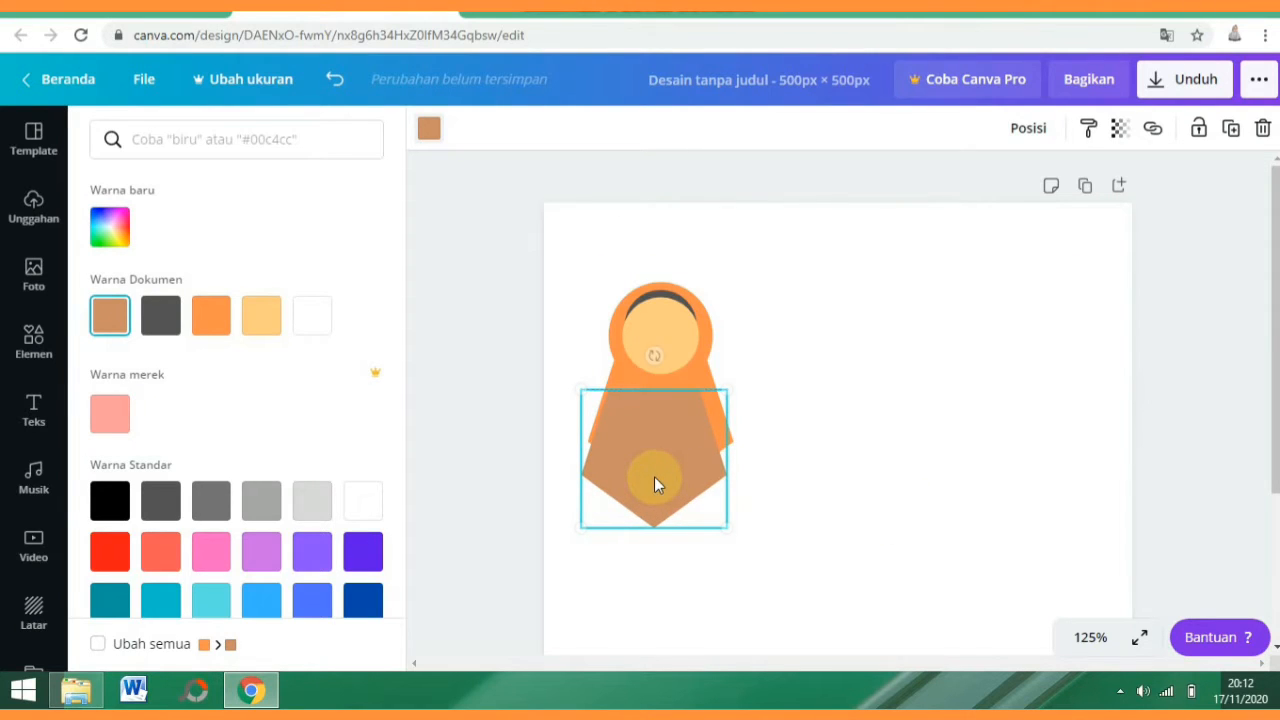
Send the brown pentagon behind the orange one, then centre and slightly enlarge it to form an edge along the hijab's hem.
right_click(654, 476)
click(723, 514)
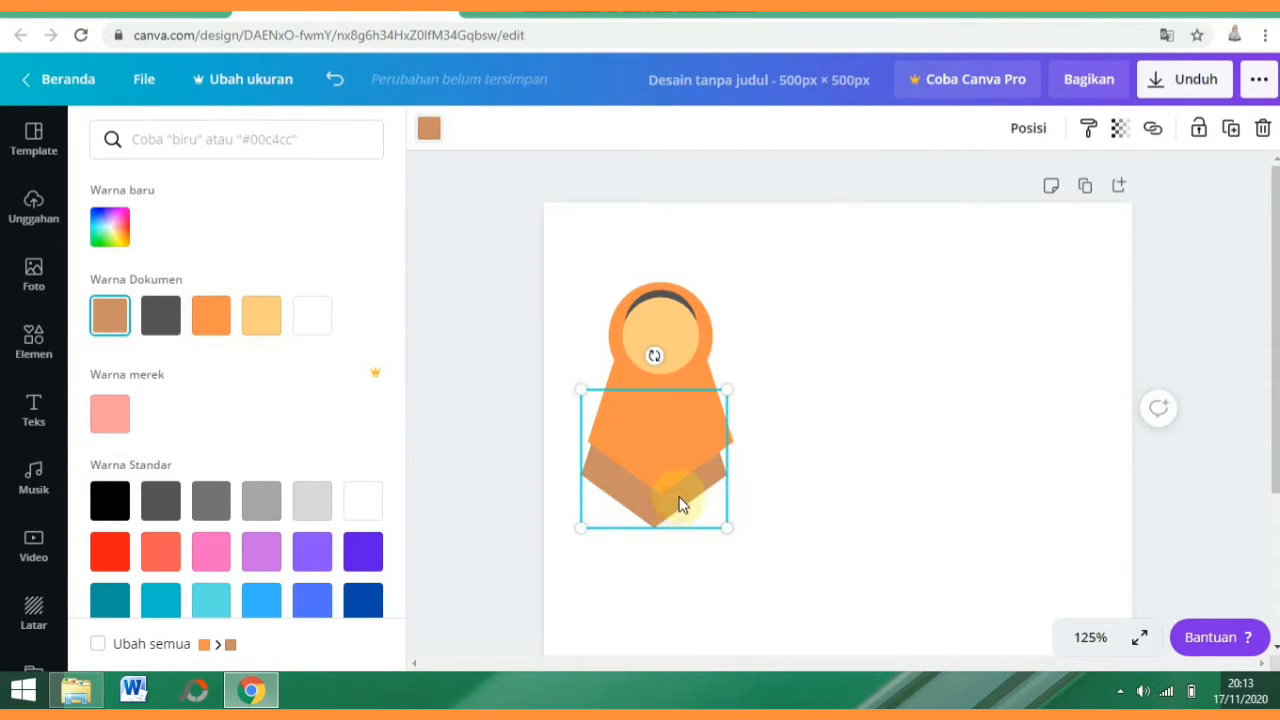
drag(679, 503, 684, 489)
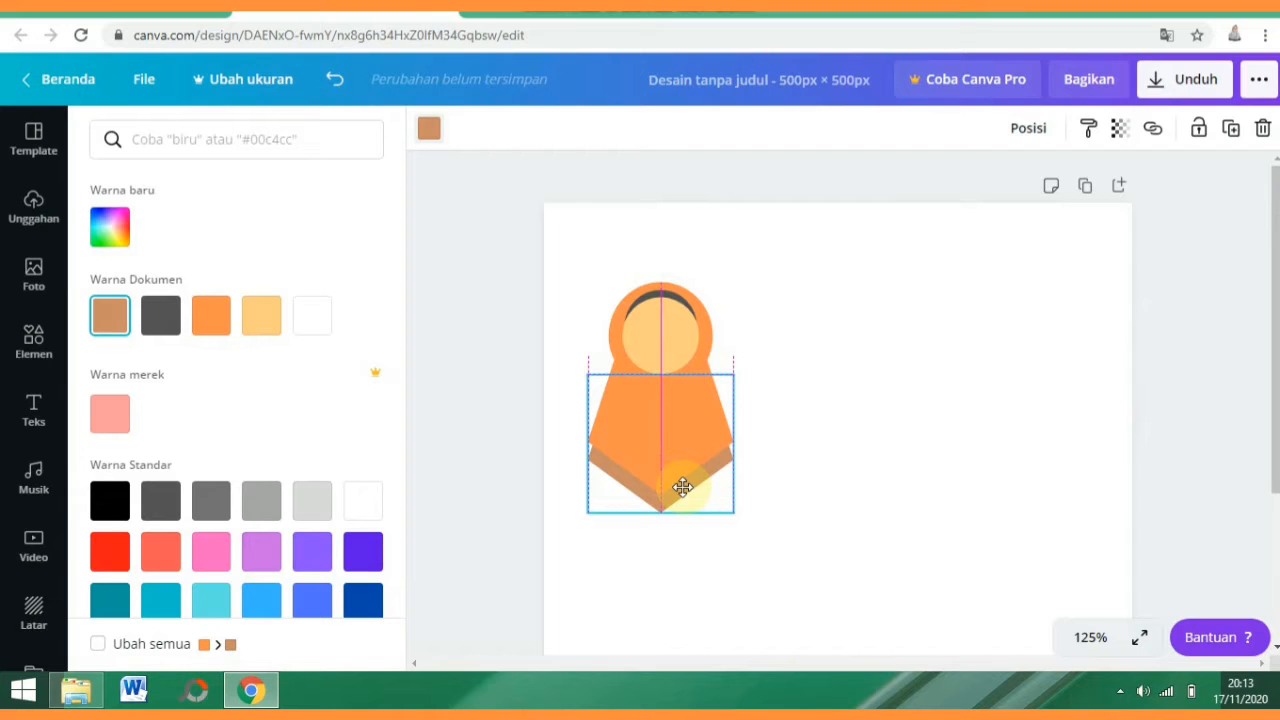
drag(743, 512, 711, 491)
click(911, 423)
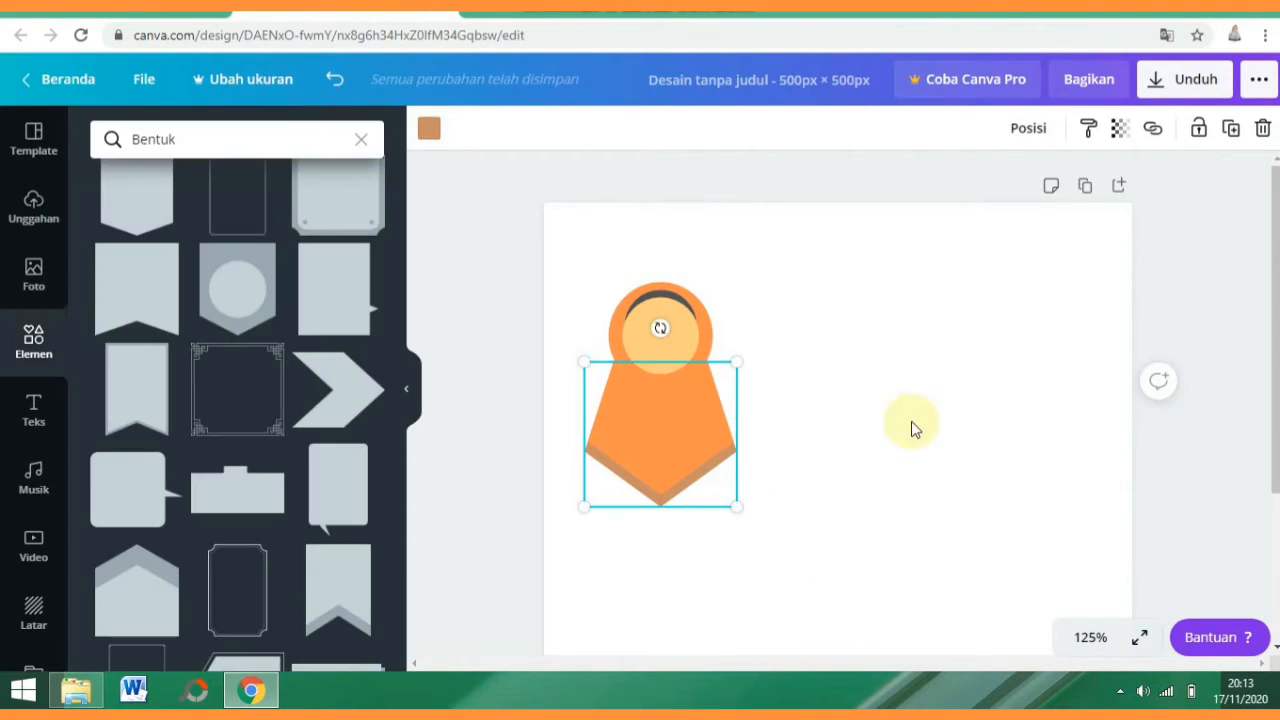
Add the round-bottomed shape, scale it down to about the hijab's width and place it below the orange hijab.
drag(402, 424, 395, 290)
click(237, 410)
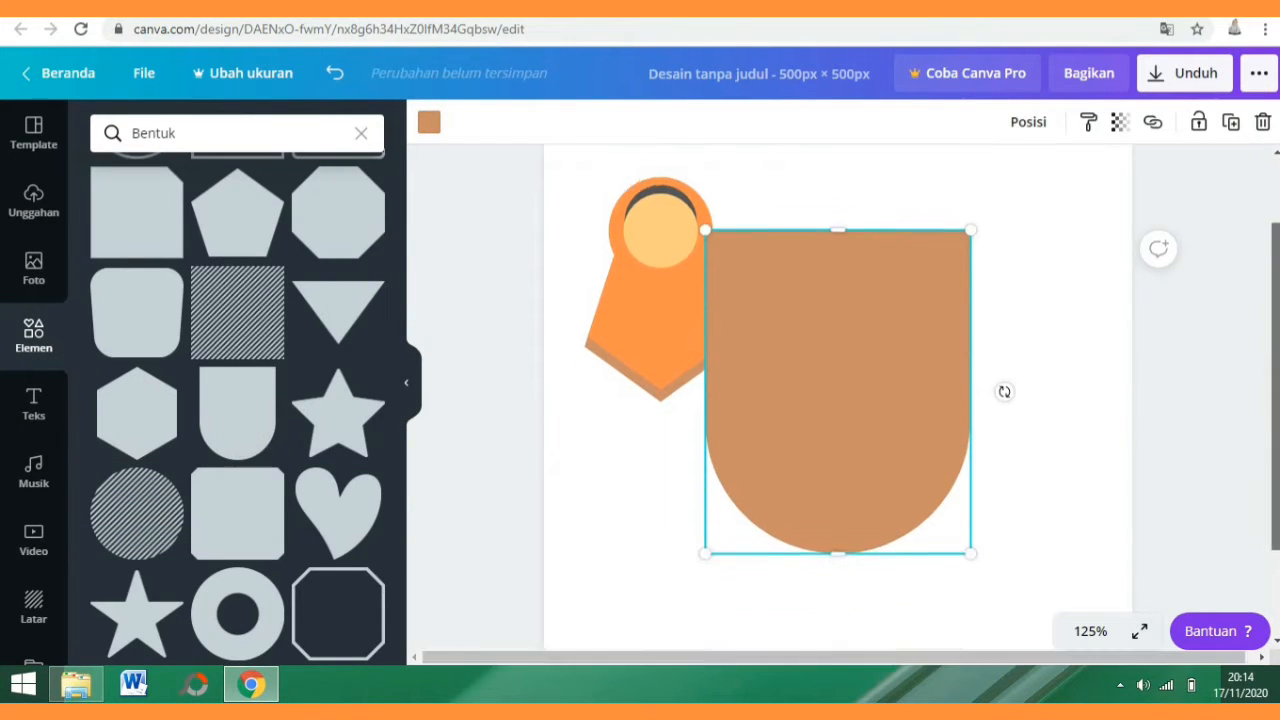
drag(869, 483, 743, 580)
drag(845, 619, 722, 591)
mouse_move(691, 512)
mouse_down()
mouse_move(665, 495)
mouse_move(682, 490)
mouse_up()
drag(776, 523, 698, 501)
drag(677, 415, 685, 415)
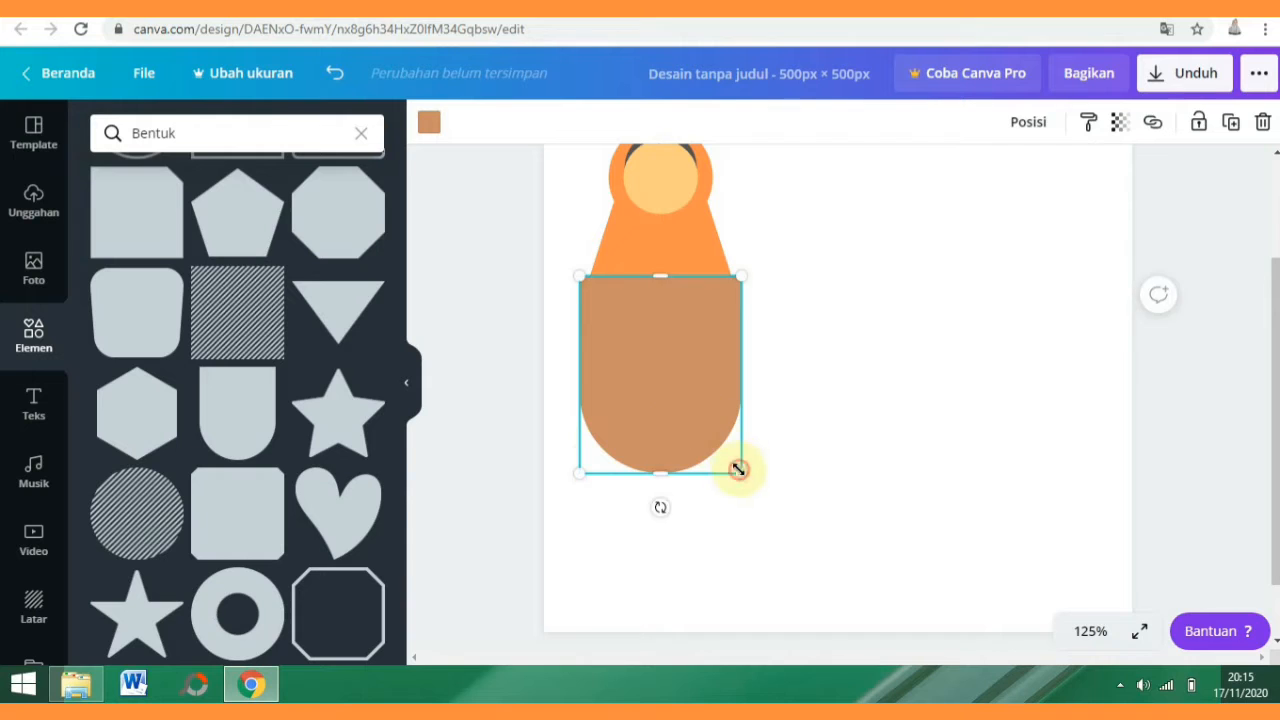
Shrink the round-bottomed shape slightly and send it behind the hijab as the robe.
drag(738, 470, 733, 456)
right_click(669, 400)
click(737, 466)
right_click(718, 463)
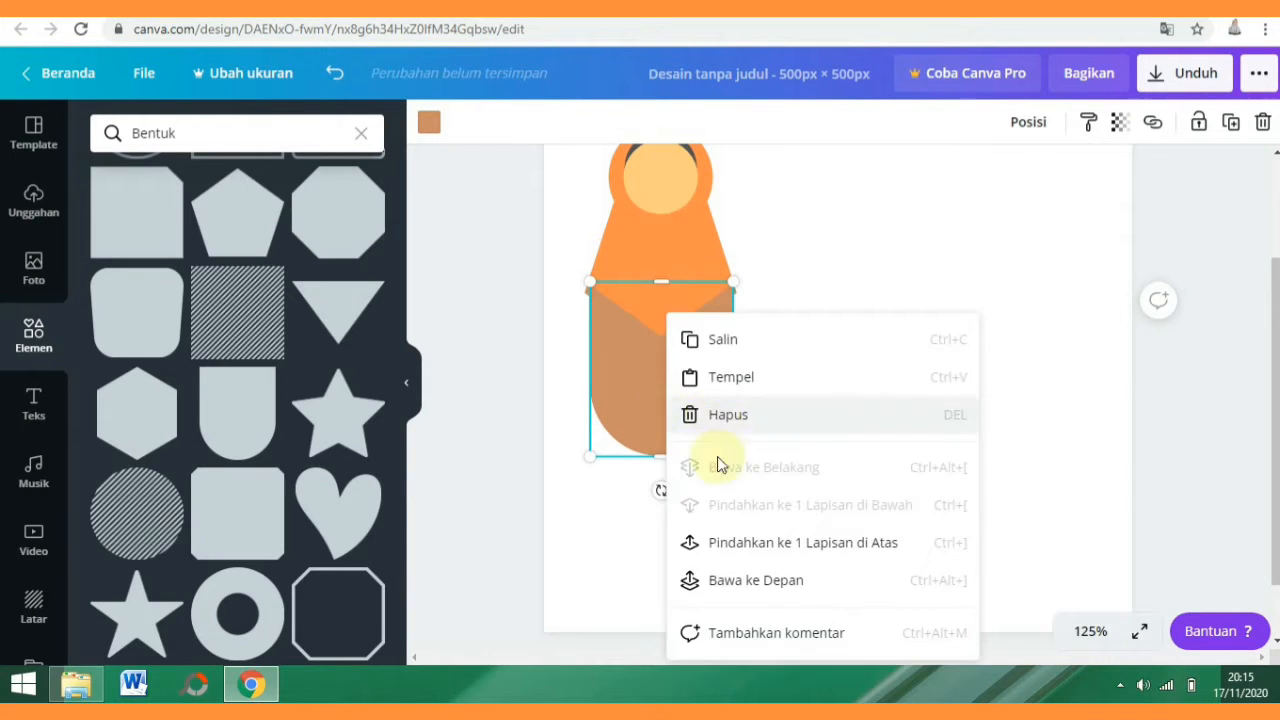
click(634, 421)
Colour the robe shape medium grey.
click(428, 121)
click(108, 309)
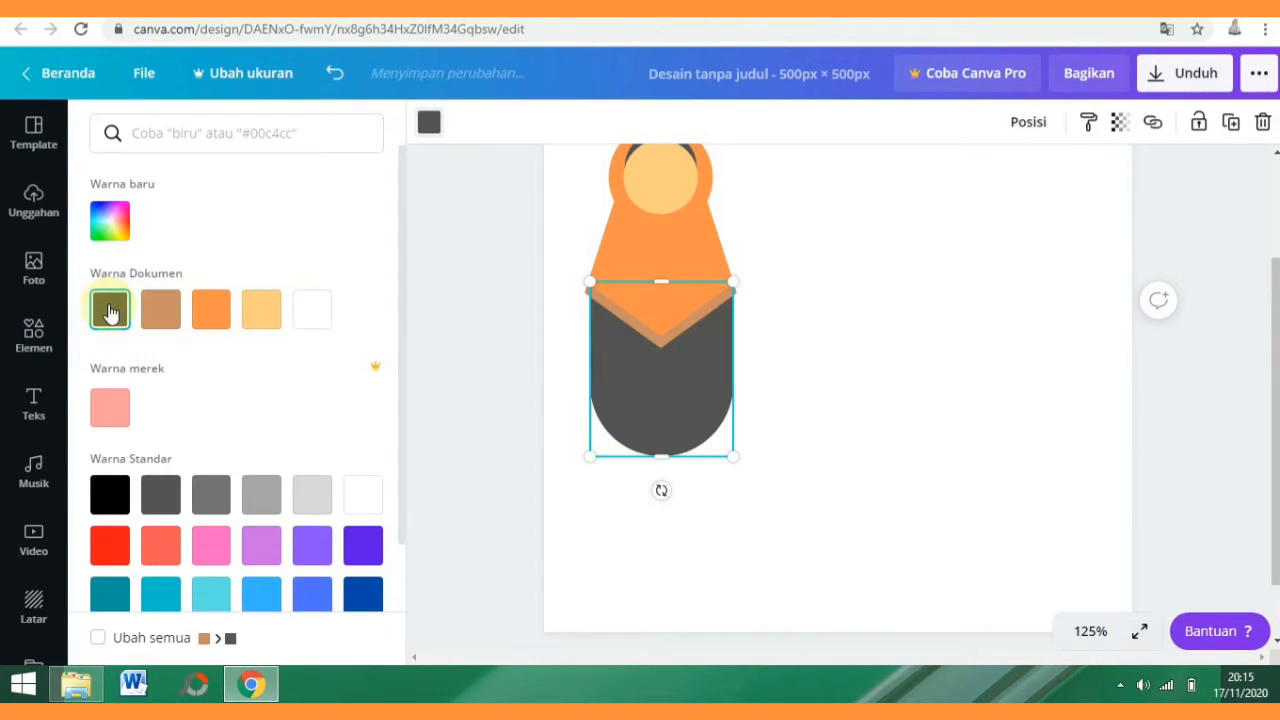
click(111, 497)
click(294, 497)
click(211, 494)
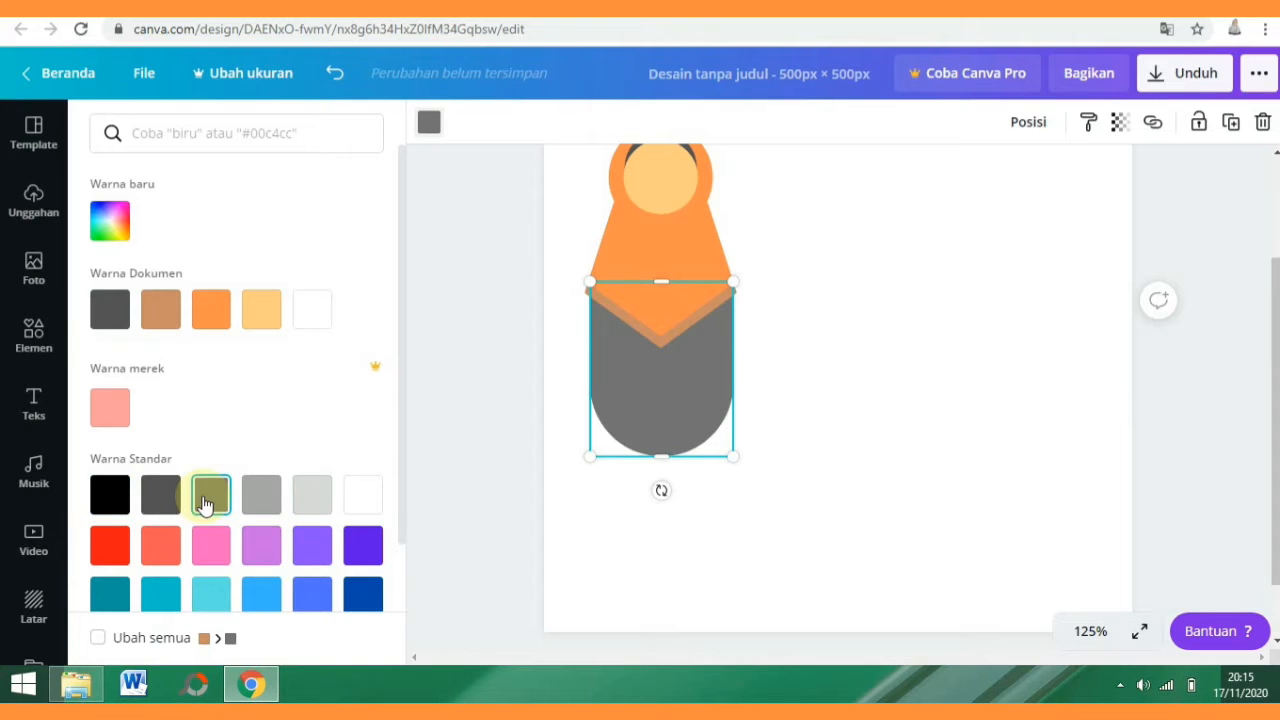
Lengthen the grey robe shape, tilt it slightly clockwise, and overlay a duplicate tilted the opposite way.
drag(662, 457, 649, 557)
drag(649, 479, 640, 472)
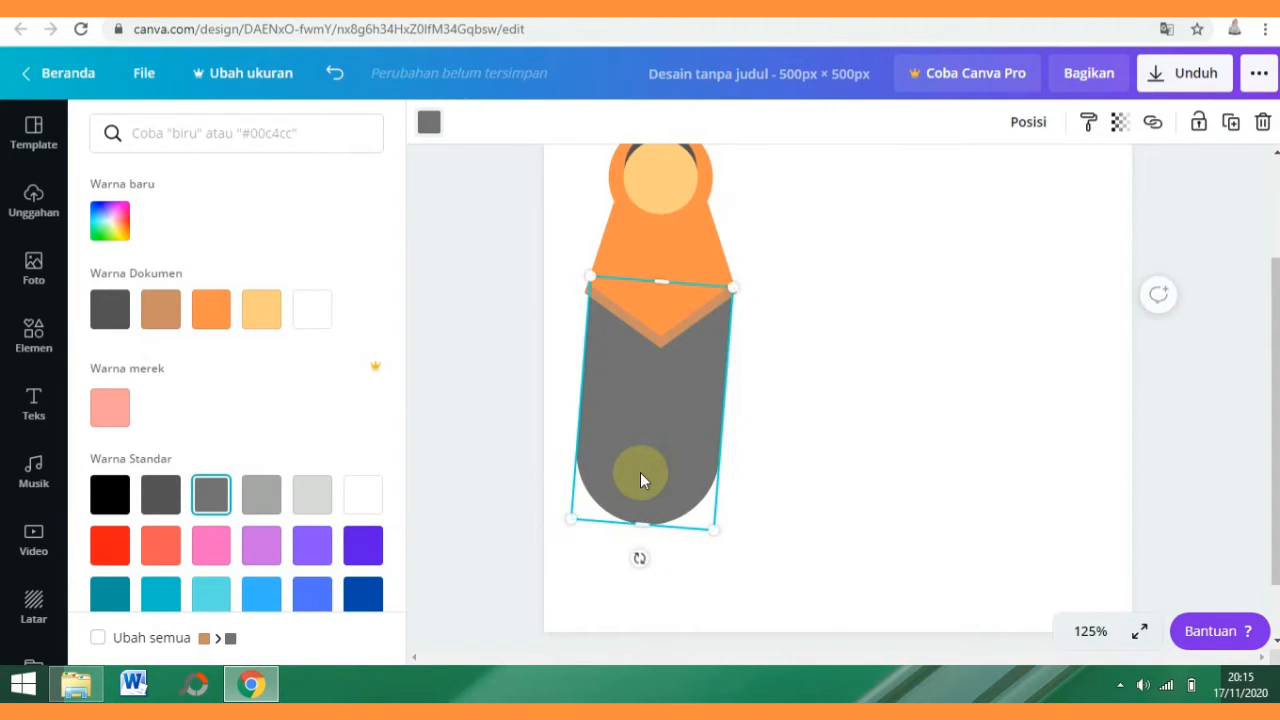
key(ctrl+d)
drag(663, 580, 696, 575)
drag(671, 489, 673, 482)
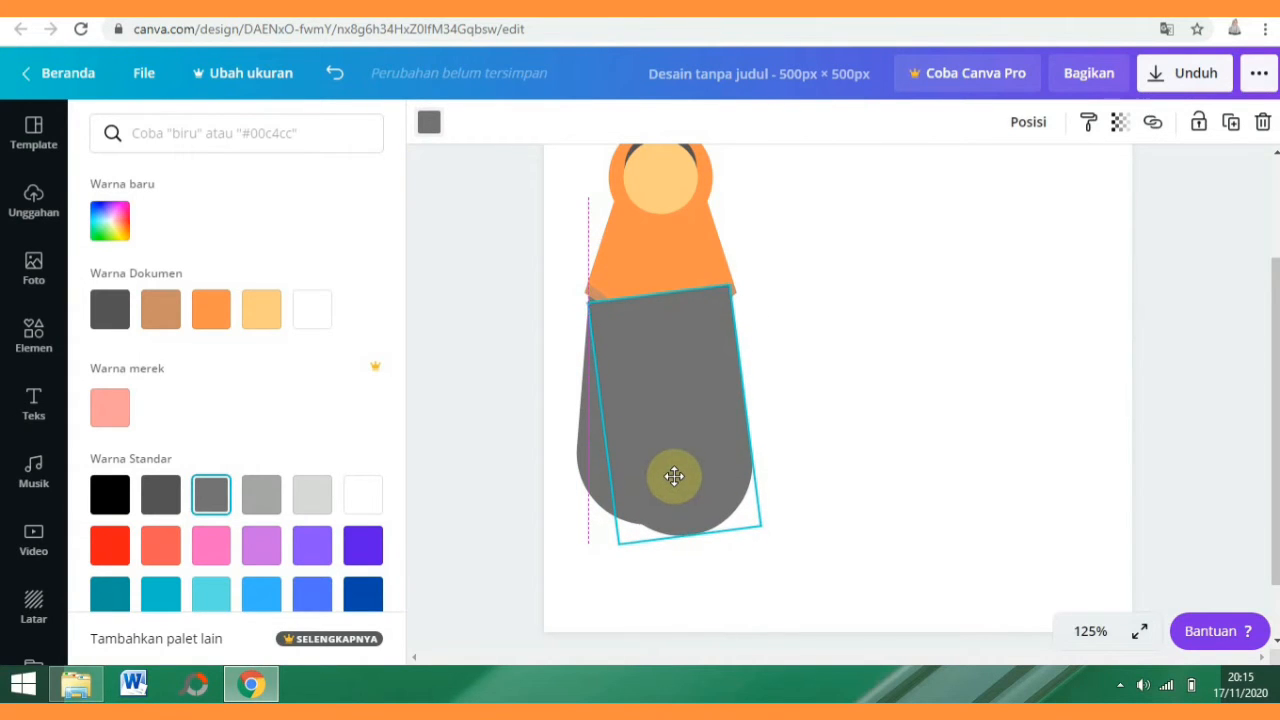
Send the tilted grey copy behind the hijab and align it with the first robe half.
right_click(674, 476)
click(714, 465)
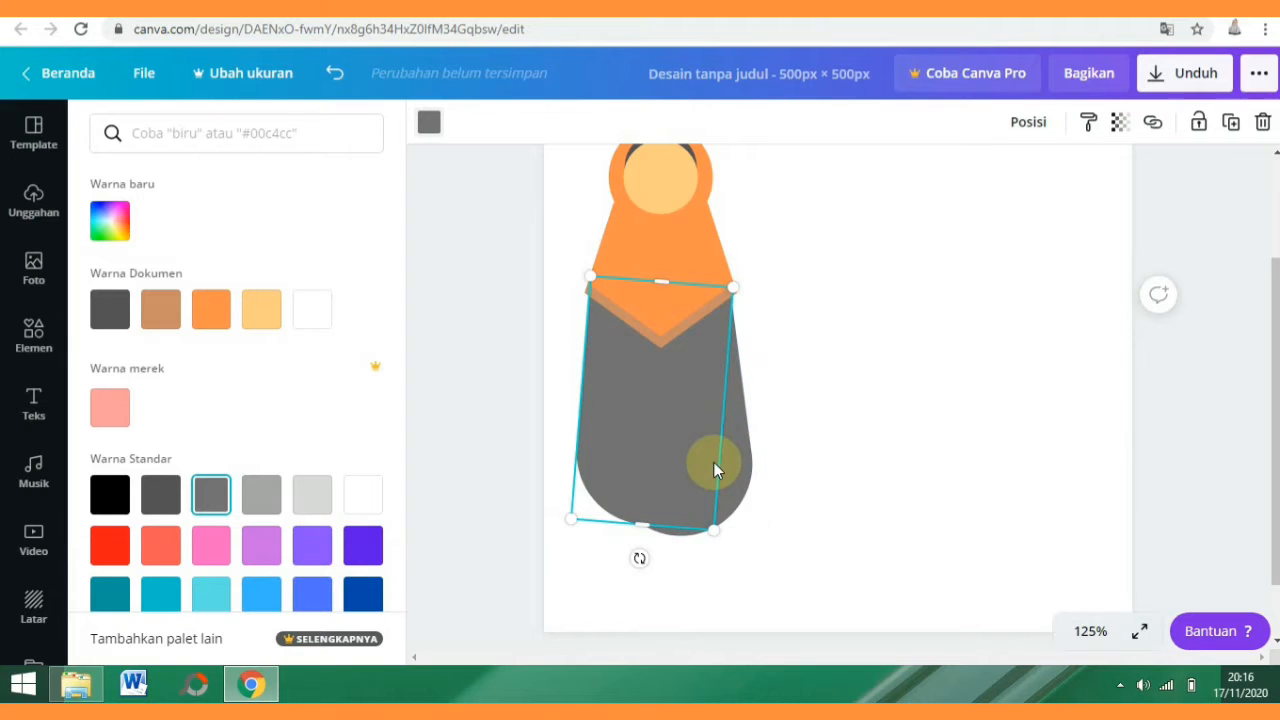
click(727, 465)
drag(727, 465, 727, 454)
click(811, 463)
click(726, 482)
click(820, 477)
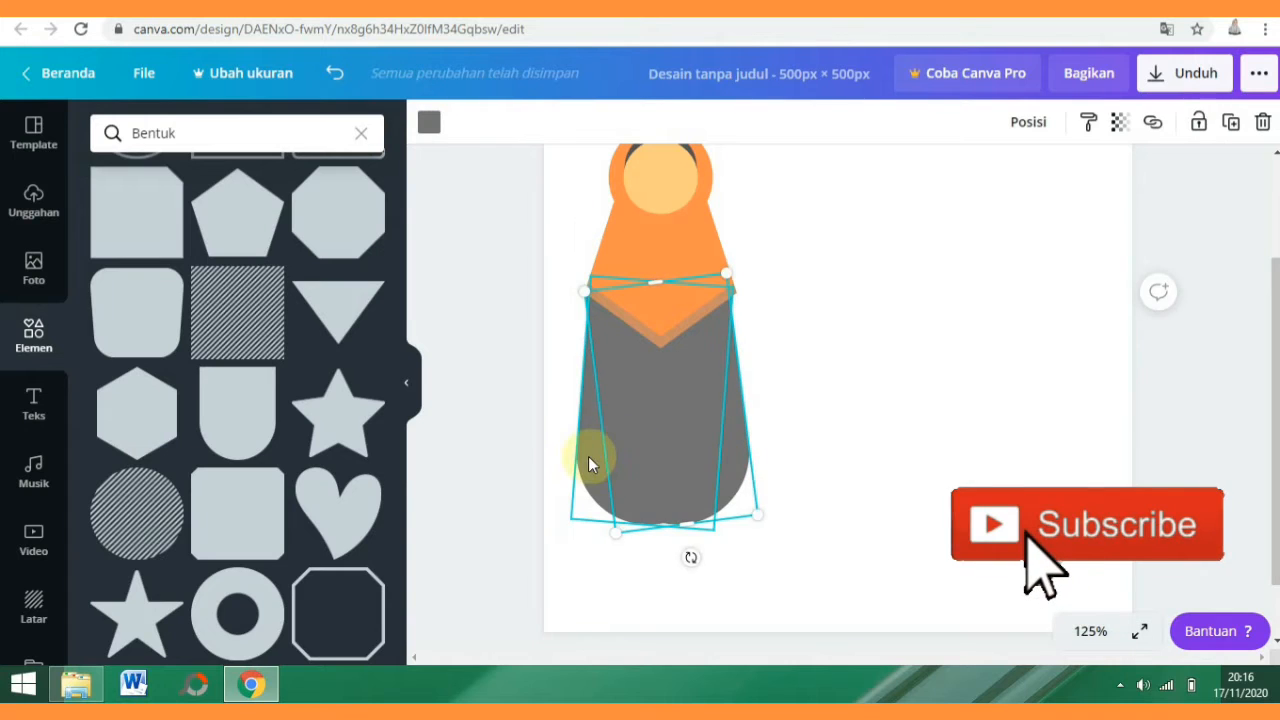
Separate the two grey robe halves and scale down the one beneath the hijab.
drag(591, 456, 601, 454)
drag(727, 527, 721, 511)
click(737, 435)
drag(616, 532, 628, 506)
drag(691, 471, 686, 485)
drag(742, 452, 841, 431)
click(631, 468)
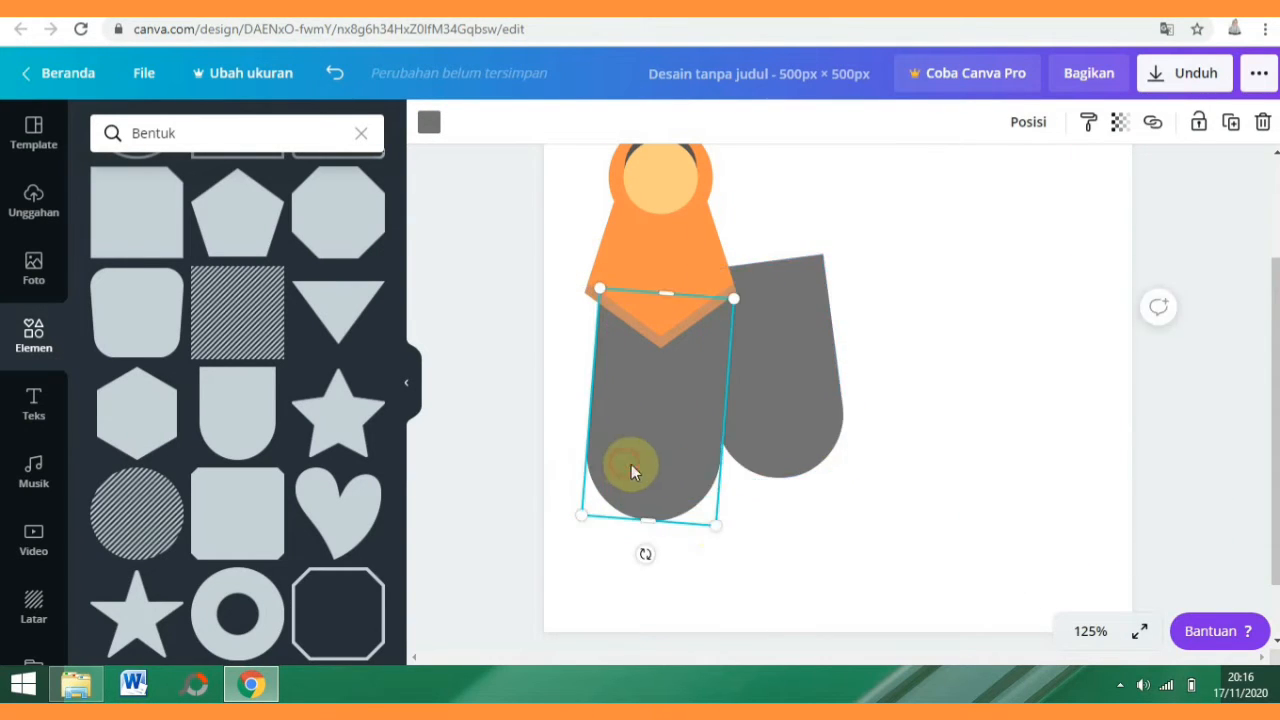
drag(718, 525, 686, 493)
Scale down the separated grey half and fit it over the other under the hijab so the robe flares evenly.
click(796, 445)
drag(853, 468, 829, 445)
drag(774, 372, 714, 395)
click(752, 408)
click(750, 428)
drag(726, 452, 719, 451)
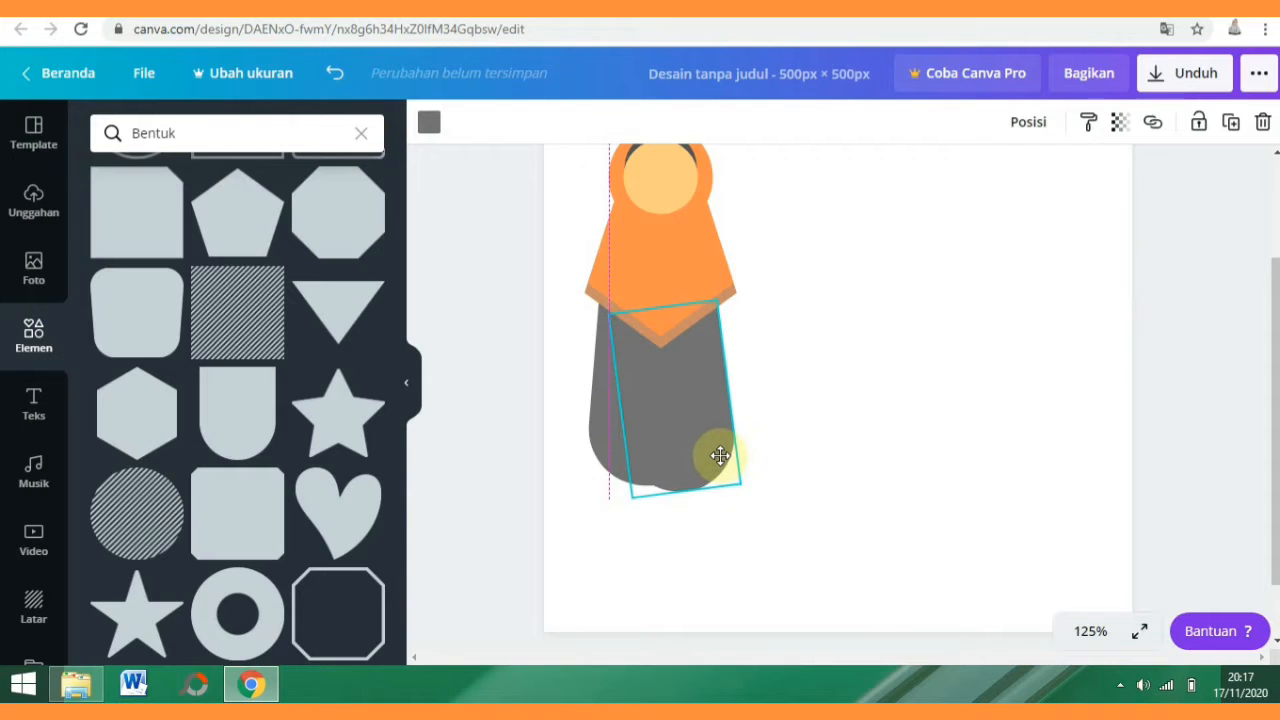
click(786, 451)
click(728, 447)
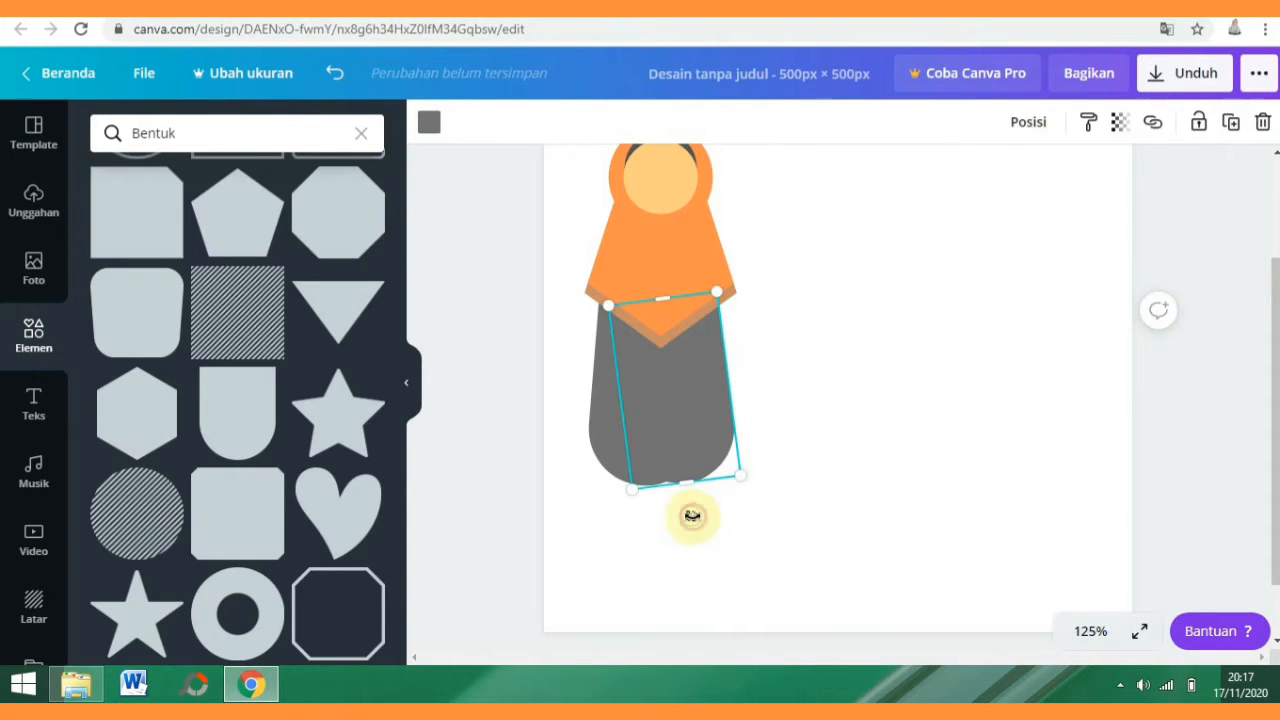
click(745, 515)
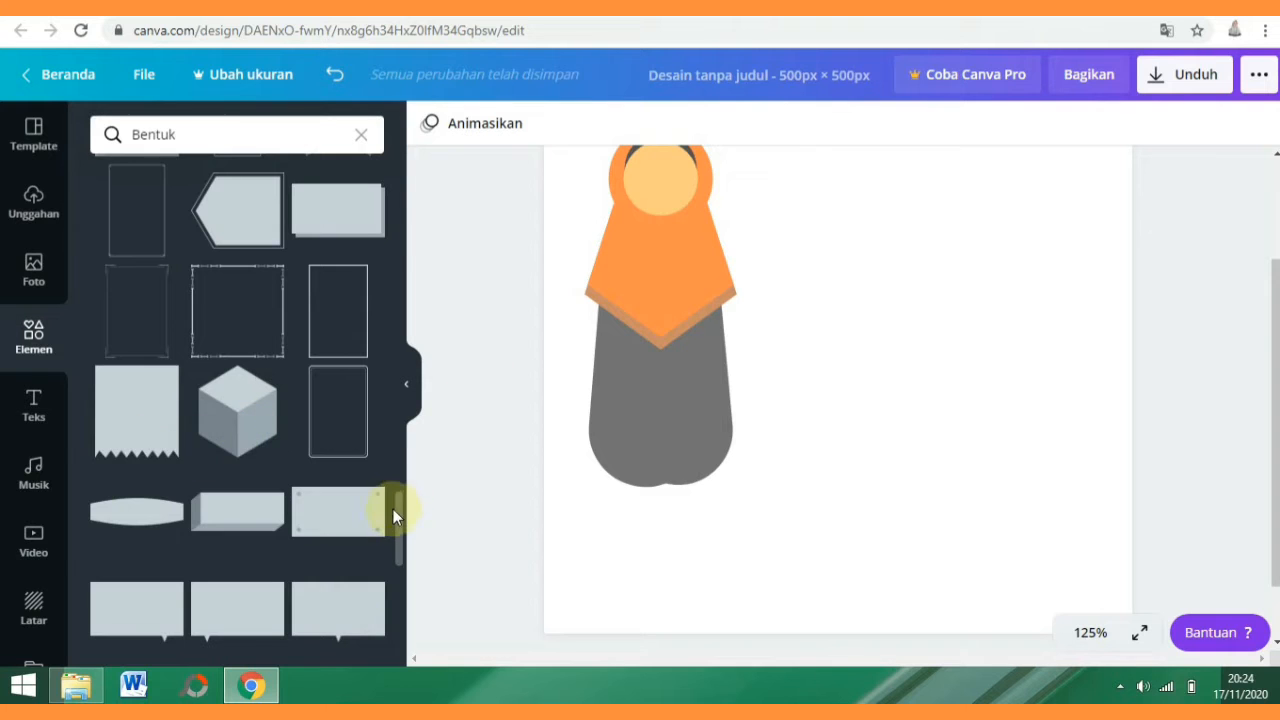
Add the wide band shape with curved upper and lower edges and colour it the robe's medium grey.
drag(393, 509, 396, 477)
scroll(405, 290, up, 2)
click(137, 423)
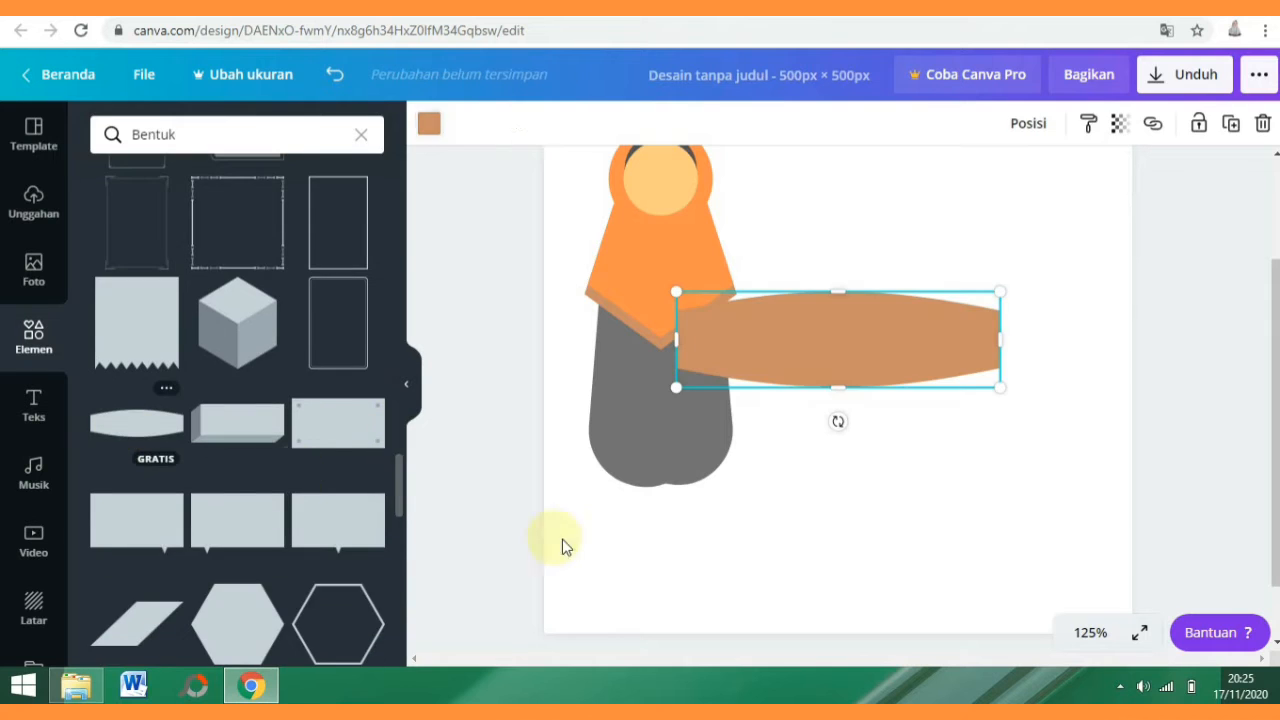
click(430, 127)
click(161, 311)
Shrink the grey band to the robe's width and place it across the robe's rounded bottom.
drag(1004, 342, 749, 463)
drag(801, 511, 724, 492)
drag(691, 443, 692, 454)
click(716, 466)
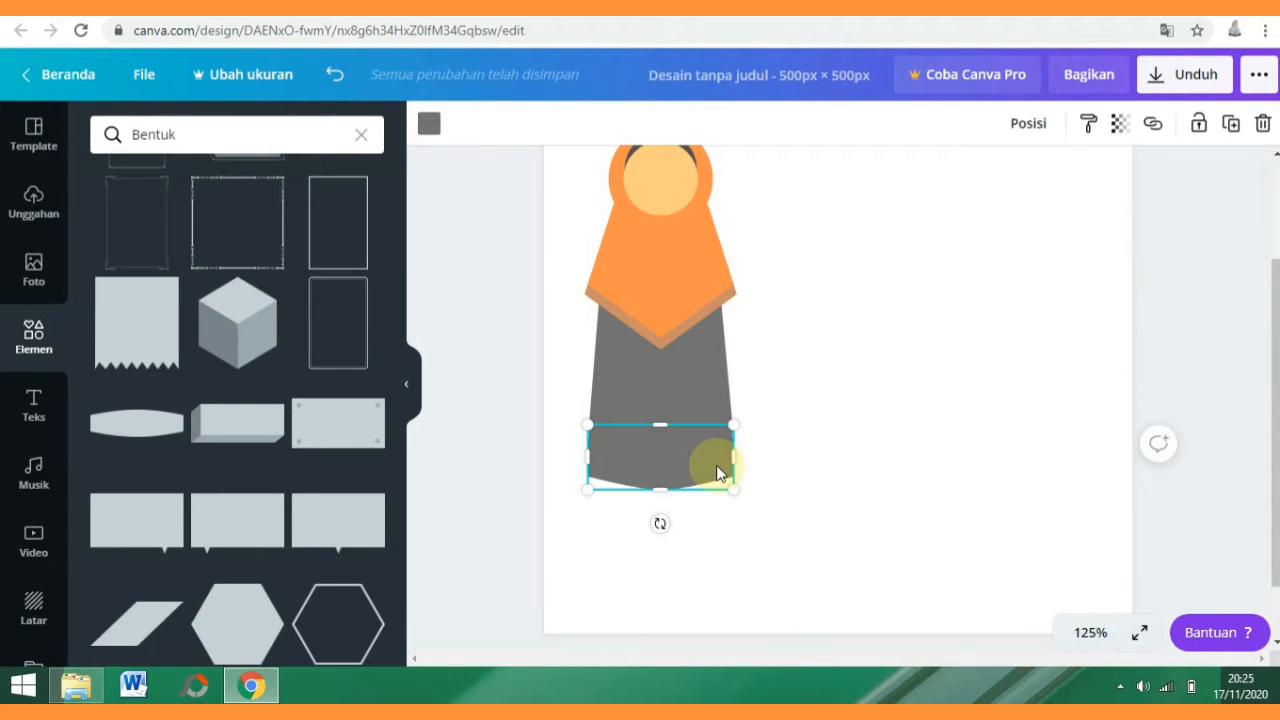
Resize and nudge the grey band until it covers the rounded ends and forms a smooth curved hem.
click(804, 470)
click(677, 477)
key(shift+Up)
drag(661, 475, 733, 491)
key(shift+Right)
click(806, 498)
click(687, 481)
drag(685, 473, 734, 501)
click(788, 489)
click(708, 482)
drag(688, 475, 688, 494)
click(759, 488)
click(694, 480)
click(795, 487)
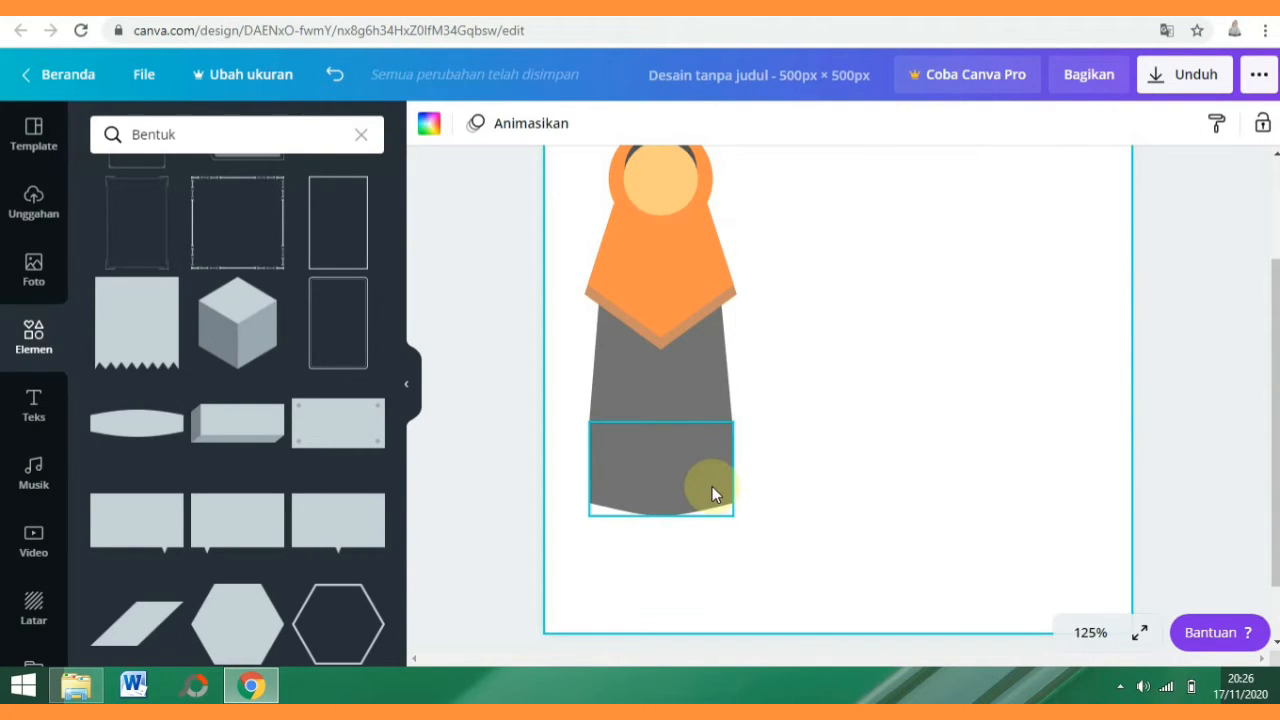
Add the cylinder shape, shrink it and rotate it diagonally over the hijab's left edge as a sleeve.
drag(398, 520, 398, 545)
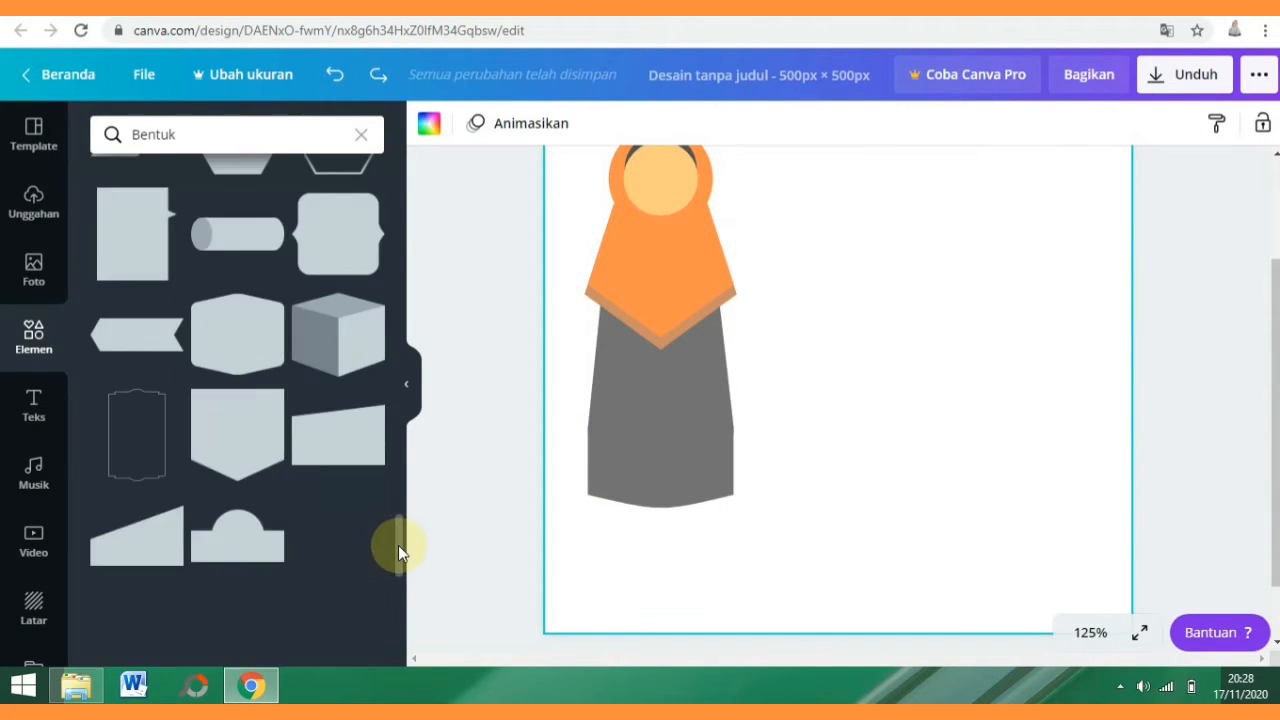
click(235, 243)
drag(1001, 396, 780, 263)
drag(700, 346, 684, 276)
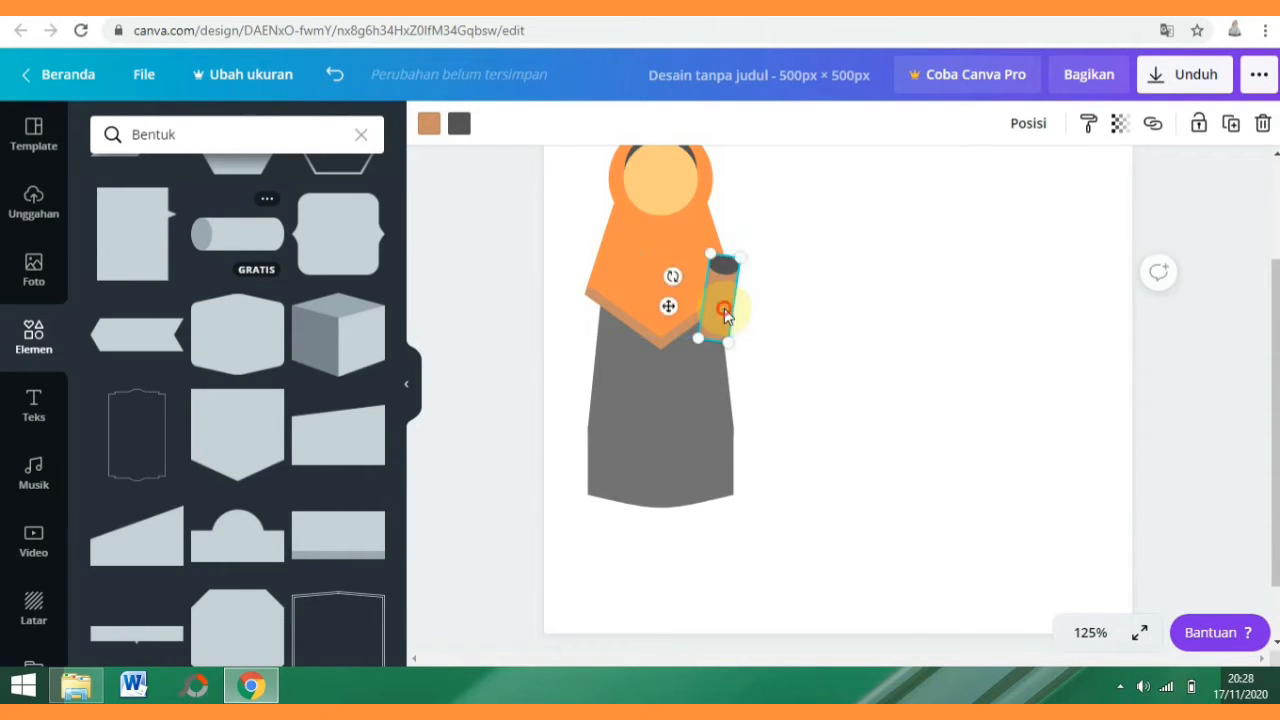
drag(726, 314, 633, 292)
drag(578, 252, 599, 256)
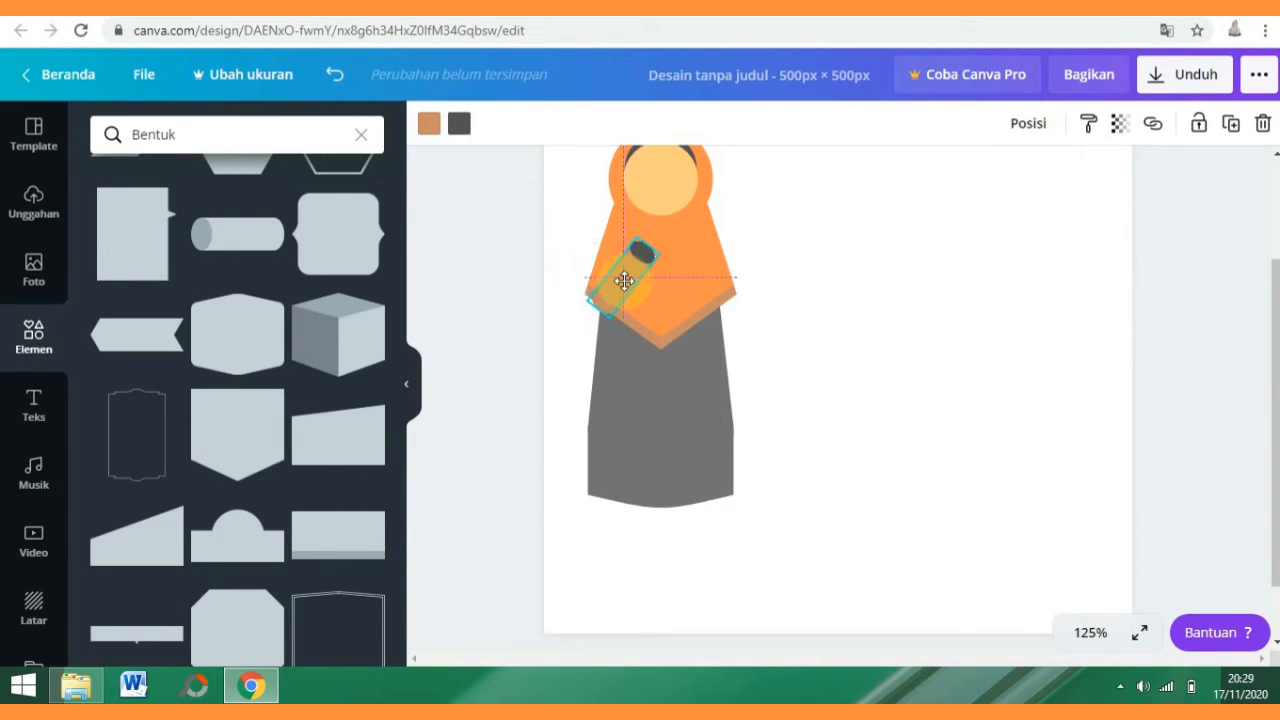
Colour the cylinder's body the robe's medium grey and adjust the sleeve's tilt slightly.
click(429, 123)
click(311, 310)
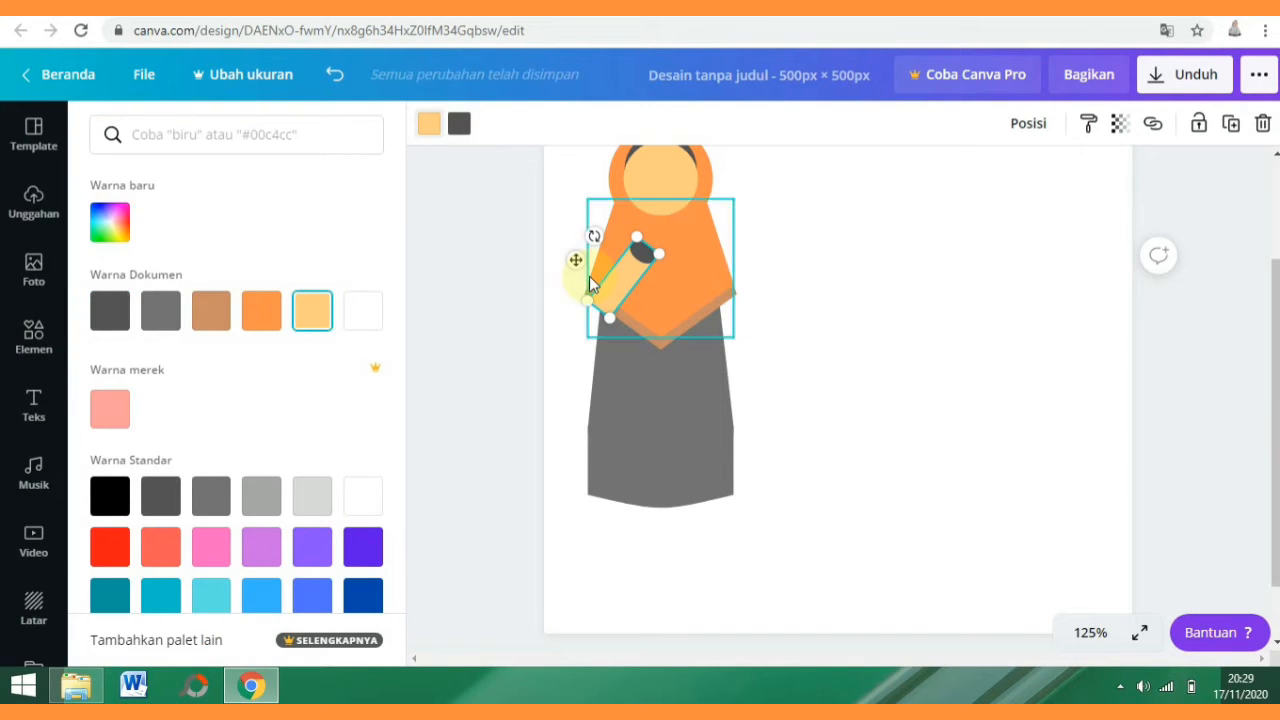
click(429, 123)
click(429, 123)
click(161, 310)
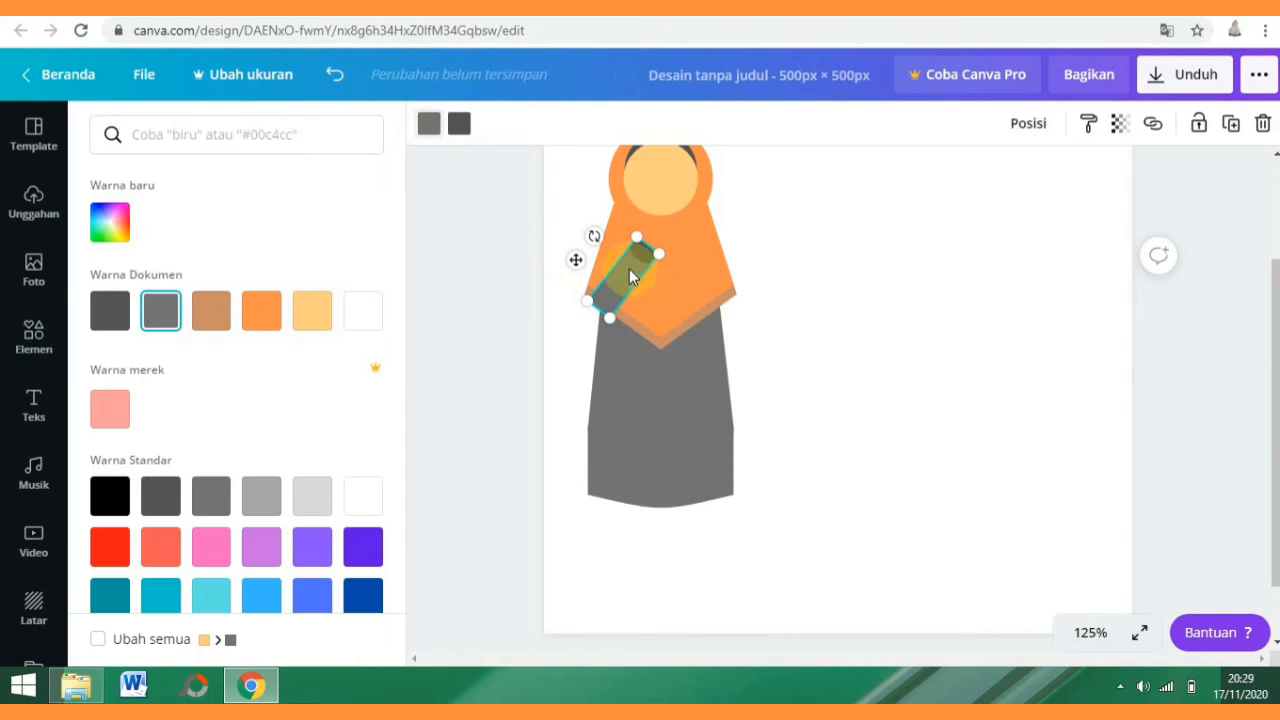
drag(595, 236, 606, 238)
click(806, 353)
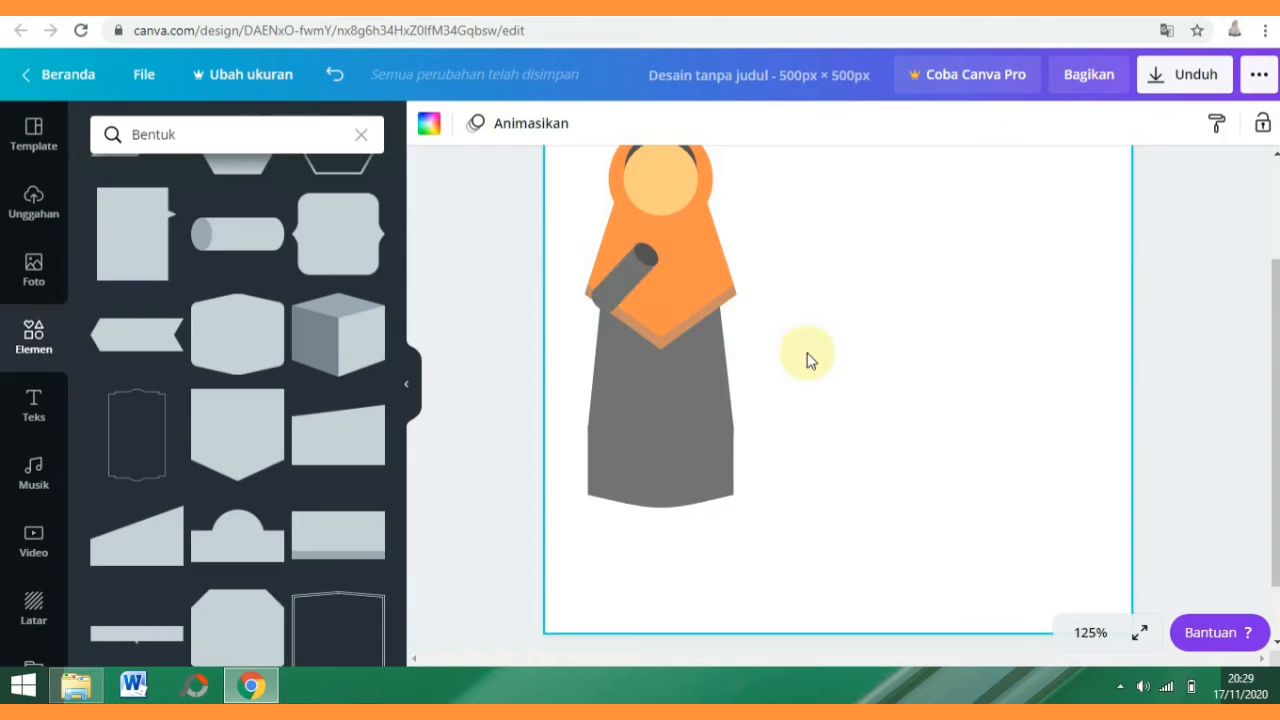
Scale the grey sleeve down slightly and position it against the hijab's left edge.
drag(627, 289, 641, 262)
click(840, 363)
click(641, 265)
click(629, 283)
click(751, 340)
click(627, 281)
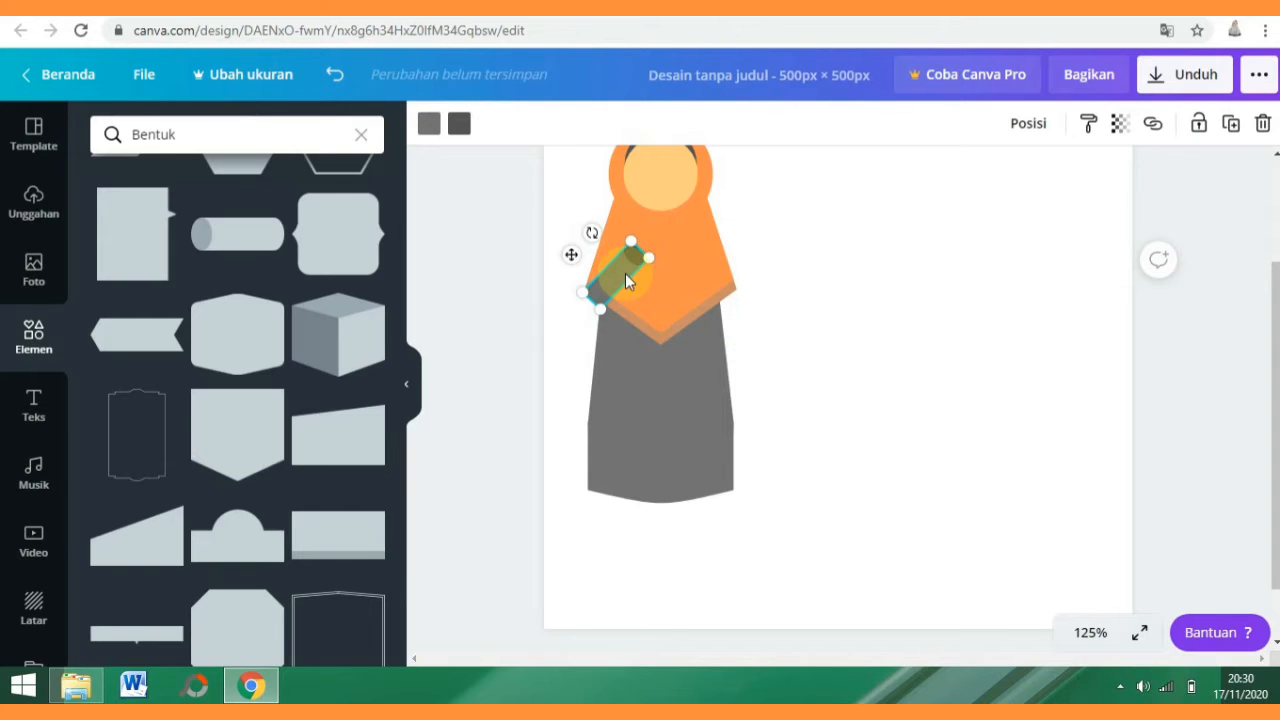
Place a copy of the sleeve on the hijab's right side, rotated to mirror the first.
drag(592, 232, 665, 292)
click(779, 277)
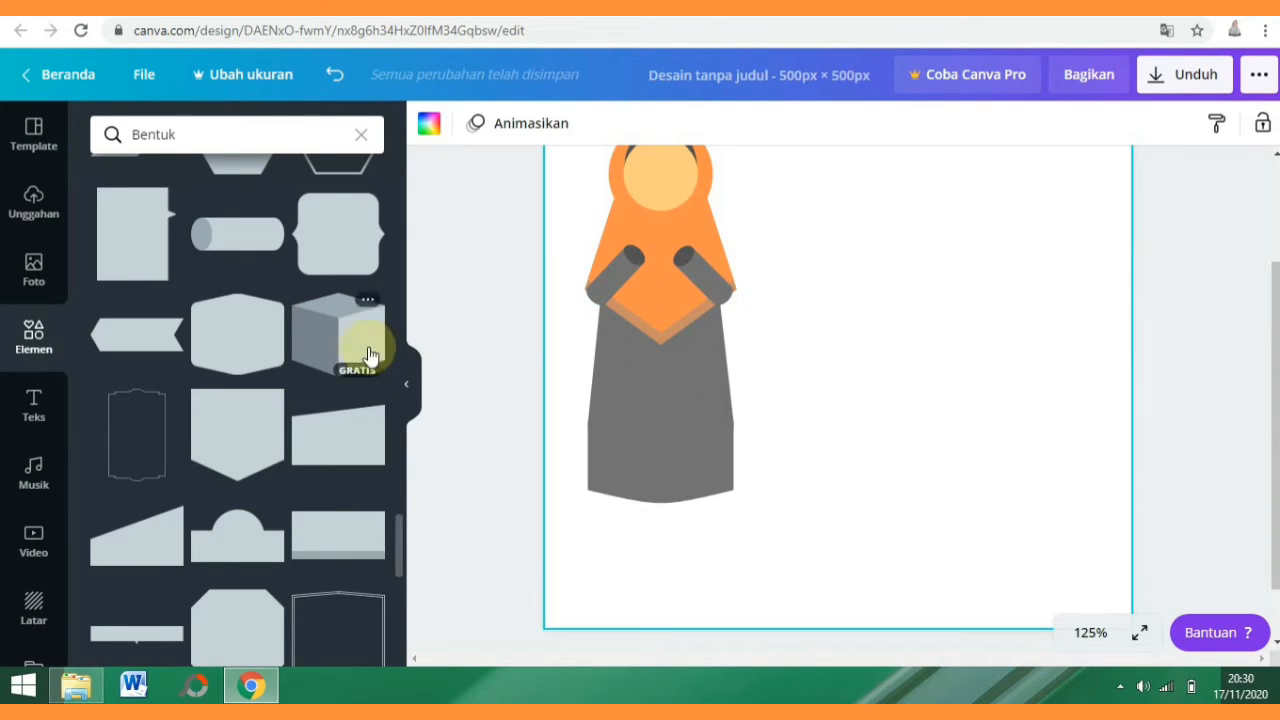
click(704, 273)
drag(710, 272, 724, 305)
click(769, 294)
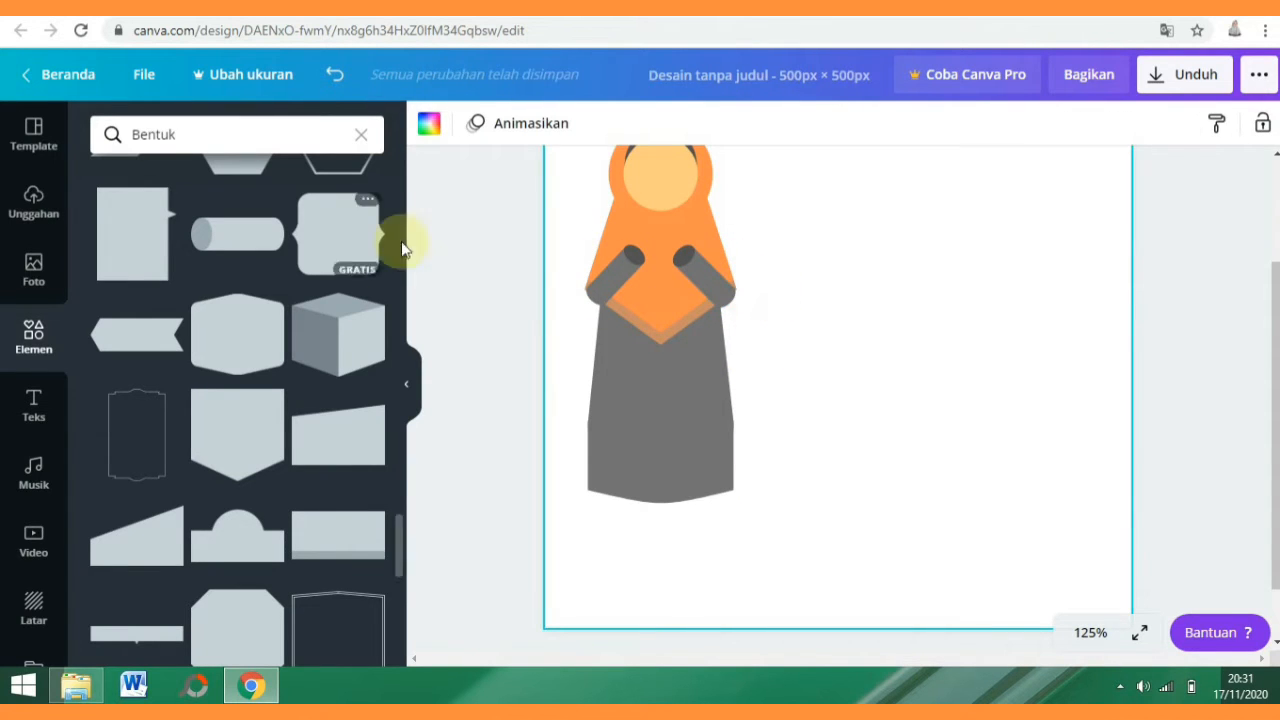
Add a small circle in the face's light skin colour and duplicate it to make a hand at each sleeve opening.
scroll(393, 227, down, 5)
scroll(397, 171, up, 5)
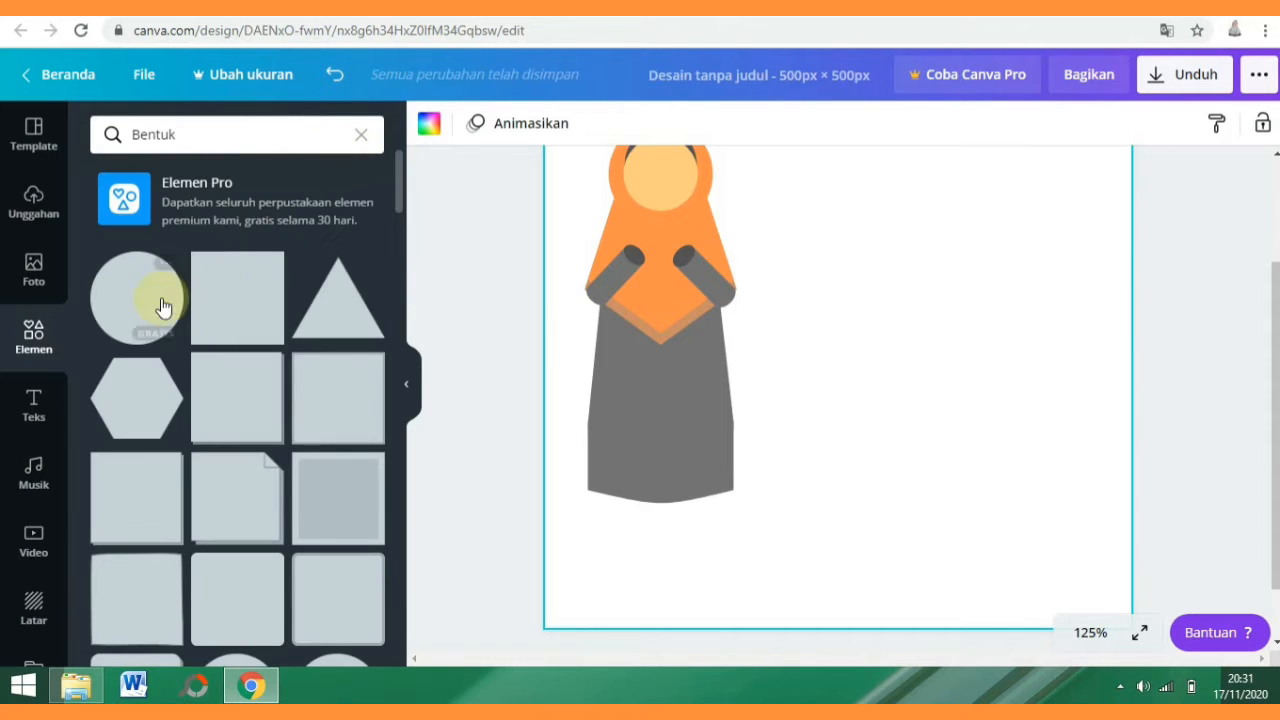
click(160, 298)
drag(1000, 494, 703, 298)
click(436, 123)
click(312, 311)
key(ctrl+d)
click(820, 324)
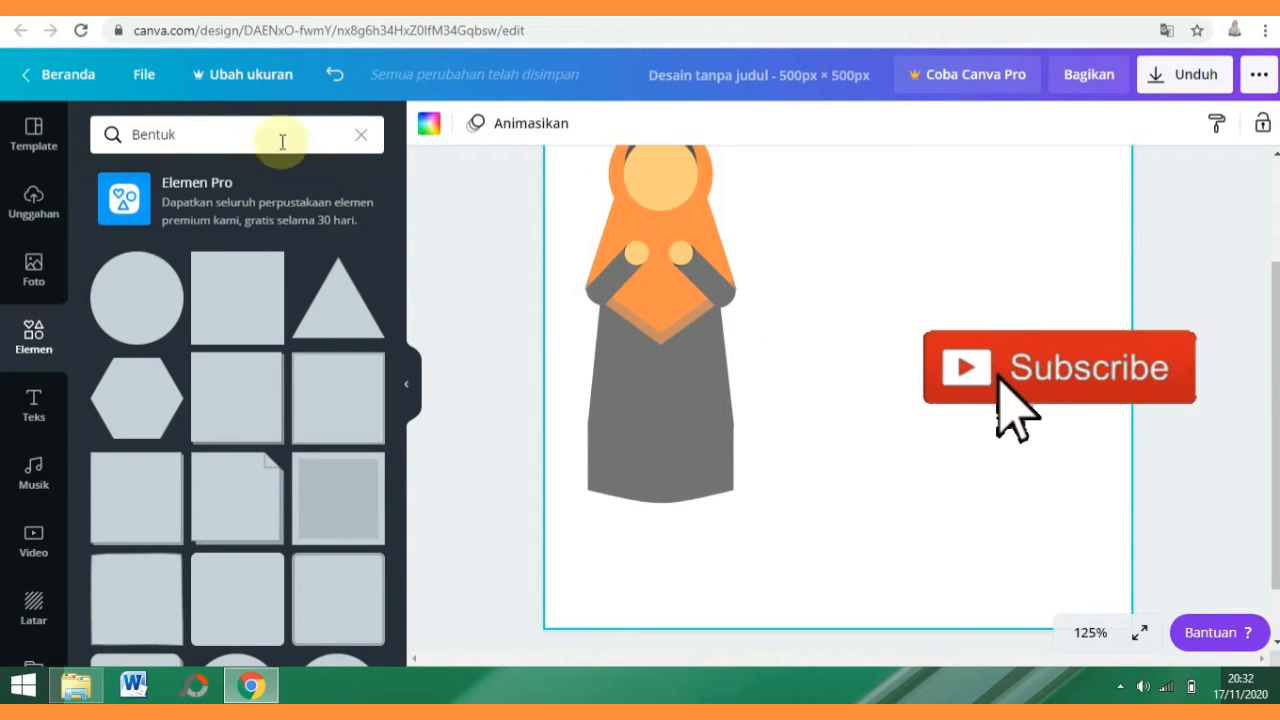
Replace the element search with "buku".
click(361, 134)
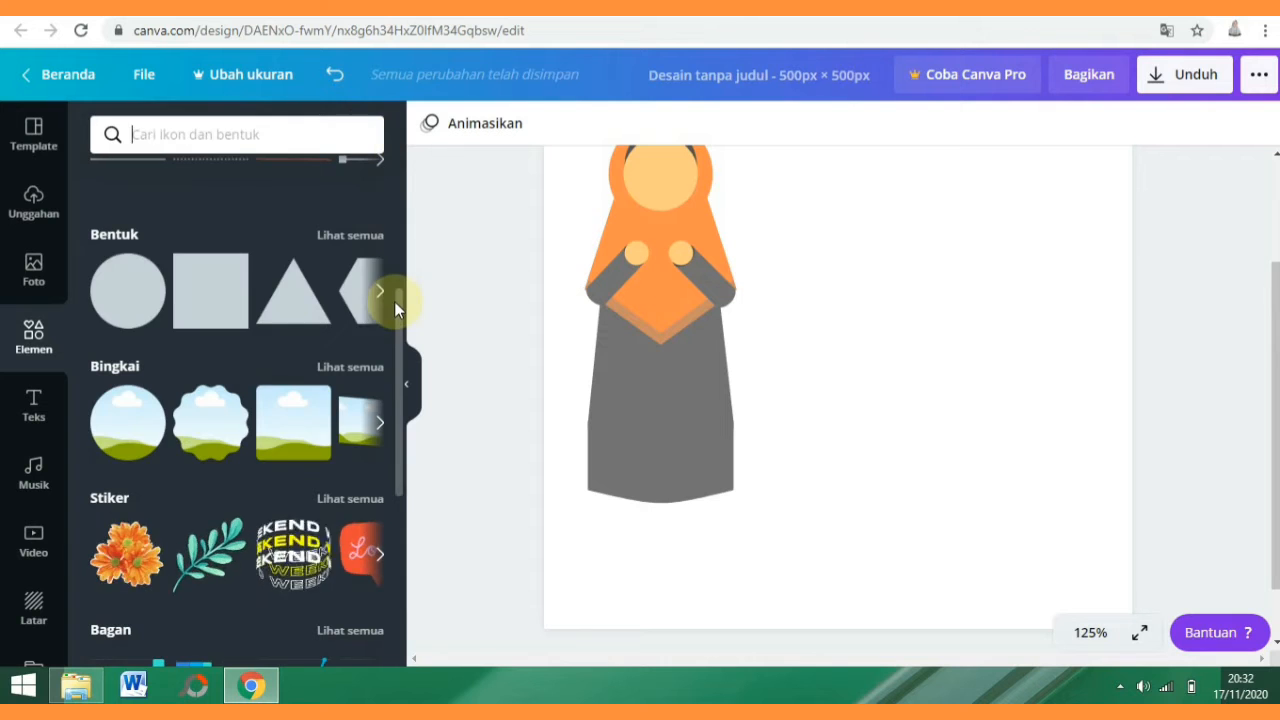
scroll(396, 306, up, 4)
click(266, 140)
text(buku)
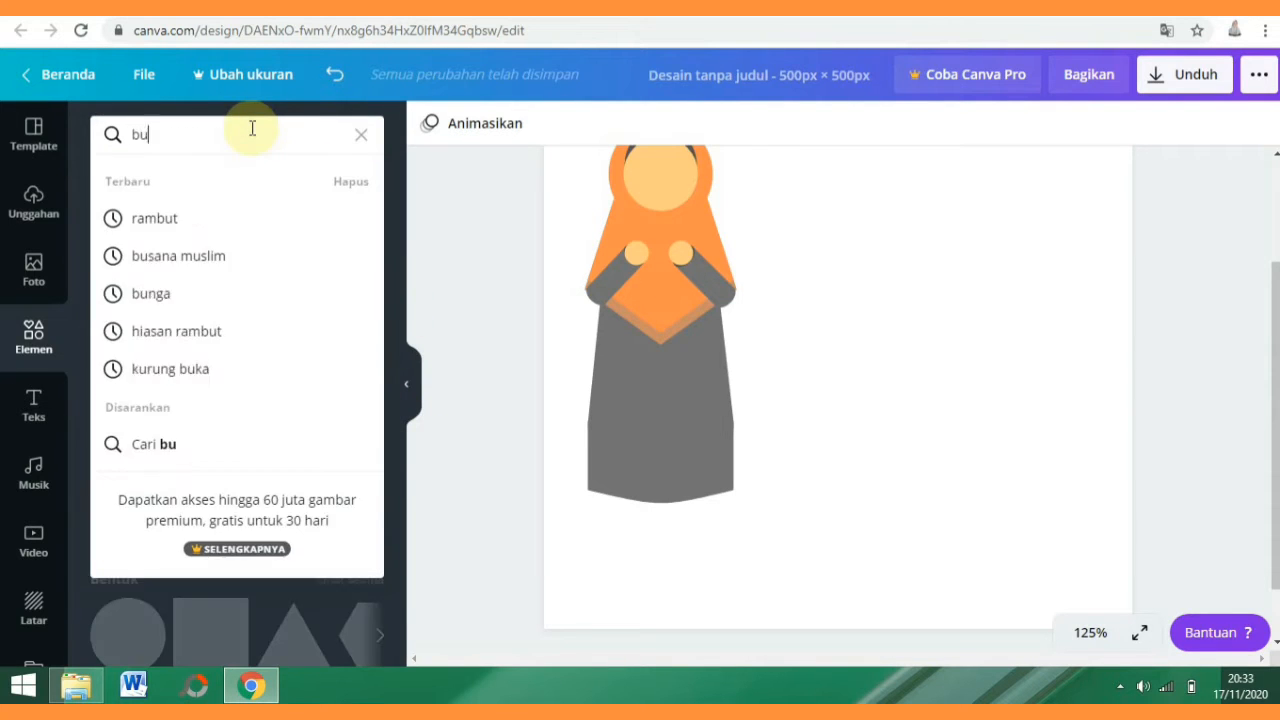
key(Return)
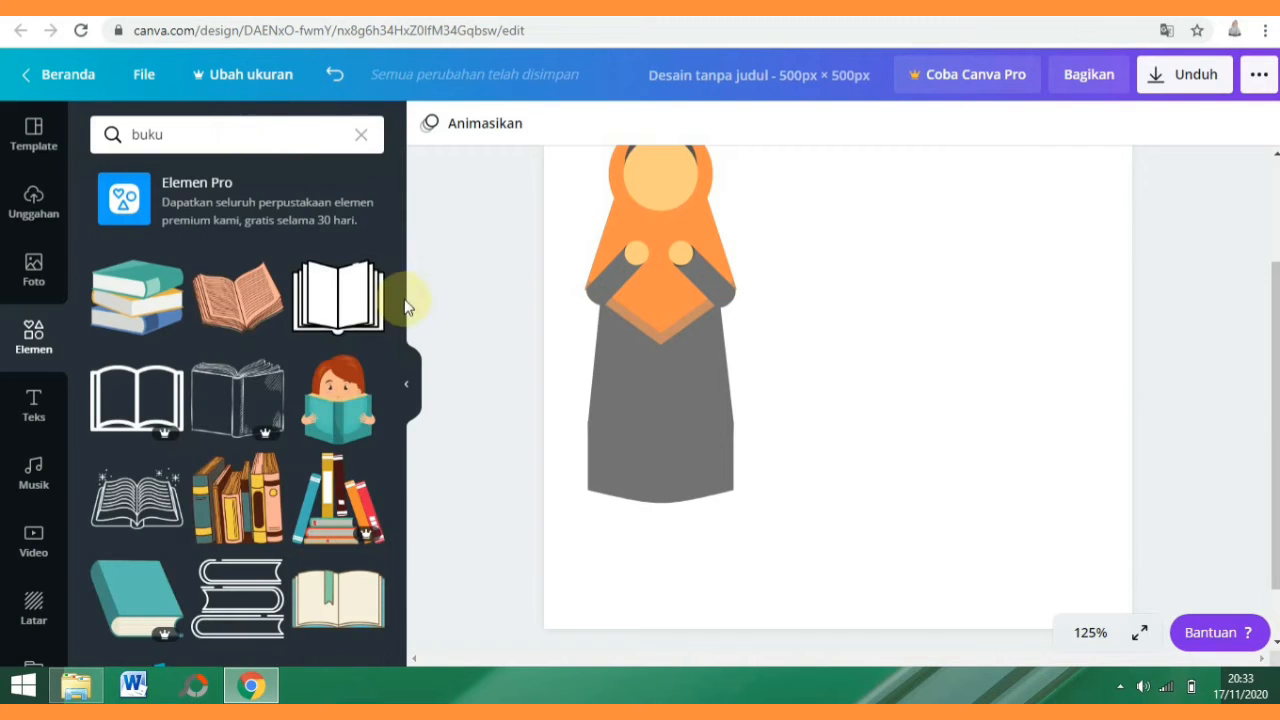
Add the pink ribbon-tied book from the search results, shrink and tilt it, and place it over the hand opposite the empty one.
scroll(400, 390, down, 10)
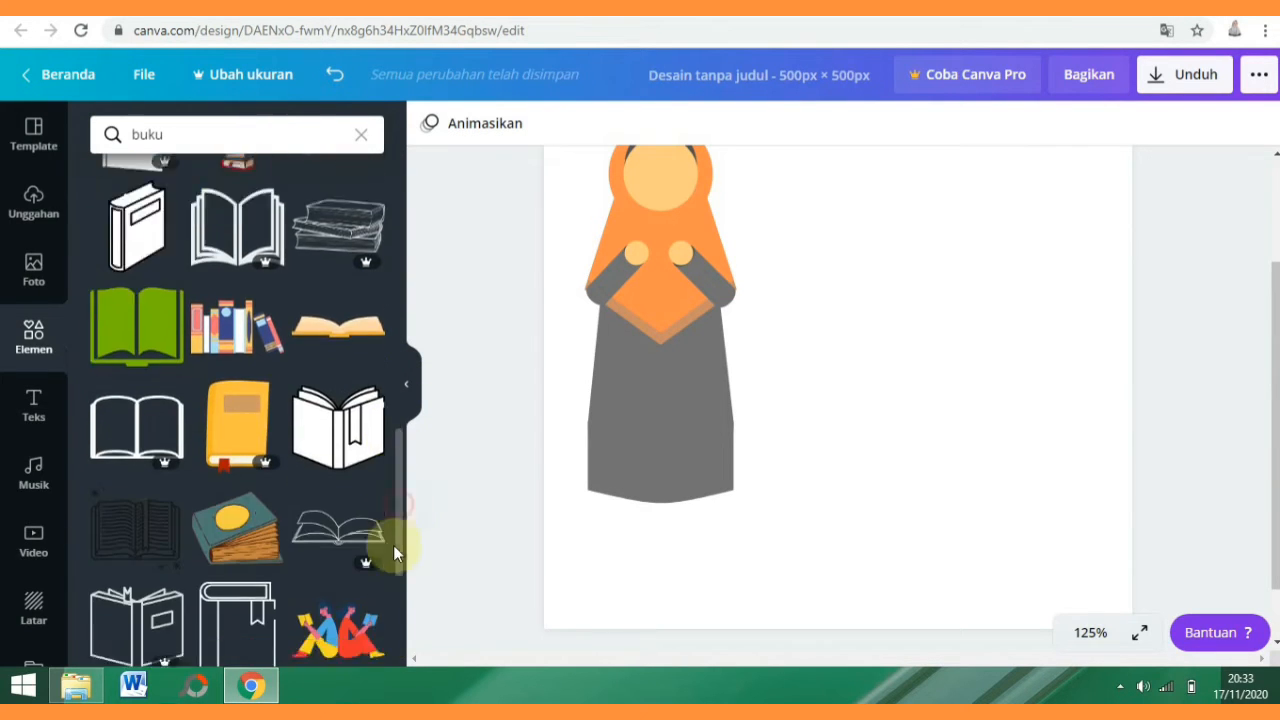
scroll(393, 545, down, 10)
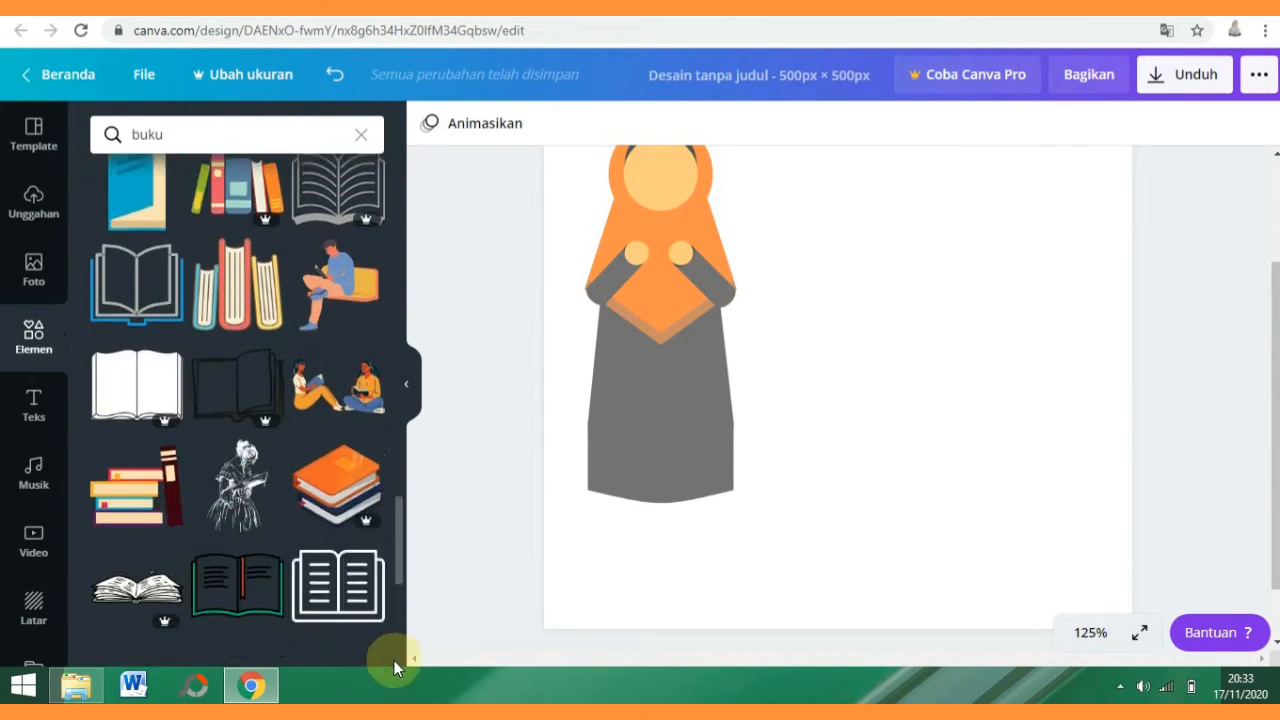
scroll(394, 660, down, 10)
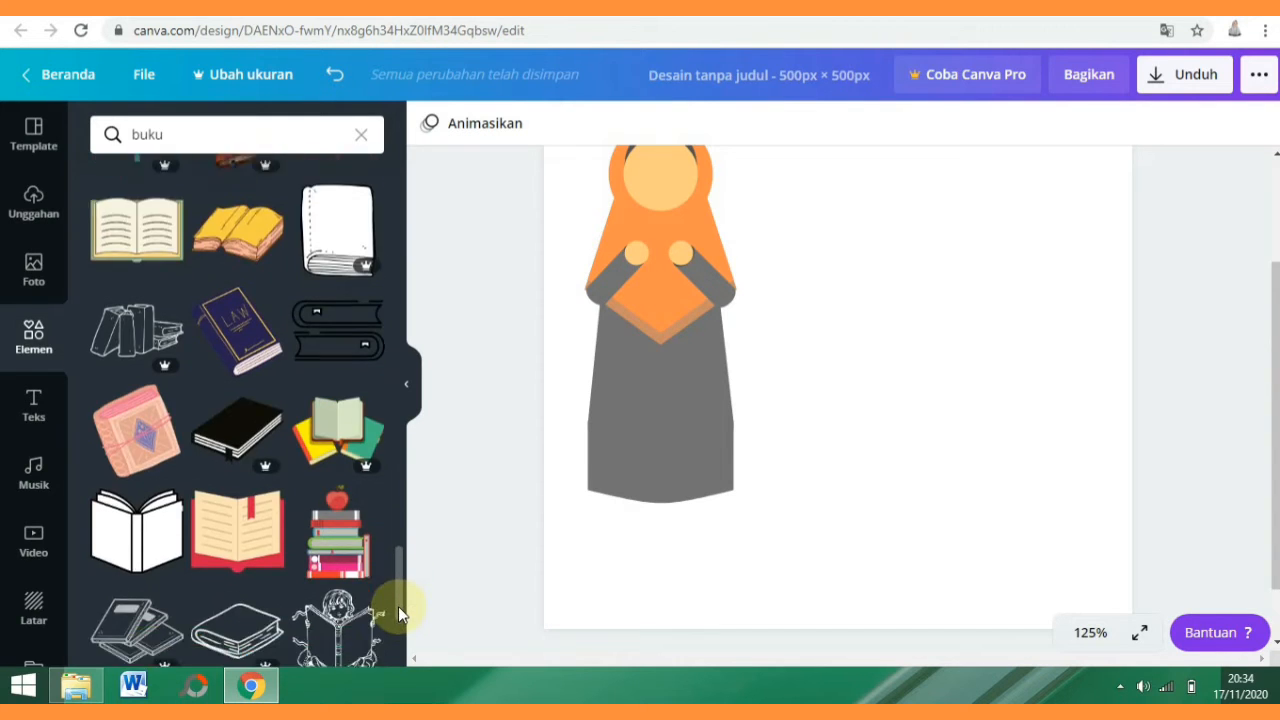
scroll(398, 610, down, 5)
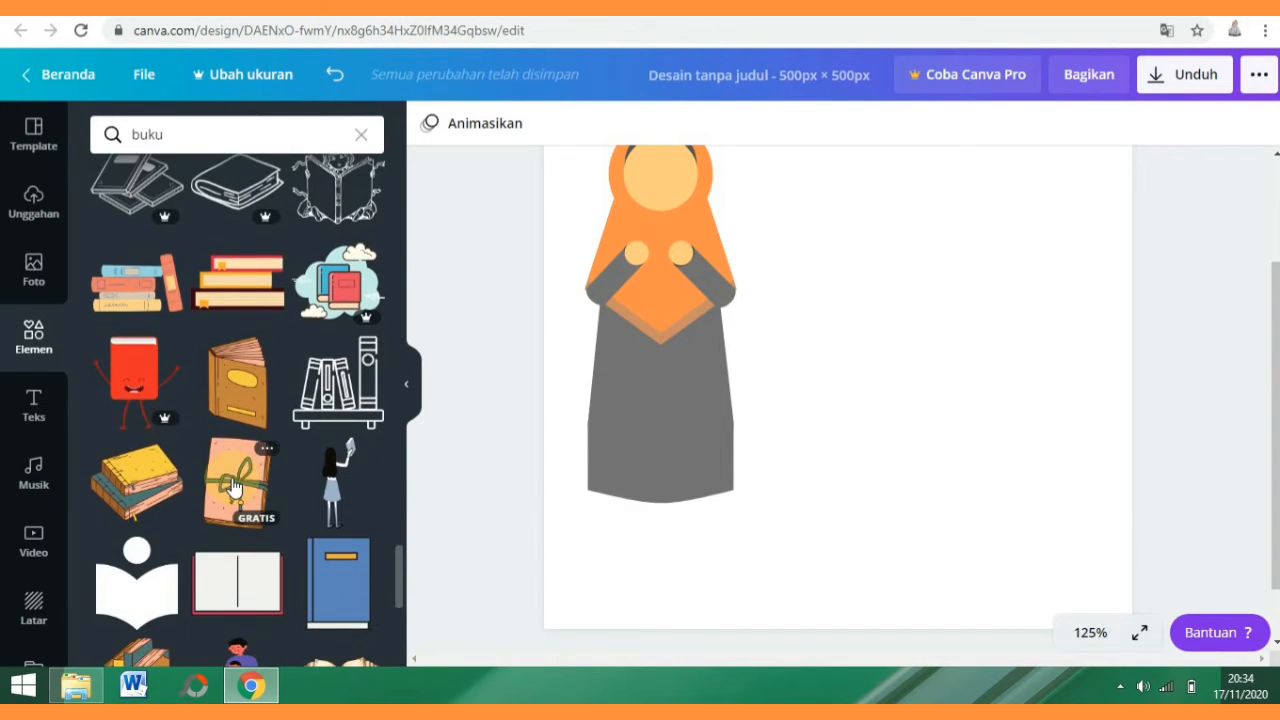
click(235, 488)
drag(903, 451, 808, 290)
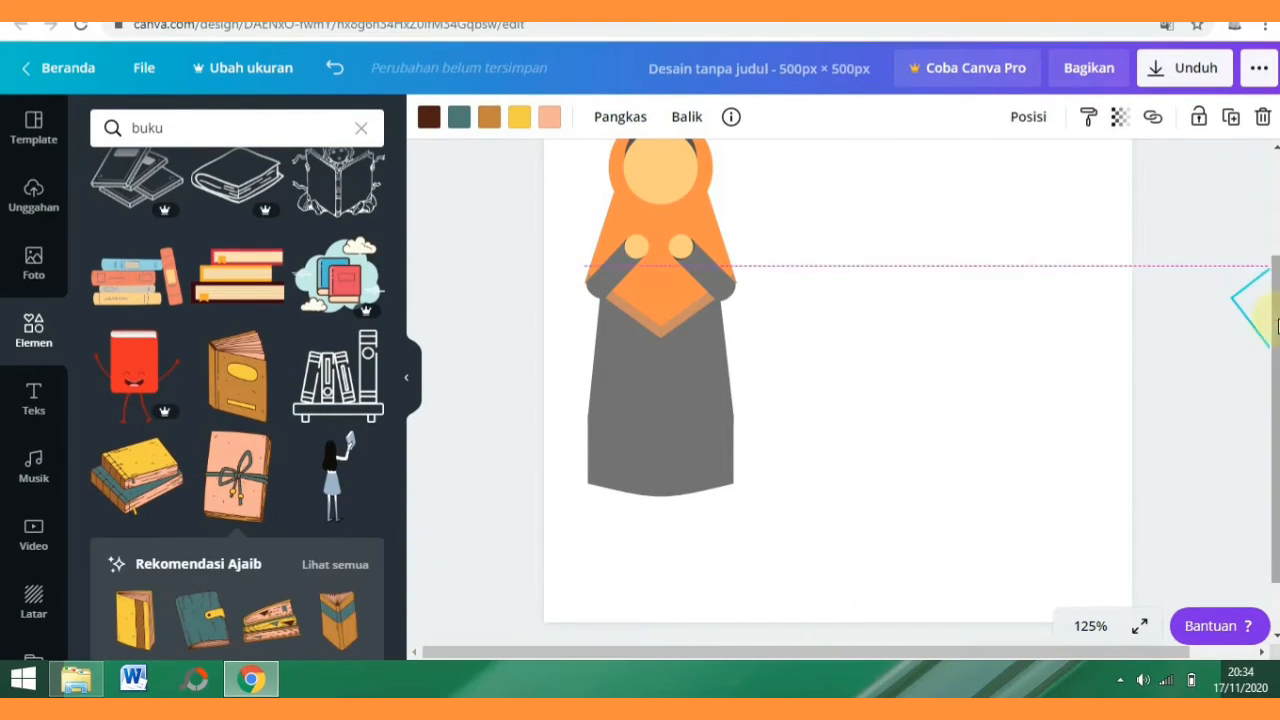
drag(1268, 318, 622, 272)
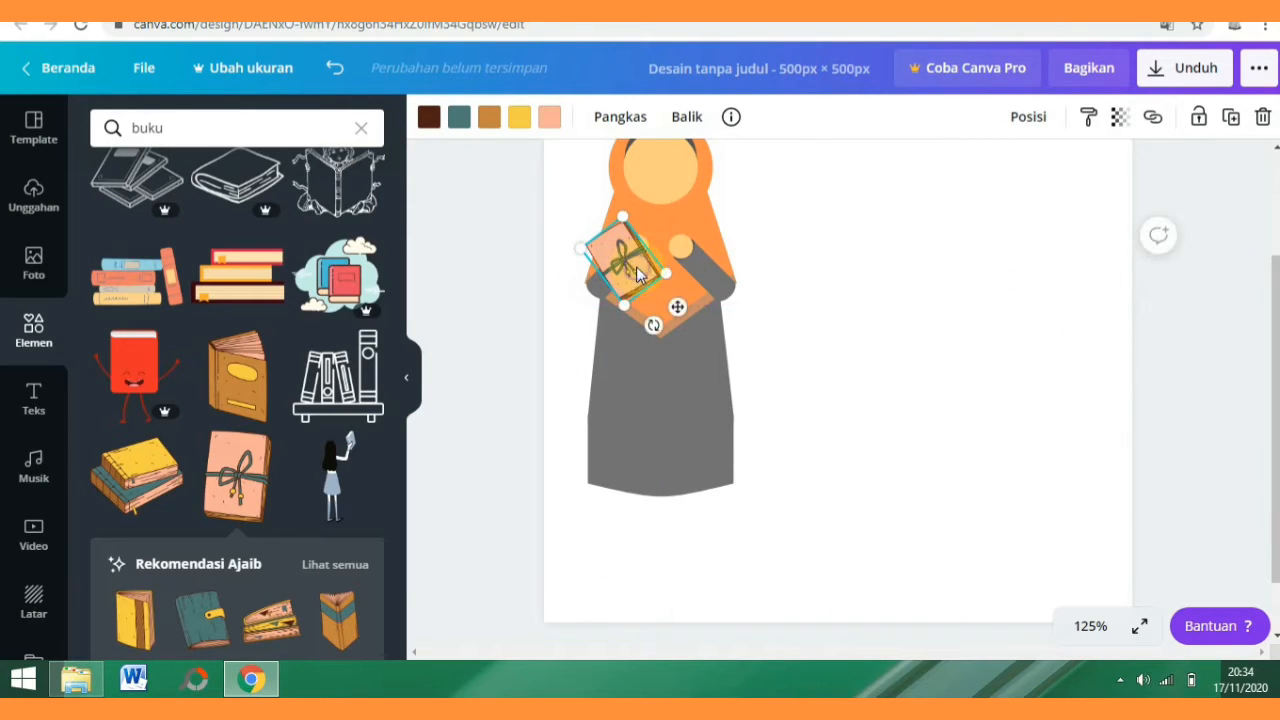
Move the book backward layer by layer until it sits behind the hand and sleeve, and fine-tune its position.
right_click(637, 268)
click(722, 460)
right_click(628, 272)
click(718, 461)
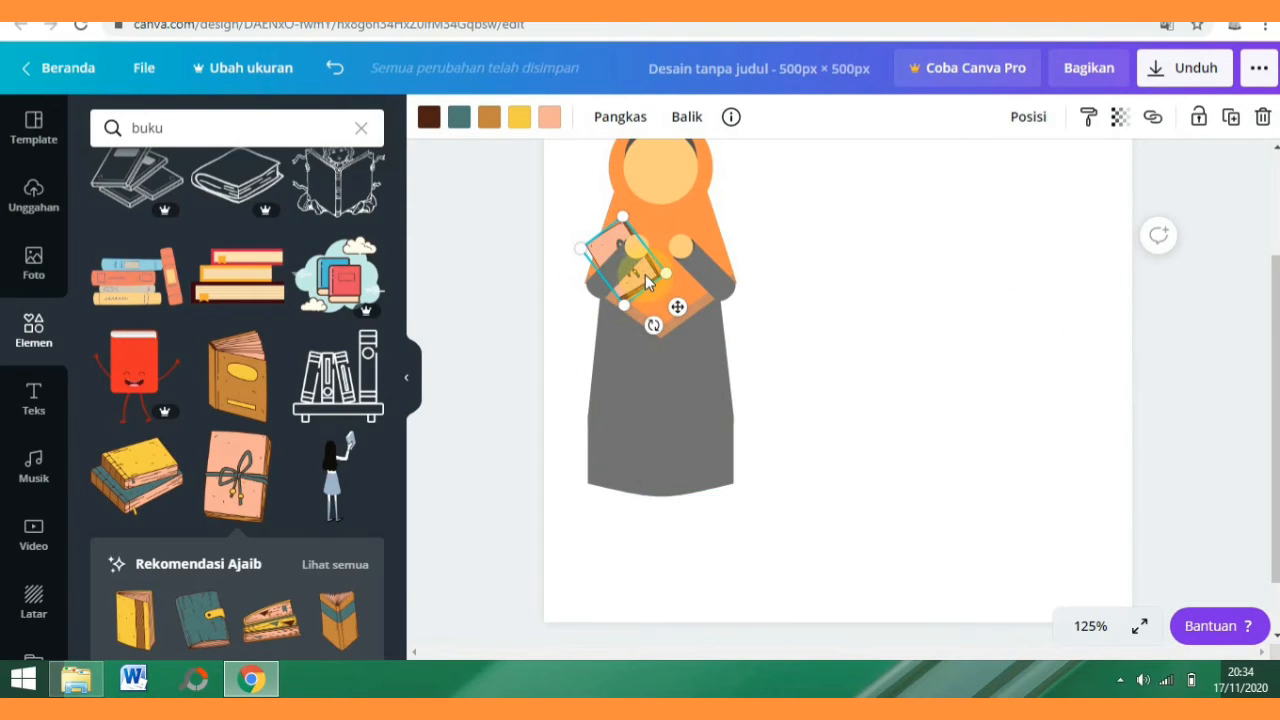
right_click(632, 262)
click(722, 457)
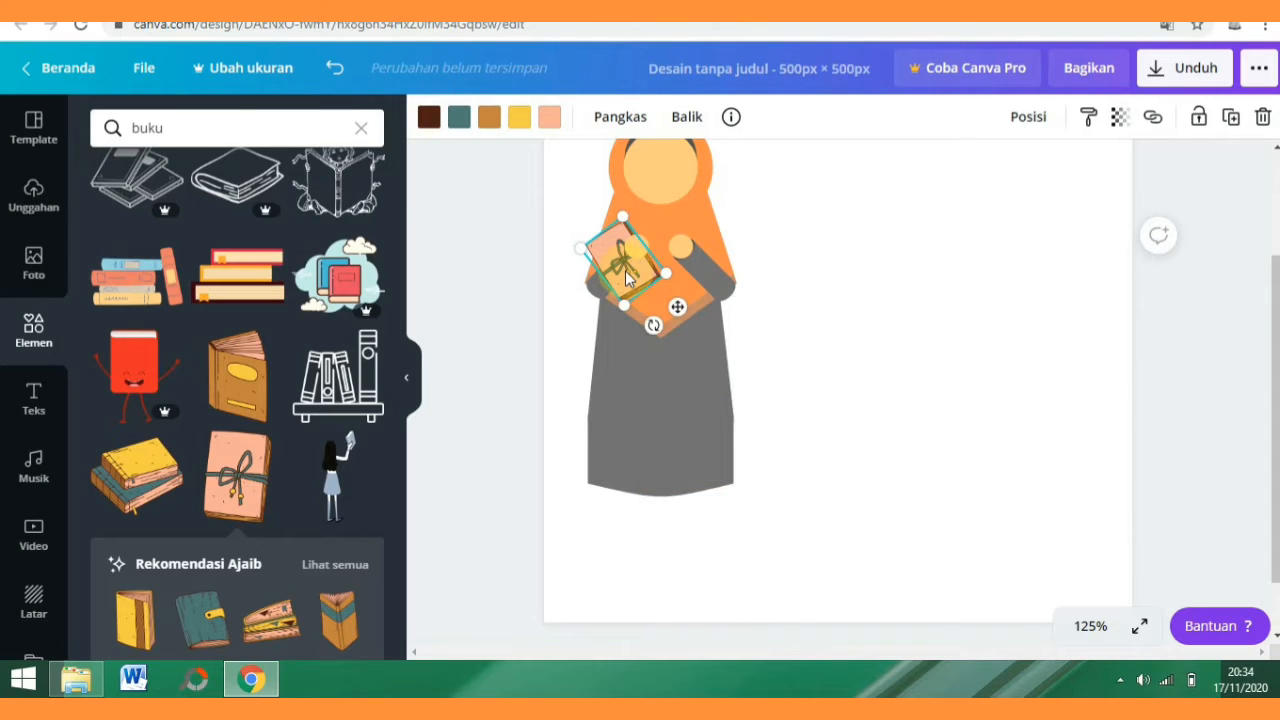
right_click(627, 277)
click(727, 457)
drag(652, 272, 640, 268)
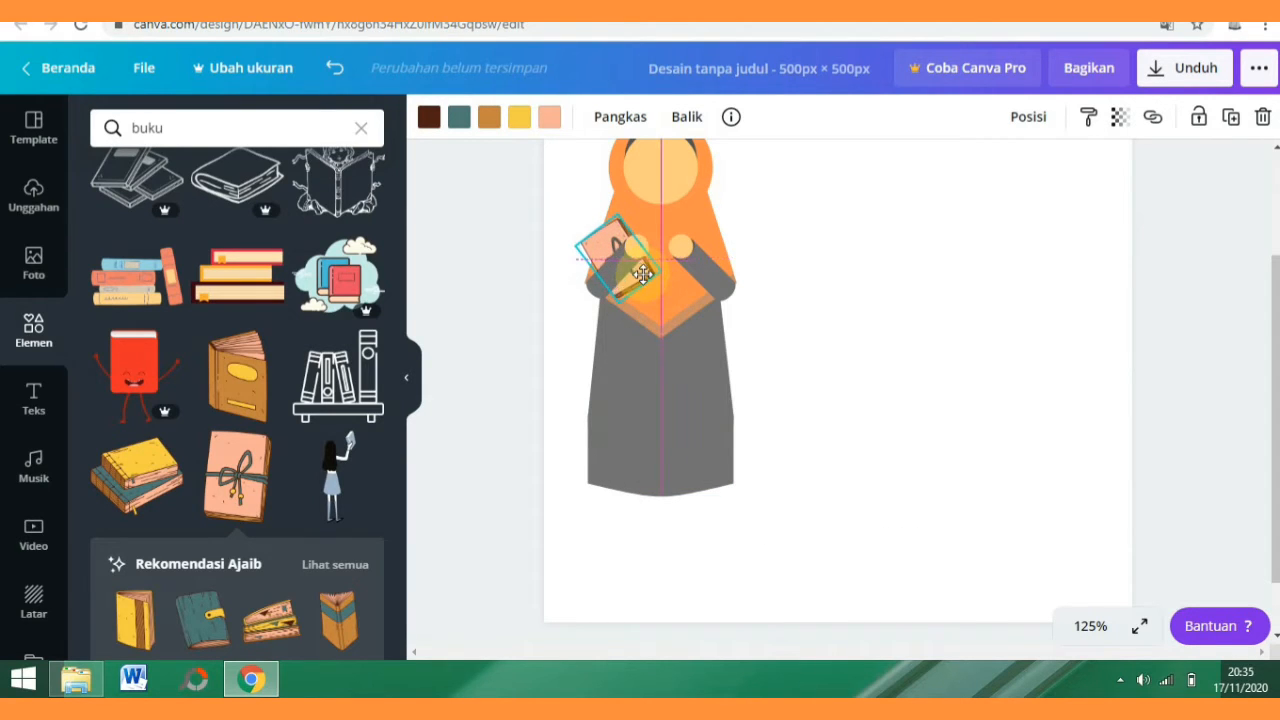
click(806, 283)
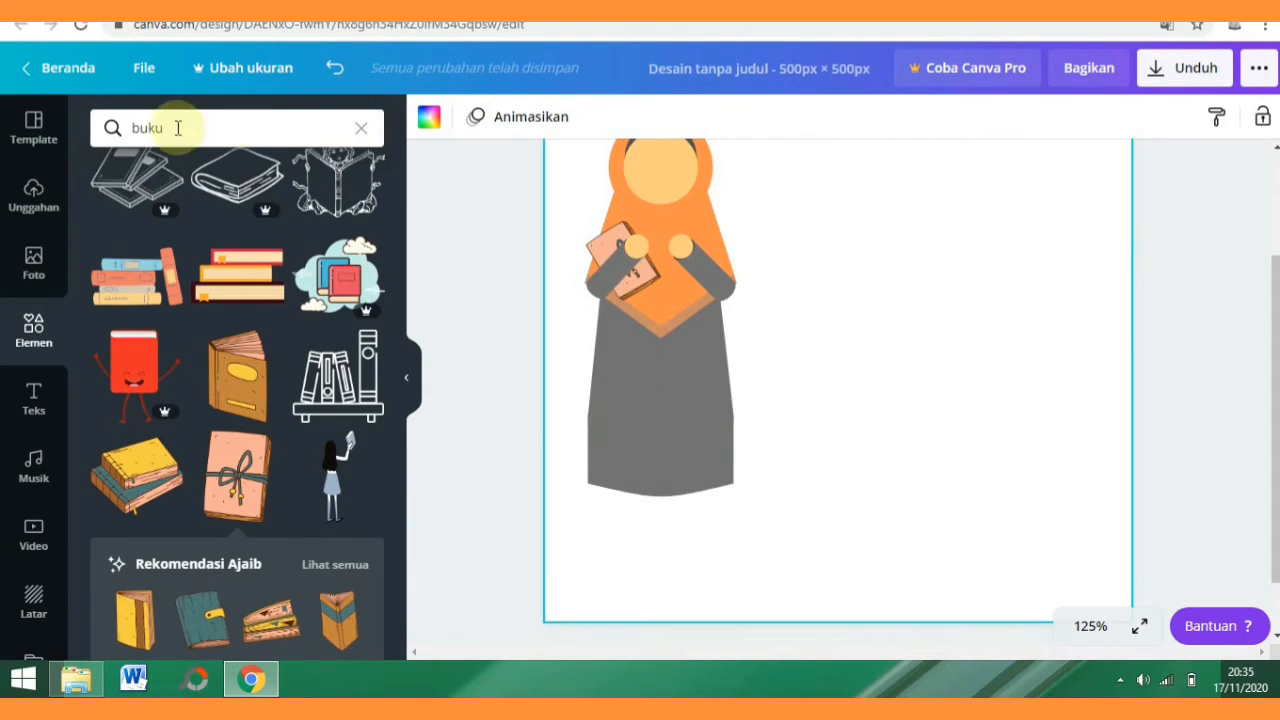
Search the elements for "tas" and add the yellow tote bag with the green leaf pattern.
click(123, 130)
text(tas)
key(Return)
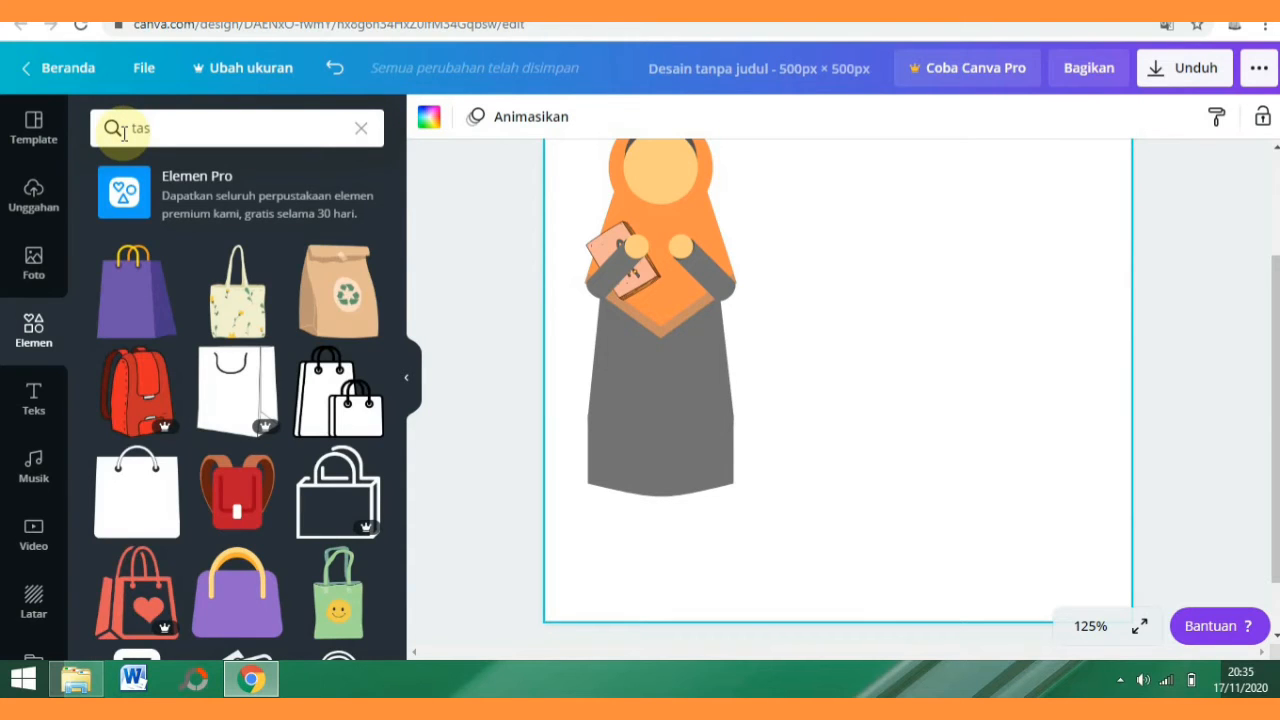
drag(400, 297, 400, 429)
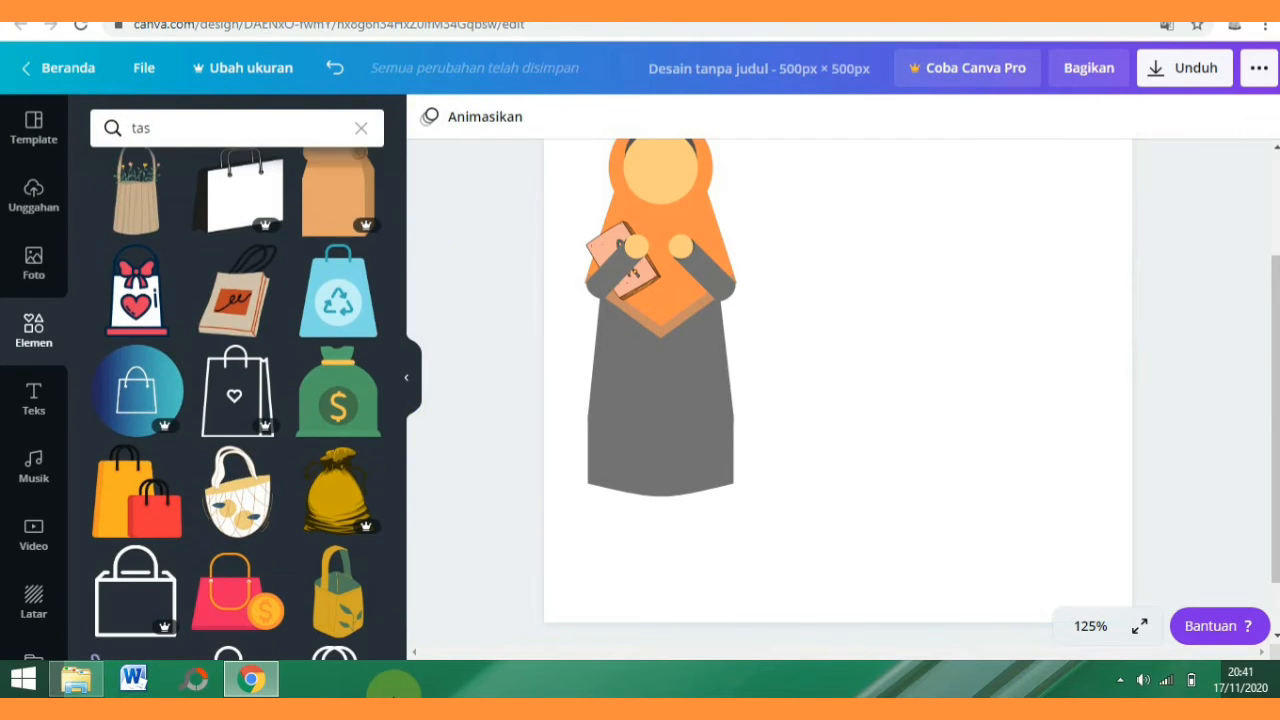
drag(399, 582, 399, 597)
click(323, 490)
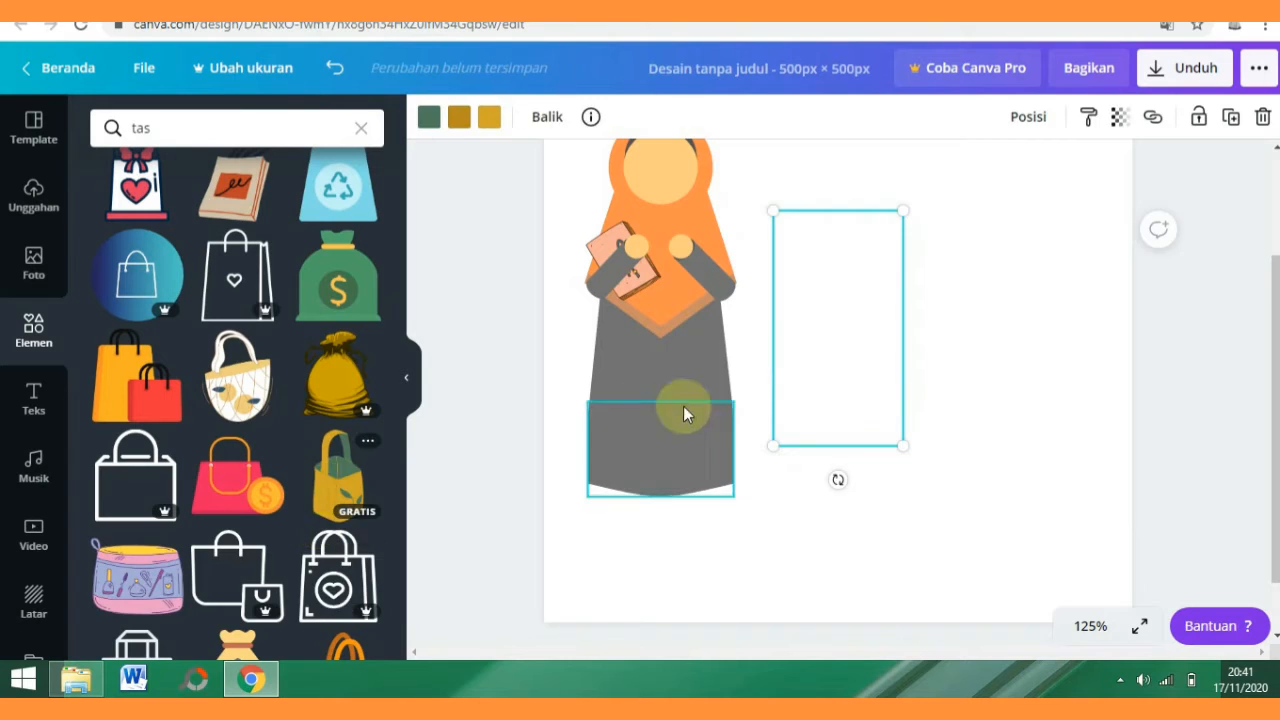
Scale the tote bag down, hang it on the free arm, and move it backward in layers until it sits behind the sleeve.
drag(845, 398, 695, 397)
right_click(695, 397)
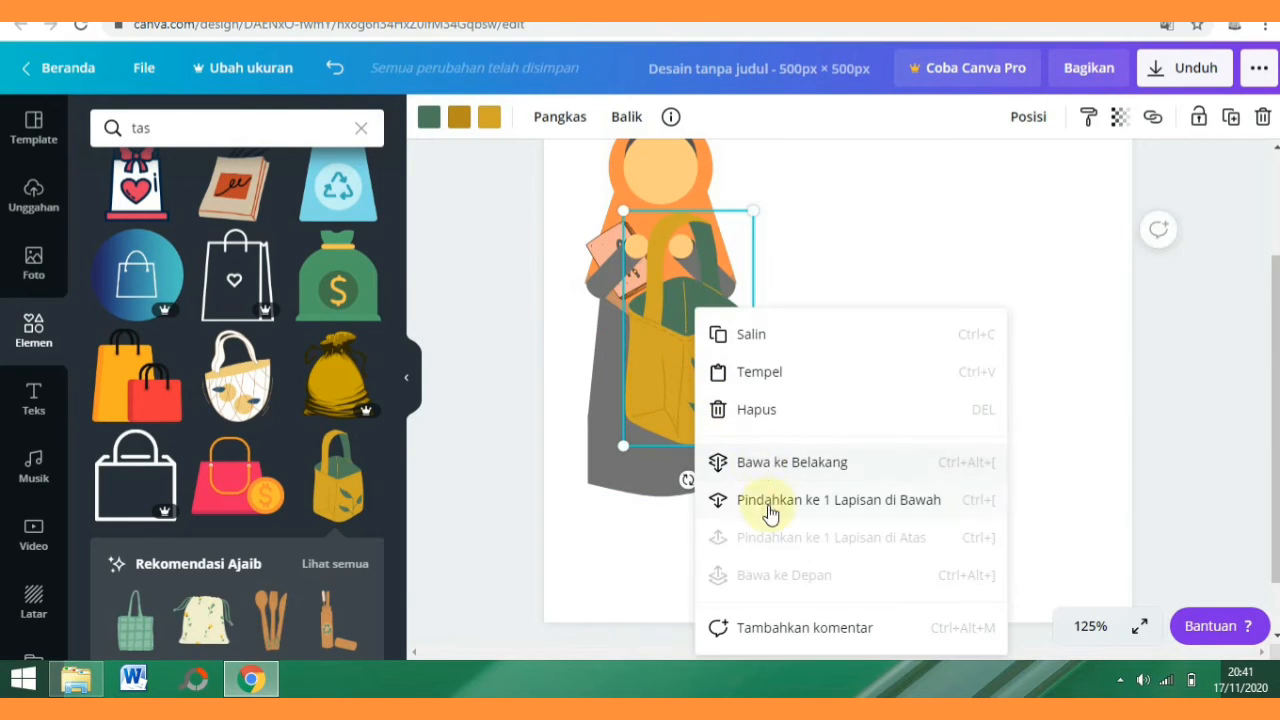
click(750, 498)
right_click(729, 414)
click(818, 500)
mouse_move(716, 371)
mouse_down()
mouse_move(751, 397)
mouse_move(724, 377)
mouse_up()
right_click(724, 377)
click(784, 499)
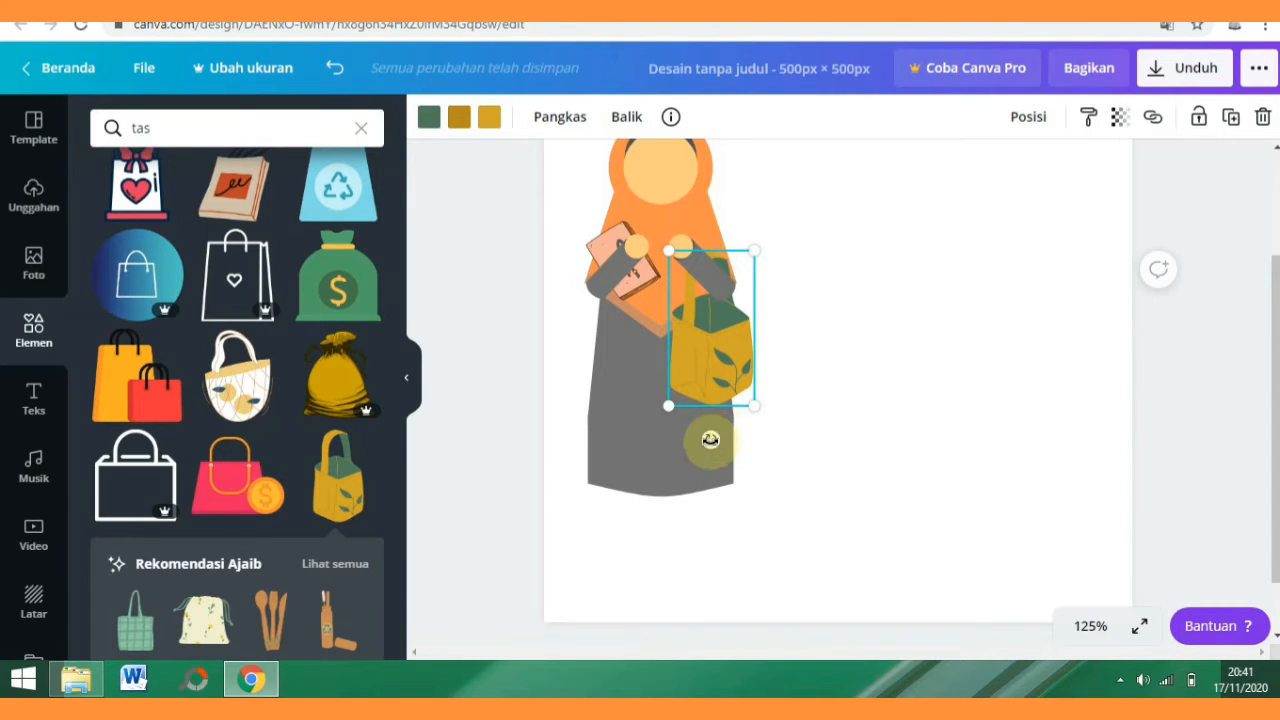
Rotate the tote bag slightly, flip it horizontally, and adjust its position under the sleeve.
drag(710, 441, 705, 442)
click(626, 116)
click(630, 205)
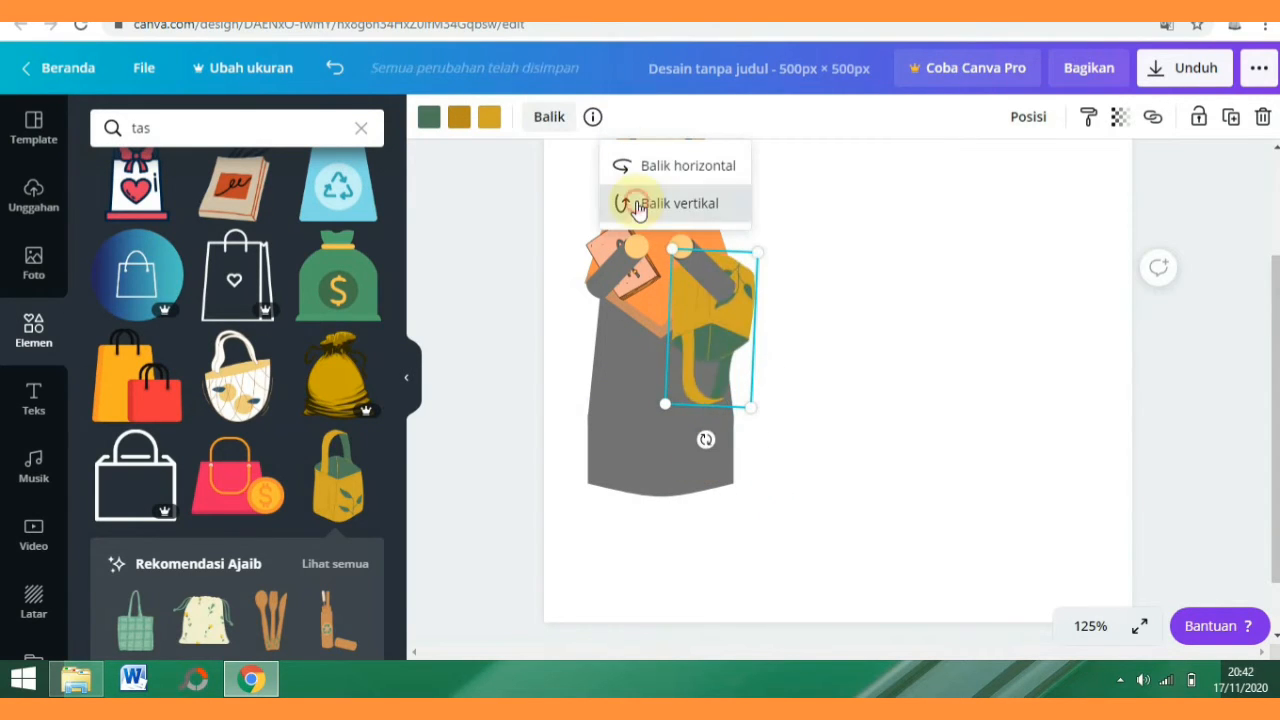
click(630, 205)
click(654, 166)
drag(731, 352, 736, 360)
Recolour the bag's yellow body to the book's peach pink and its green parts to brown #9B7467.
click(489, 116)
click(311, 354)
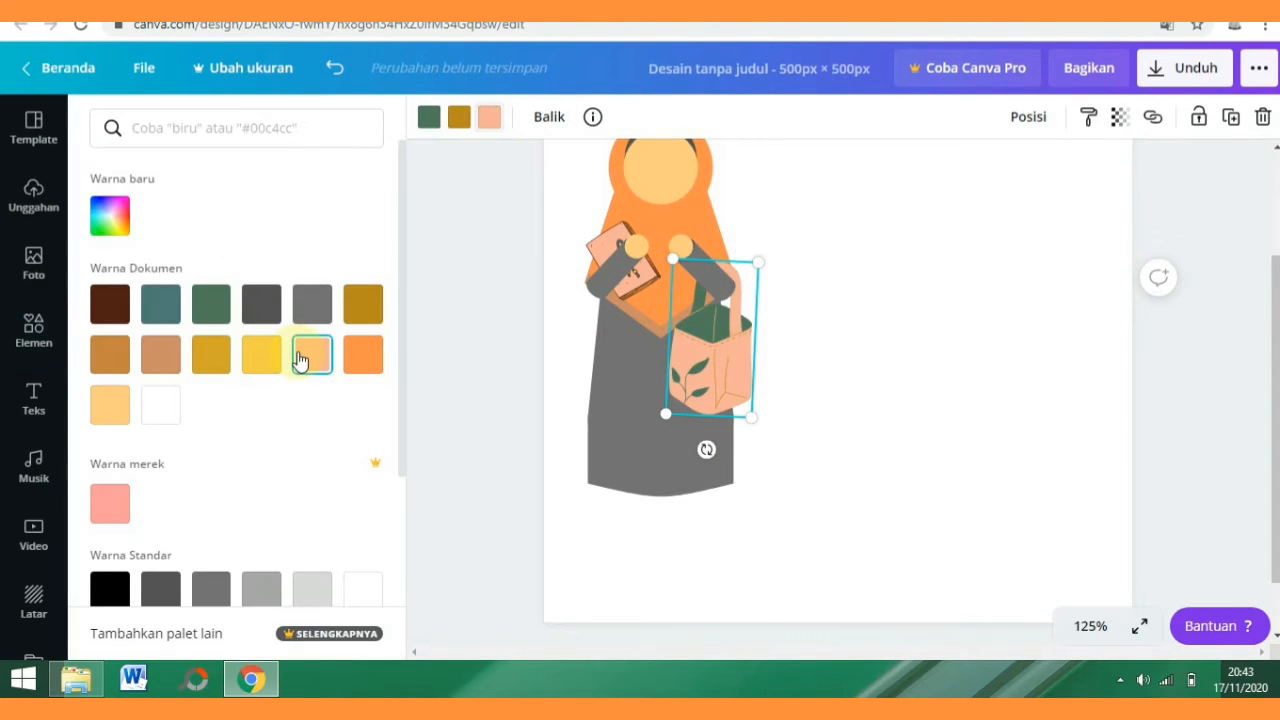
click(430, 117)
click(312, 354)
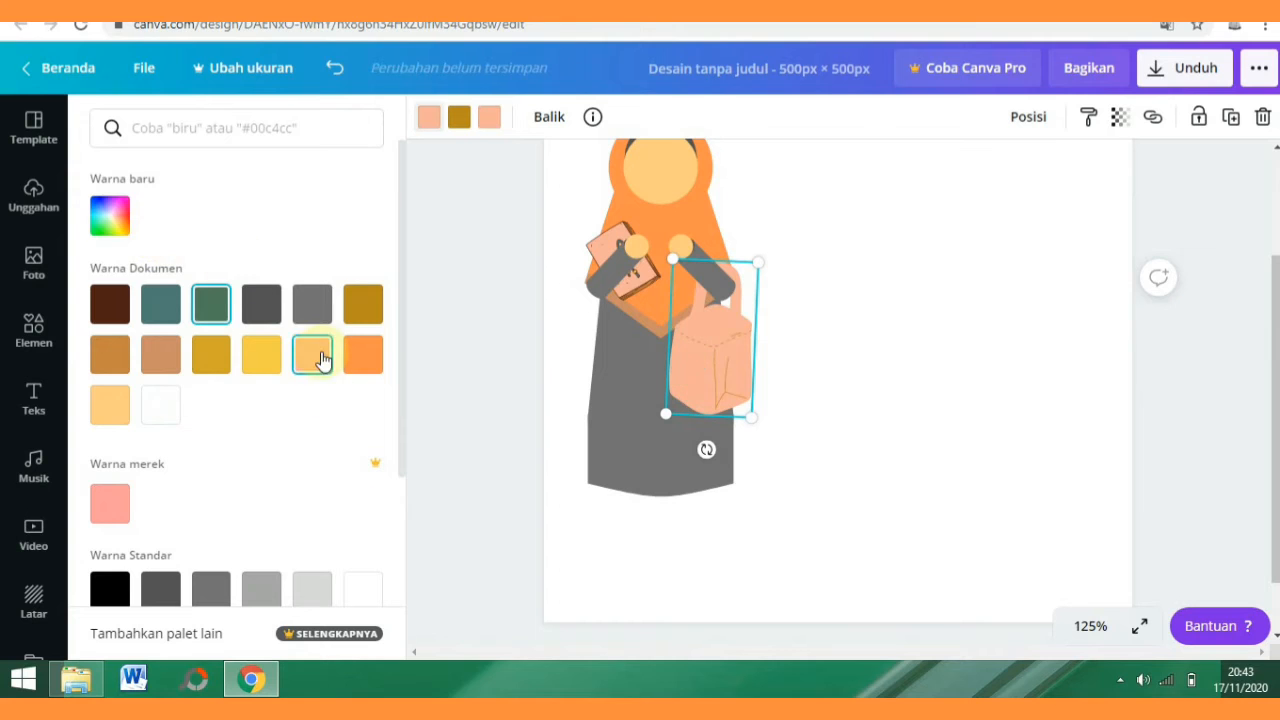
click(110, 215)
click(190, 289)
drag(190, 289, 190, 297)
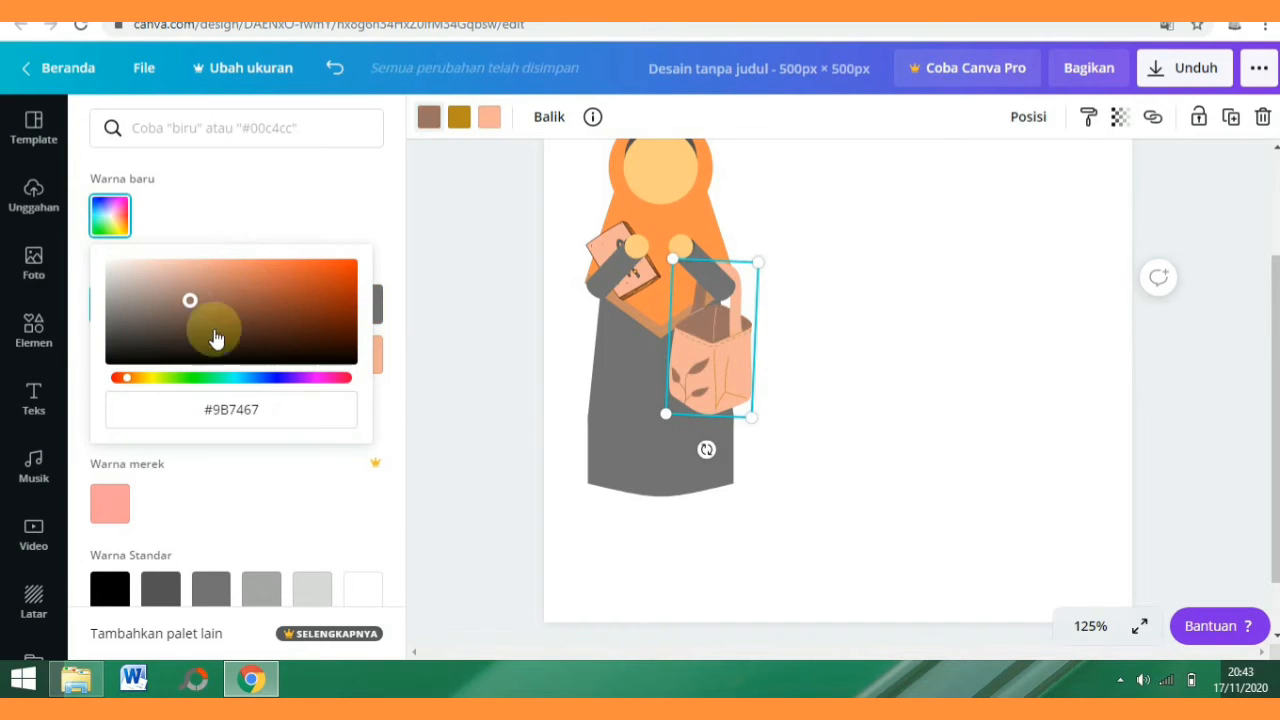
Add a heading text containing ". ." and place it on the face as the two eyes.
click(33, 405)
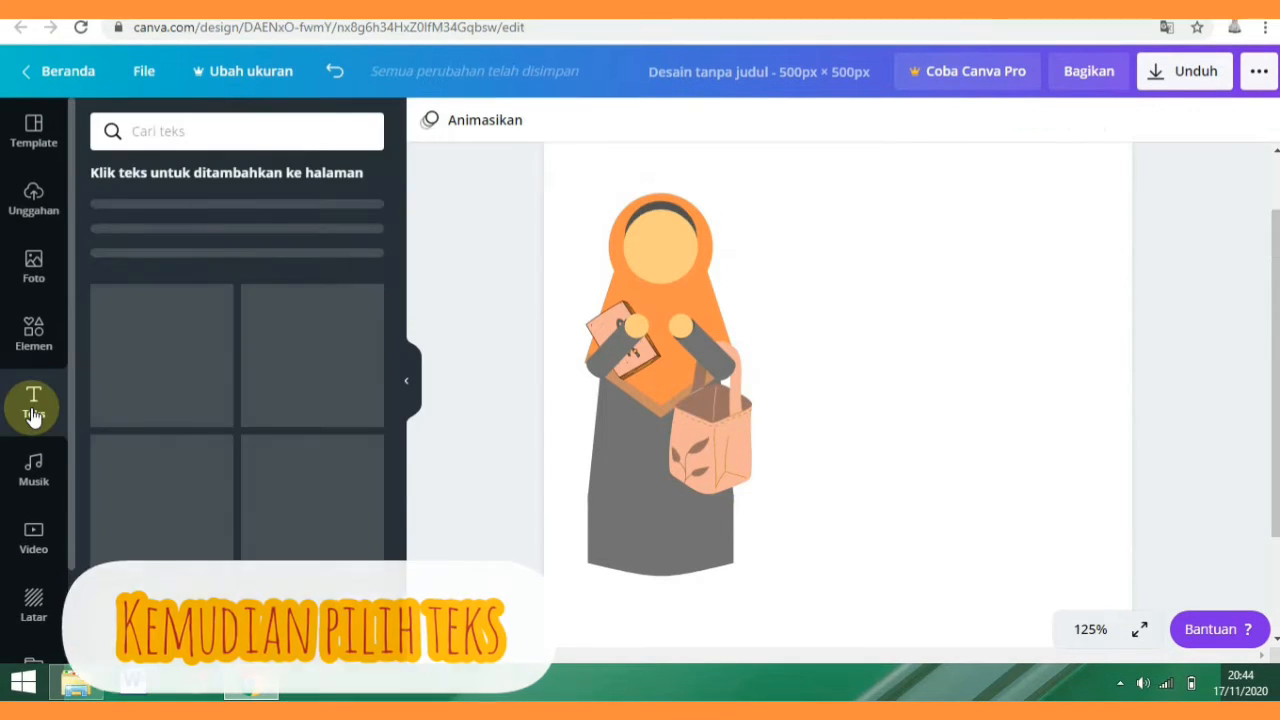
click(179, 232)
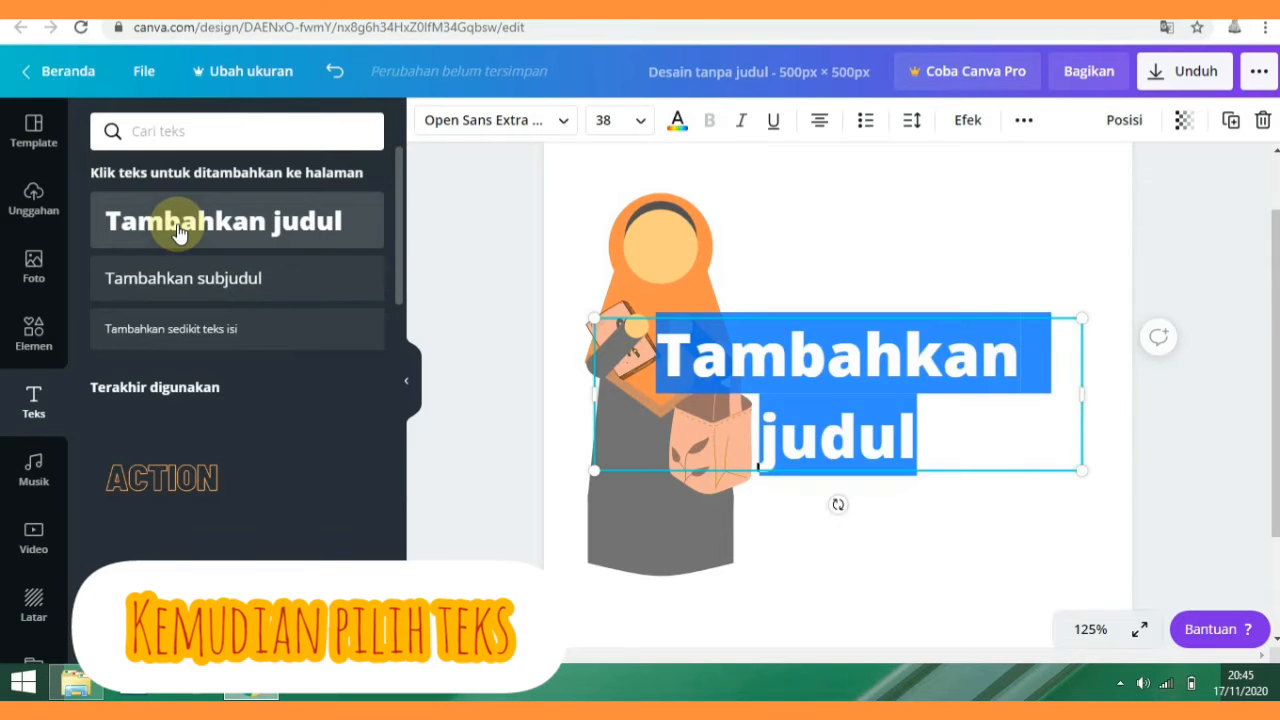
text(. .)
drag(840, 425, 680, 290)
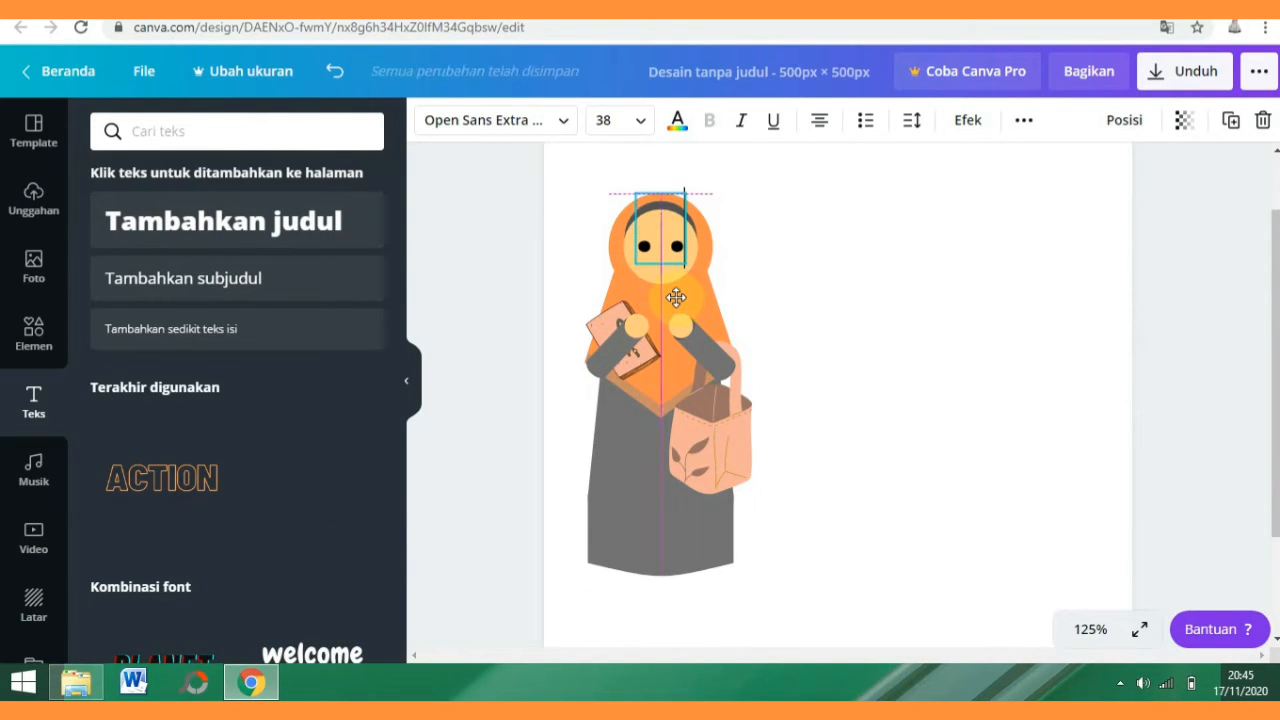
Add a heading text containing two closing parentheses, rotate it sideways, shrink it to size 14.9, and place it above the eyes as eyebrows.
click(251, 223)
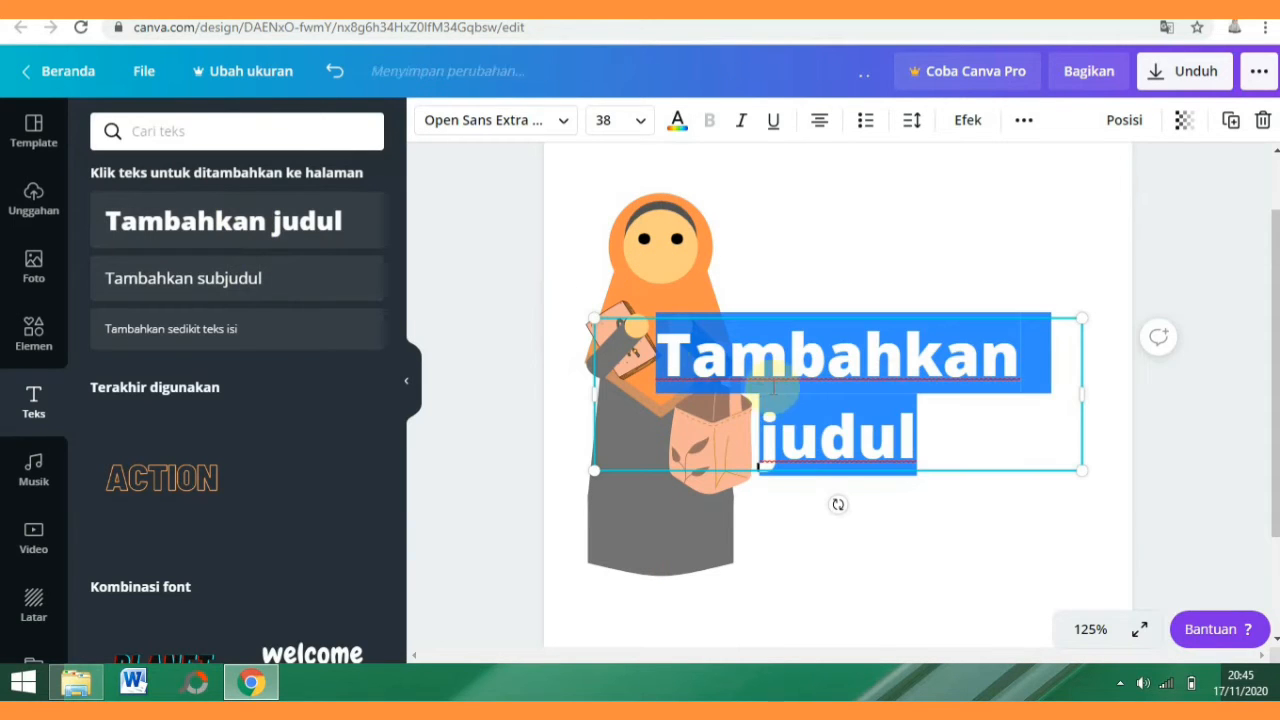
key(BackSpace)
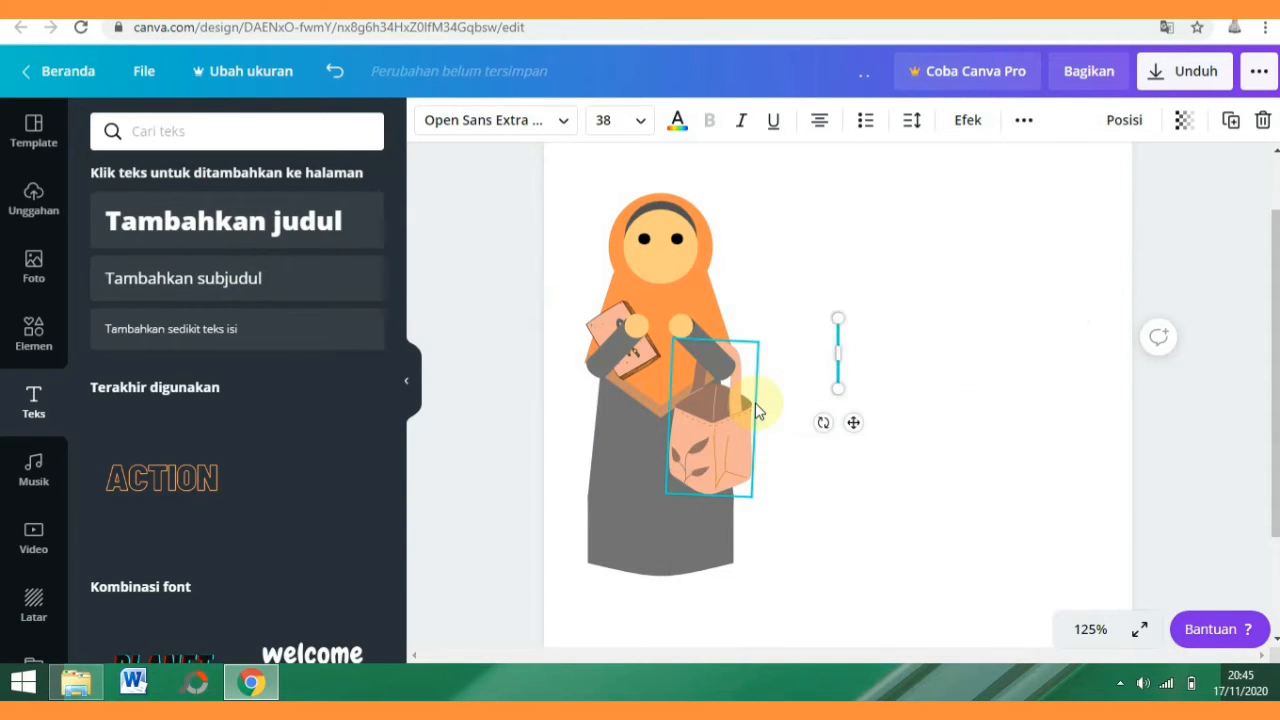
text() ))
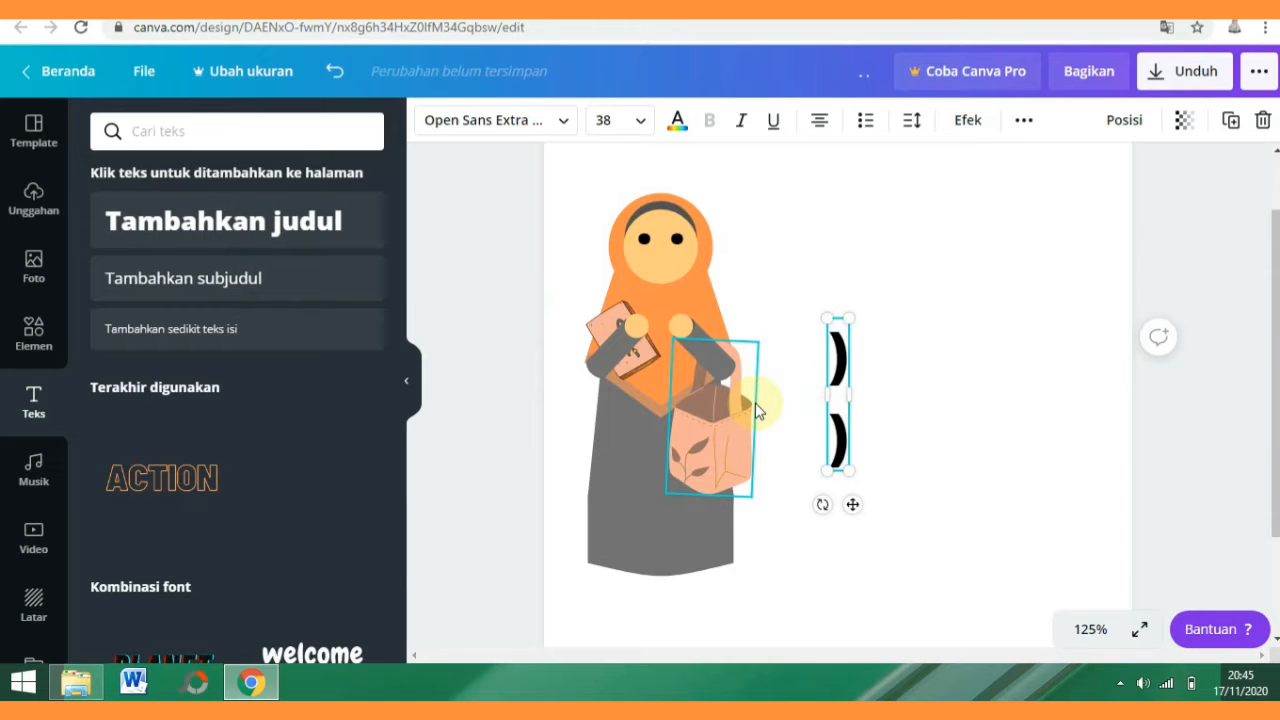
drag(822, 504, 824, 393)
drag(861, 405, 818, 410)
click(330, 71)
click(330, 71)
click(330, 71)
drag(853, 371, 717, 220)
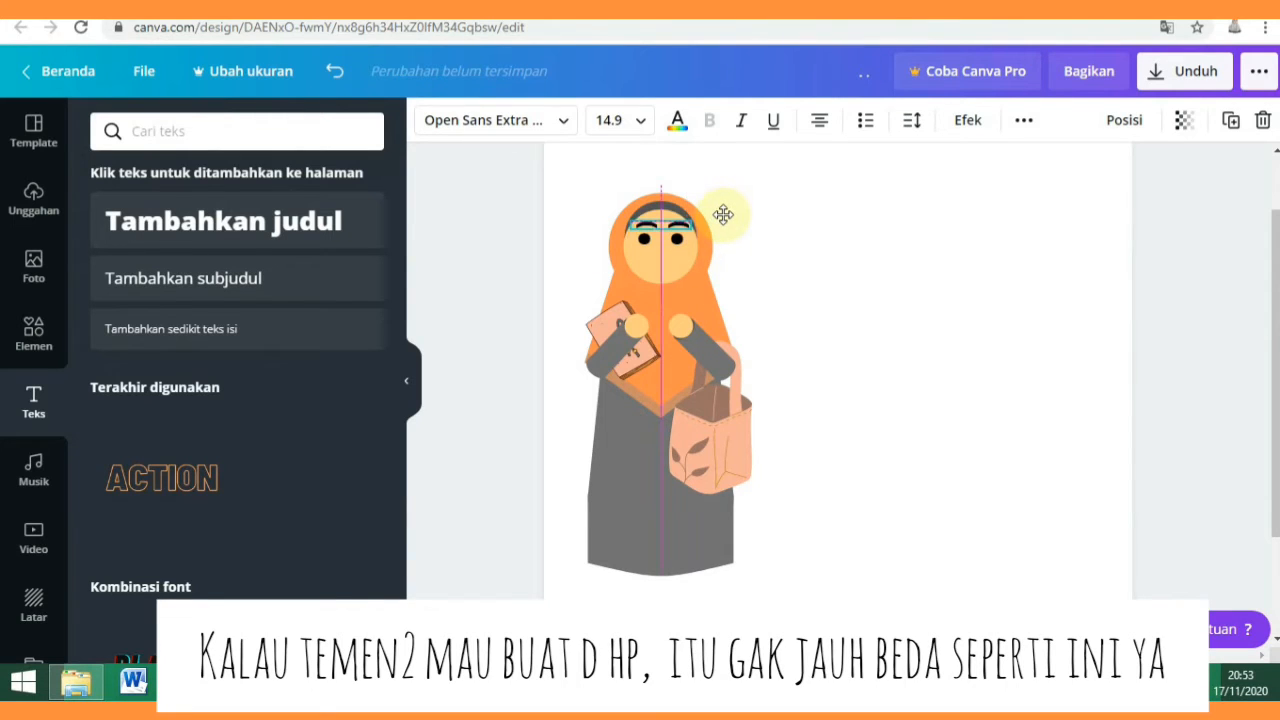
Fine-tune the eyebrows' position so they are centred above the eyes.
click(762, 293)
click(678, 230)
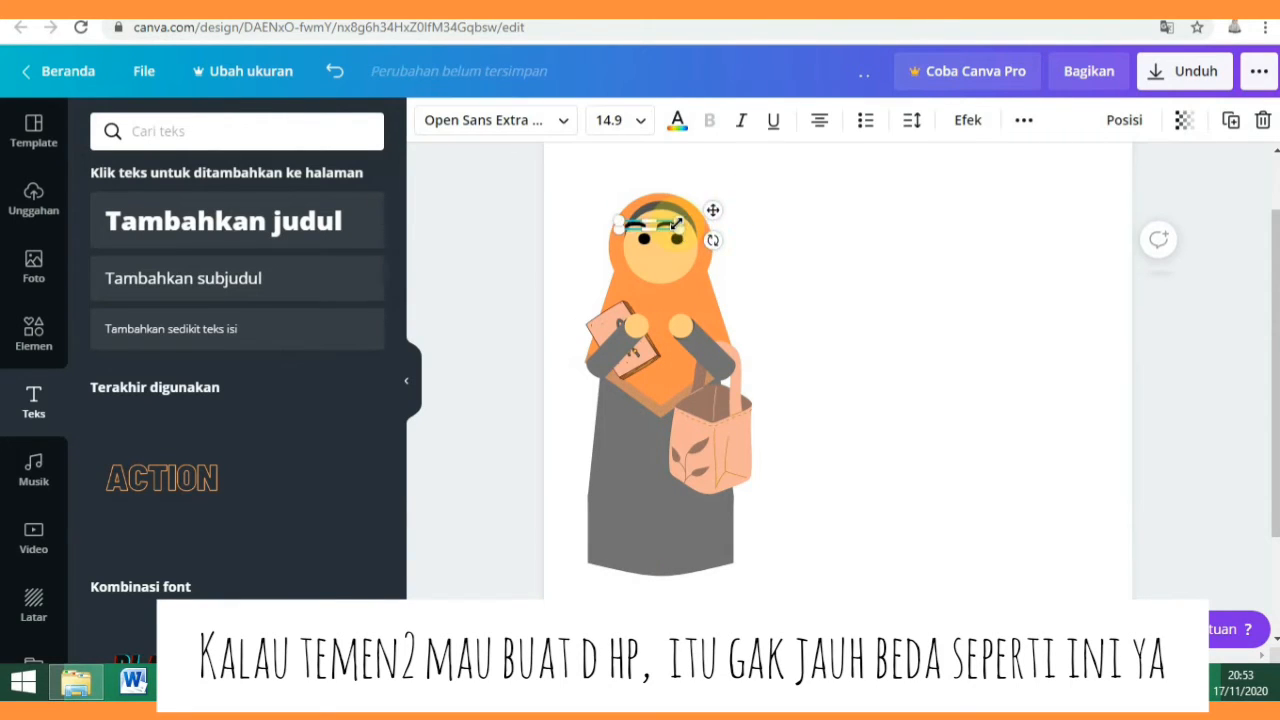
click(772, 292)
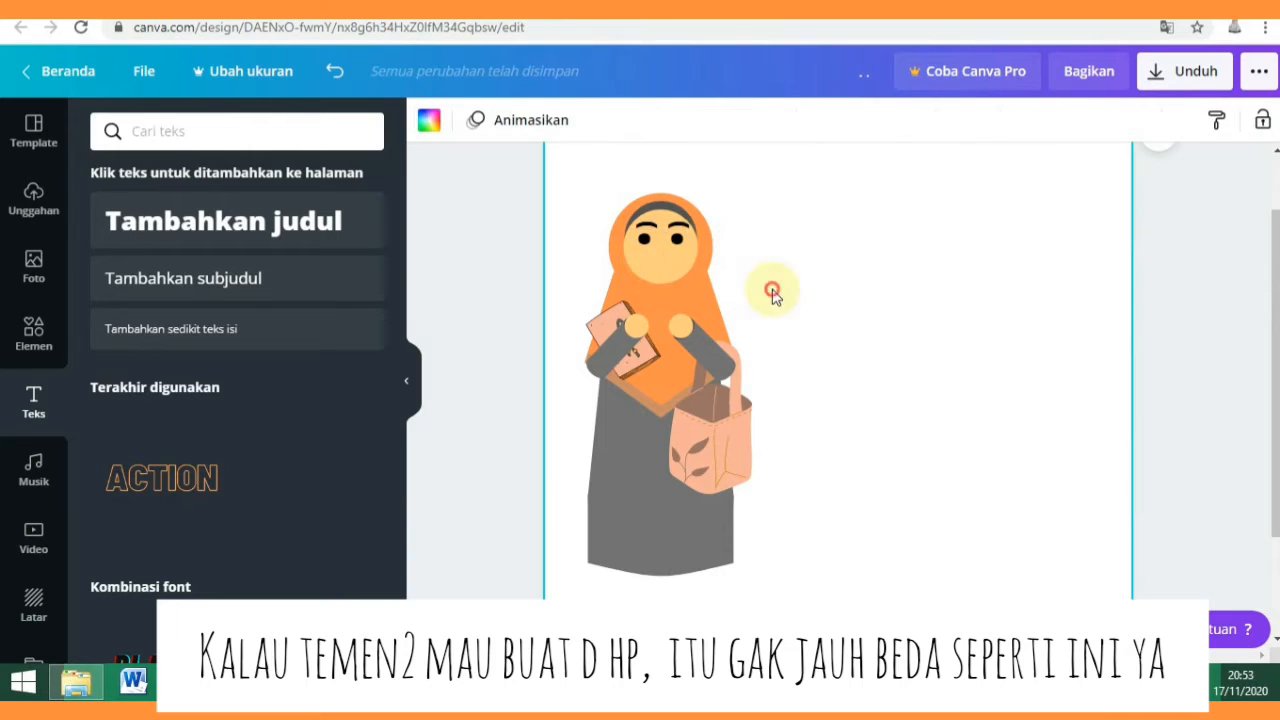
click(666, 233)
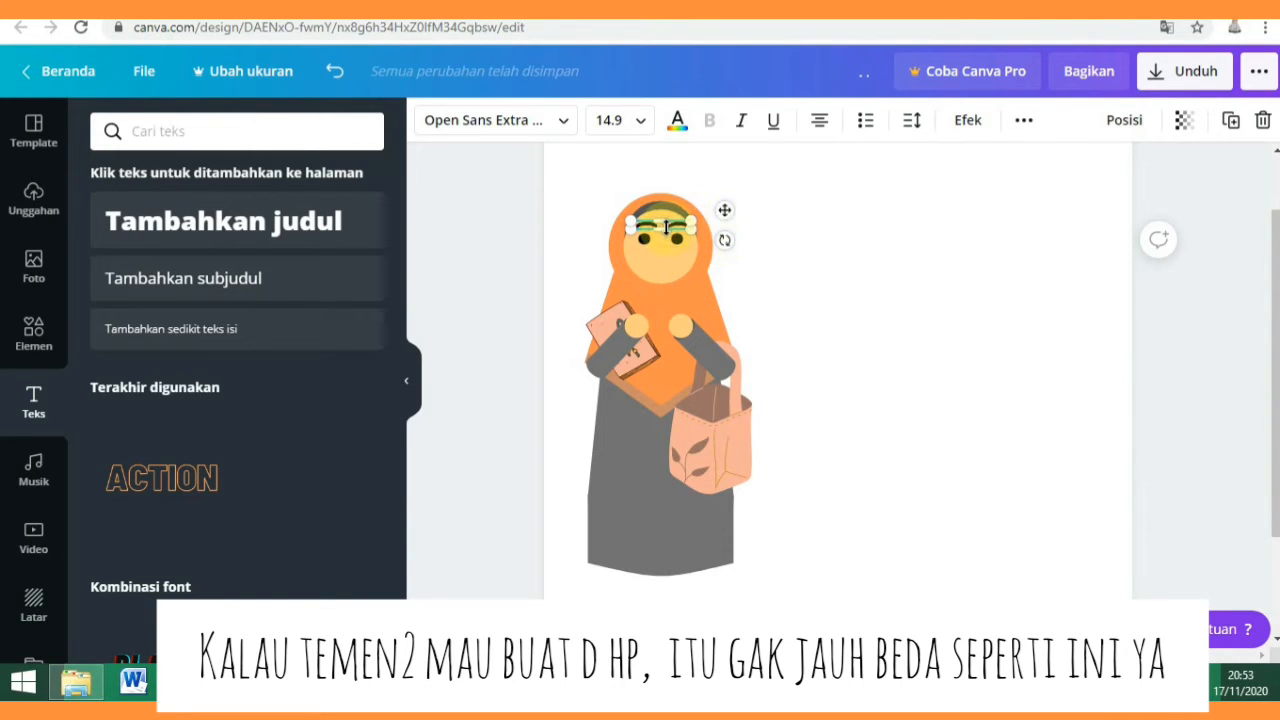
drag(688, 228, 678, 242)
click(781, 287)
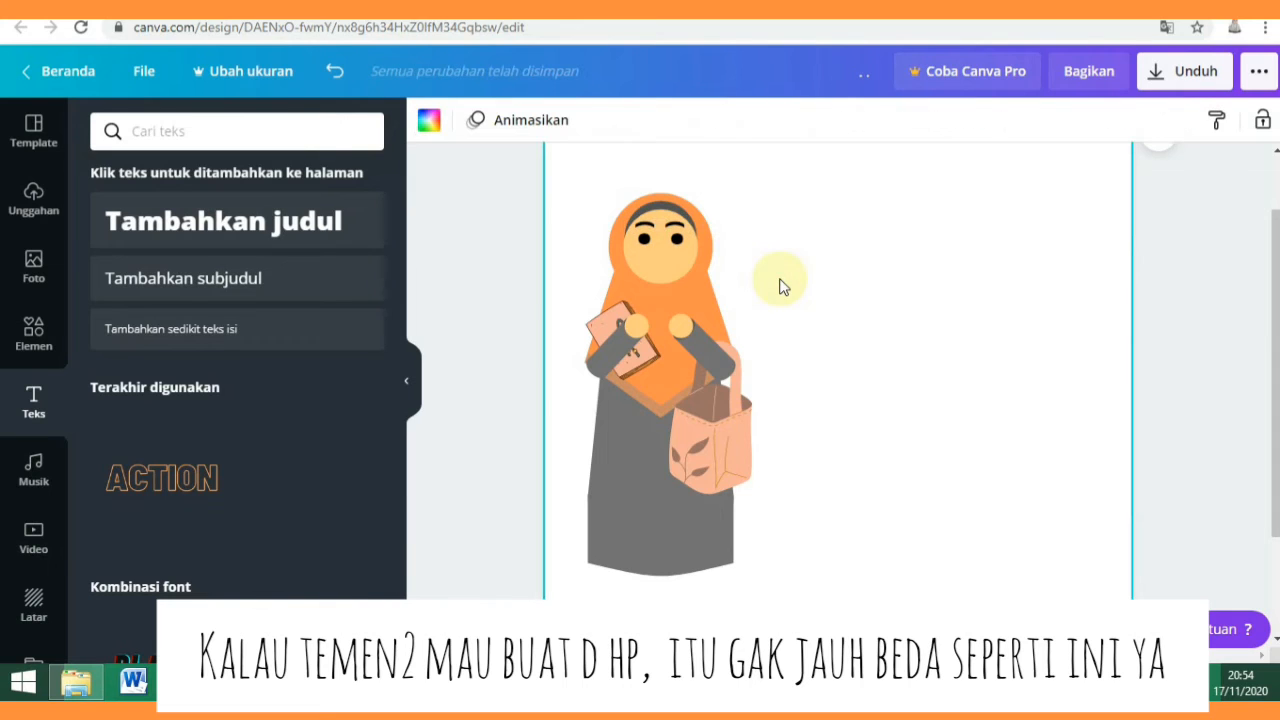
Add a heading text with one closing parenthesis, rotate and shrink it to size 17.7, and place it below the eyes as a smile.
click(200, 222)
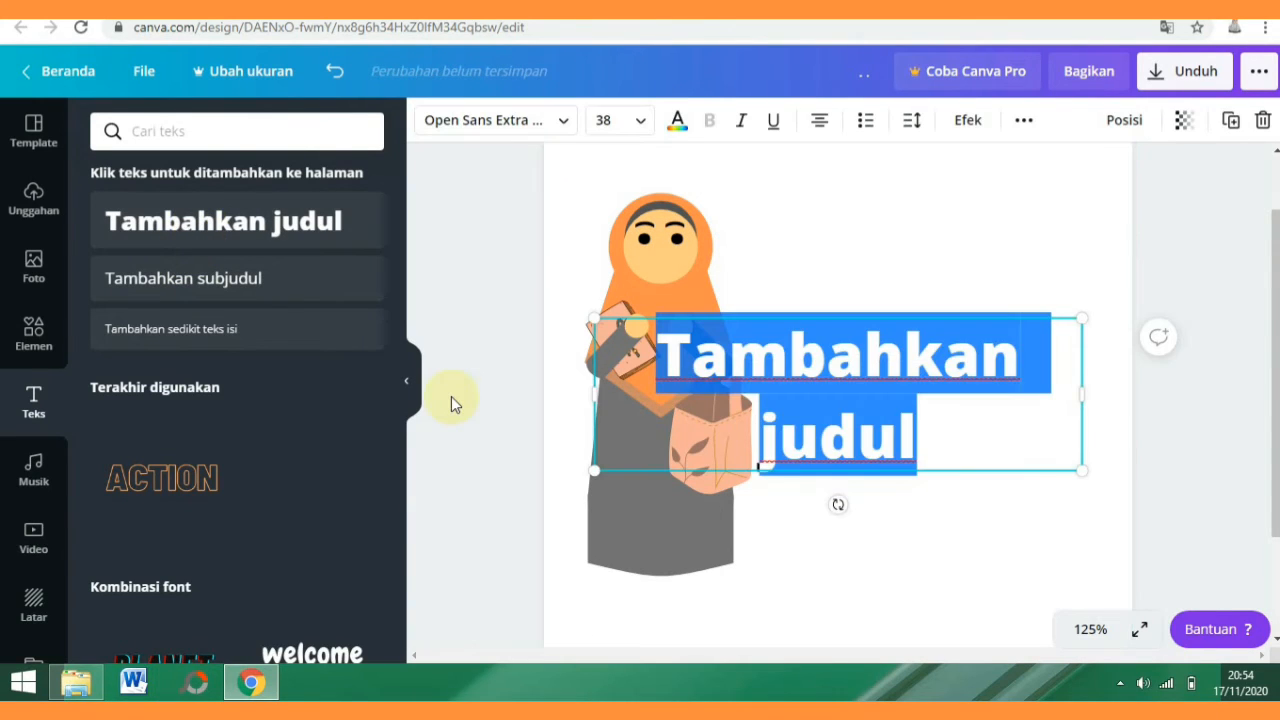
text(0)
drag(825, 423, 769, 346)
drag(873, 362, 851, 357)
drag(773, 368, 609, 285)
drag(692, 273, 675, 241)
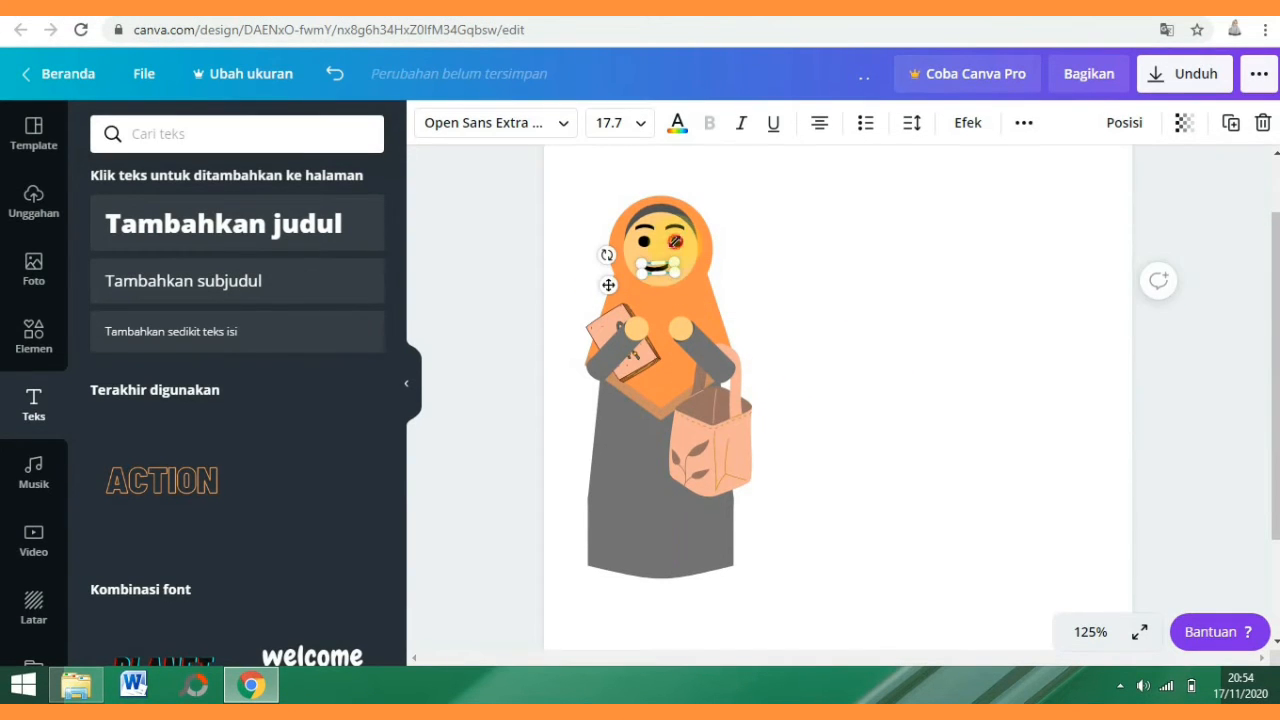
drag(605, 290, 612, 292)
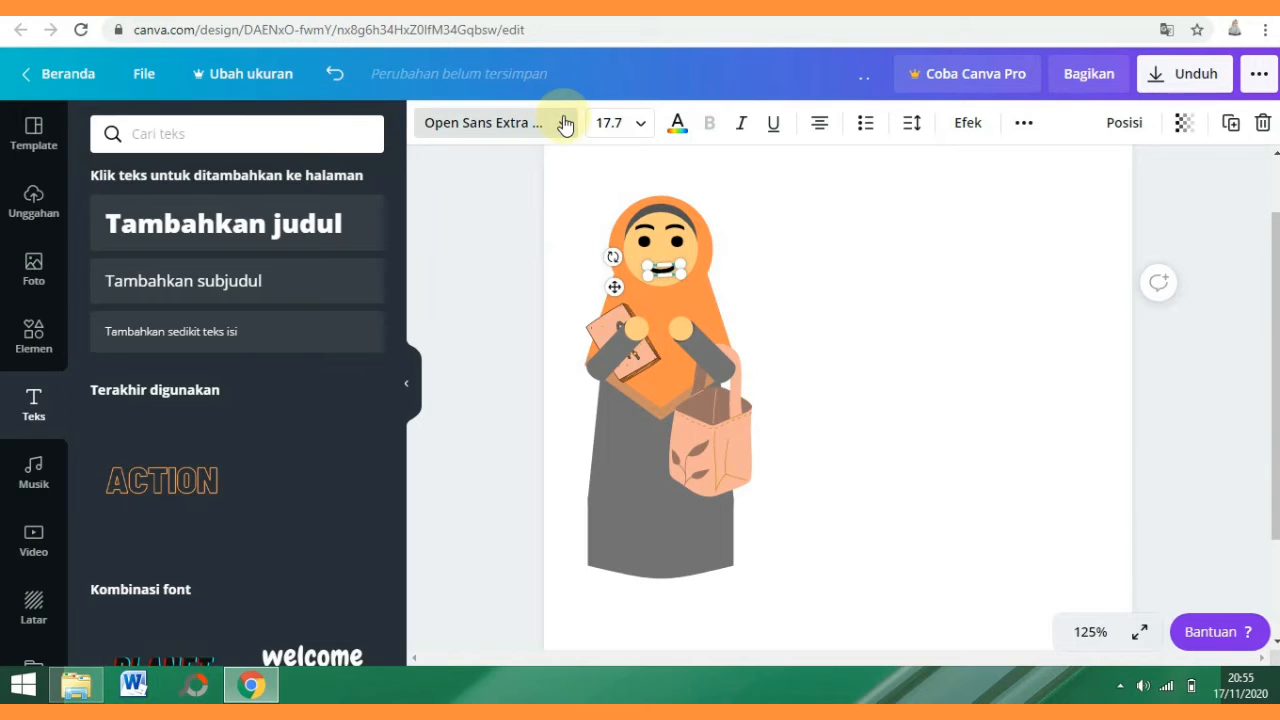
Try the Belleza font on the mouth text and return it to Open Sans Extra Bold.
click(565, 124)
click(138, 370)
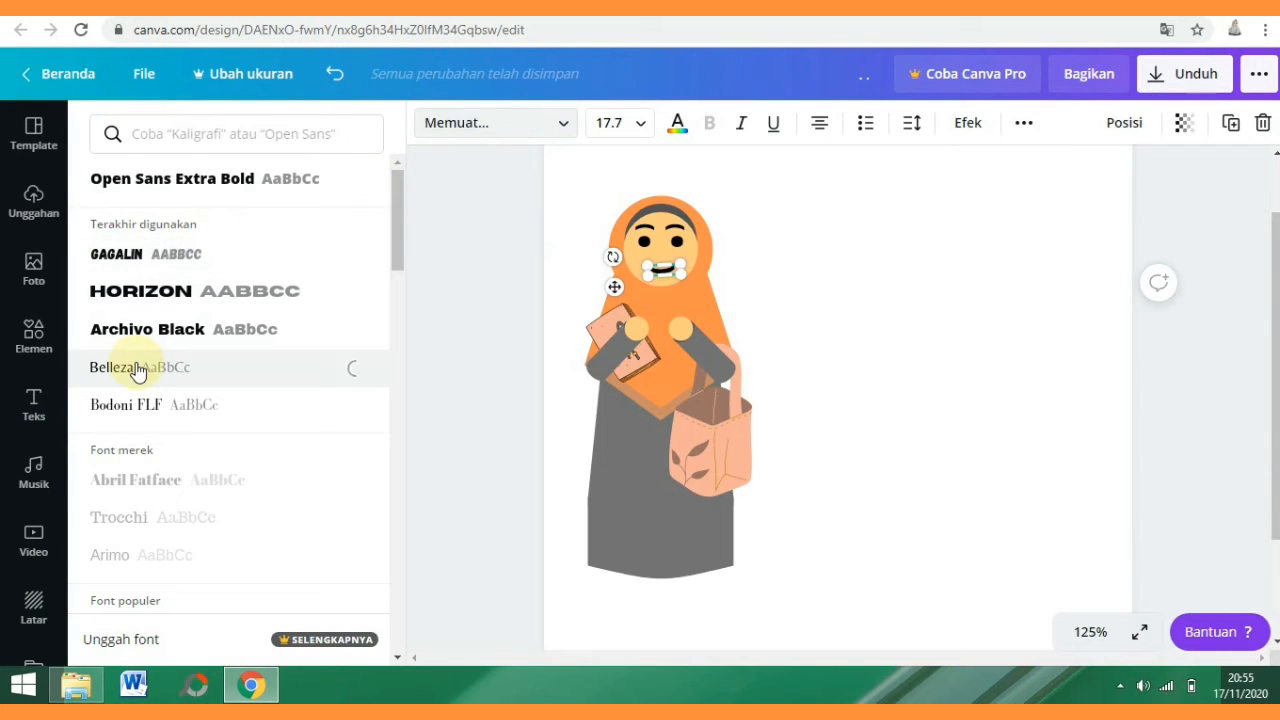
click(206, 178)
Recolour the mouth text to the custom colour #DFA18B.
click(677, 122)
click(112, 221)
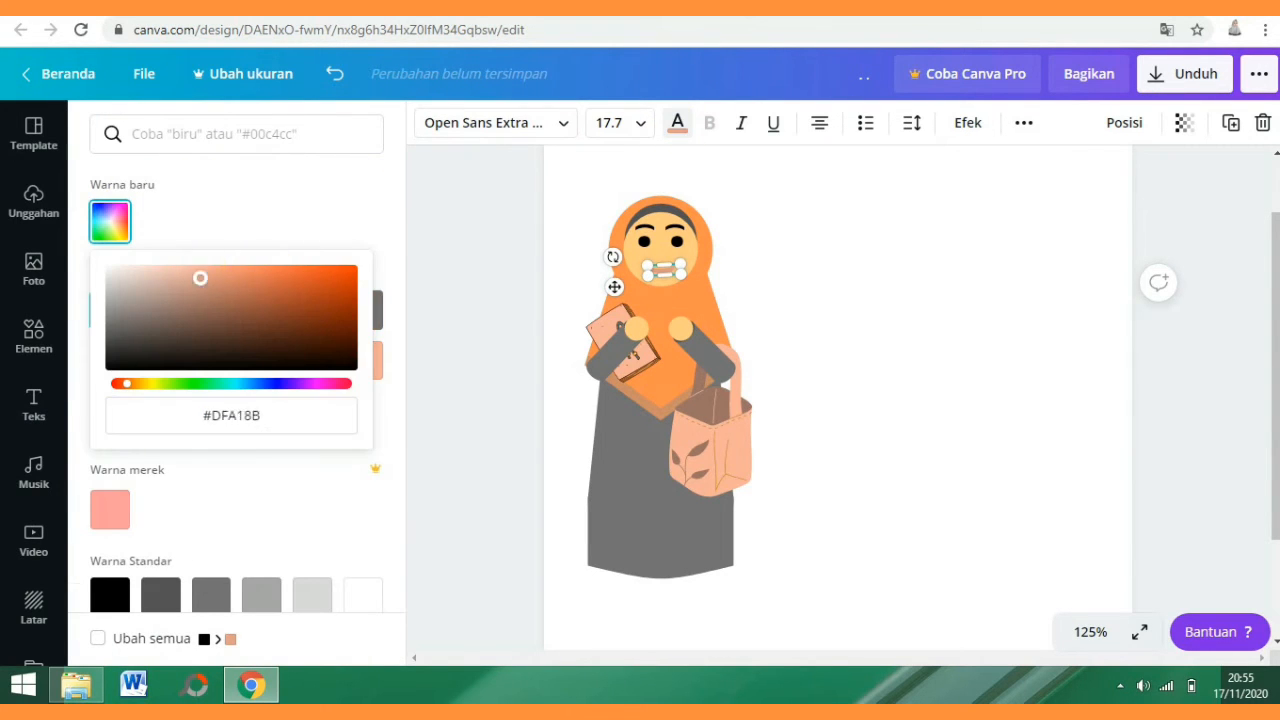
Try the saved brand colour on the mouth text and recolour it to a custom muted pink.
click(115, 510)
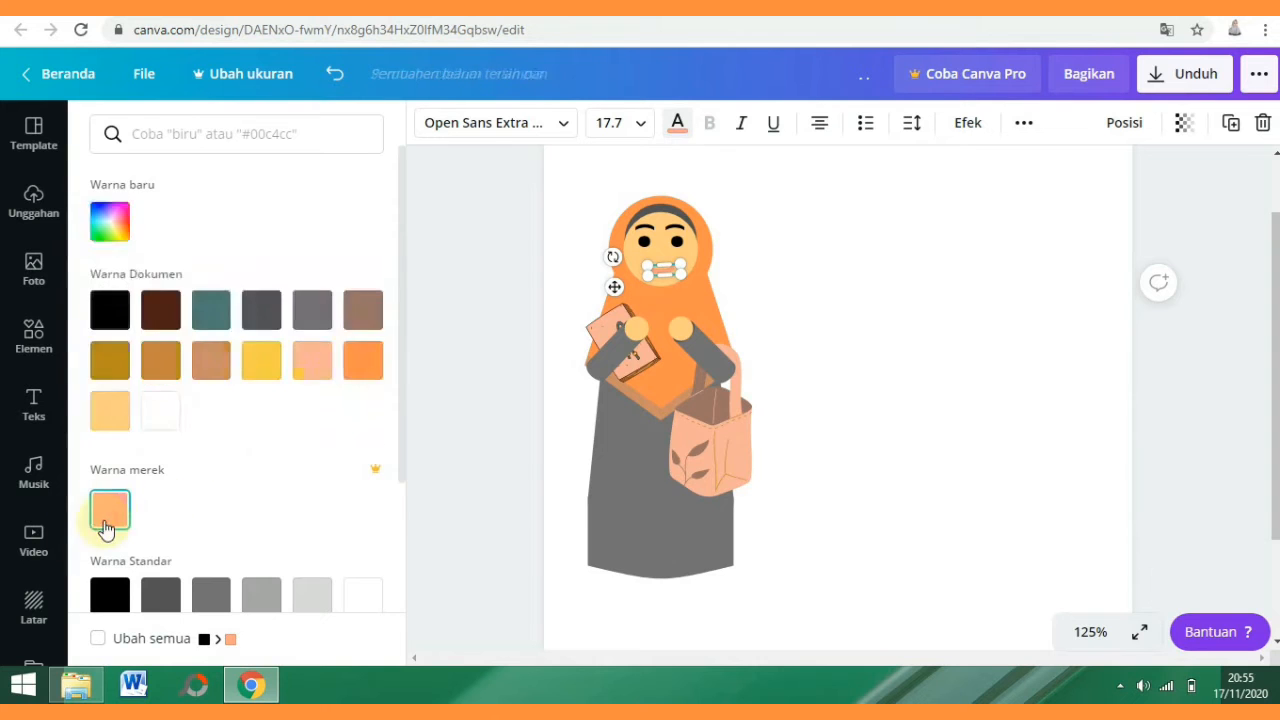
click(110, 222)
click(205, 281)
click(440, 376)
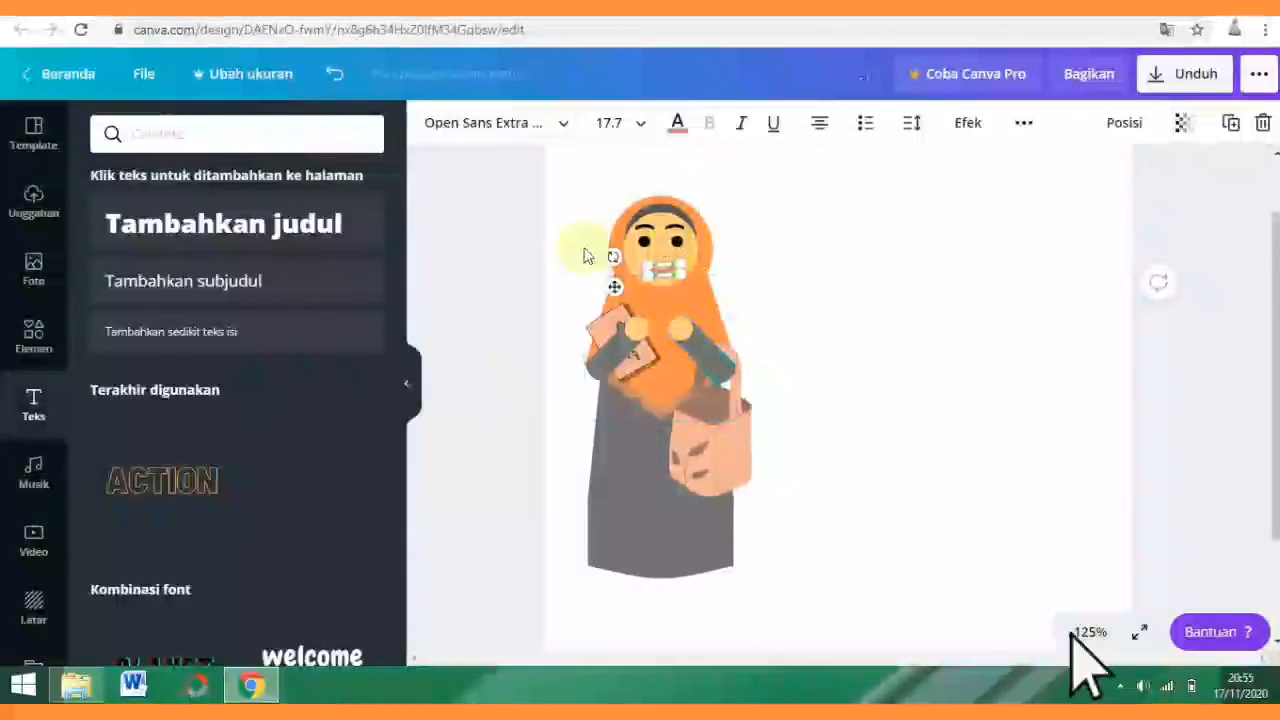
click(587, 256)
Shrink the eyebrow text to size 7.7 to make the eyebrows smaller and thinner.
click(663, 240)
click(672, 228)
drag(720, 206, 721, 217)
click(745, 231)
click(668, 229)
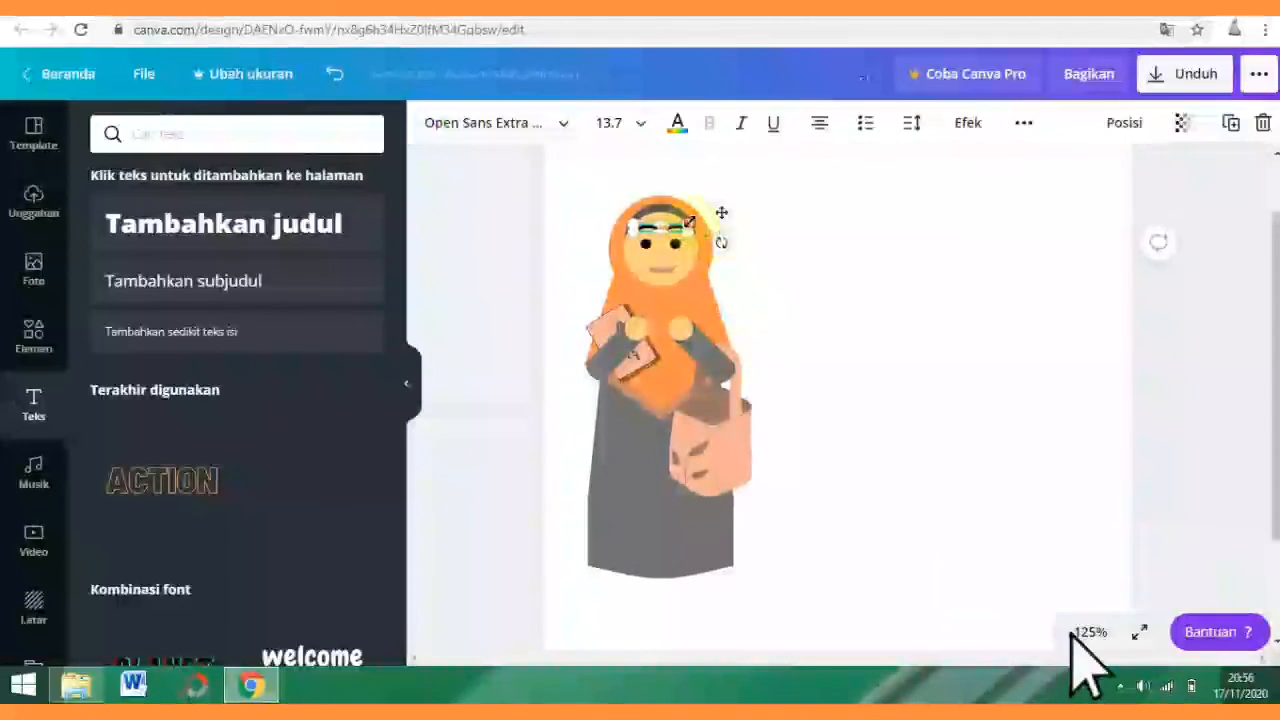
click(658, 220)
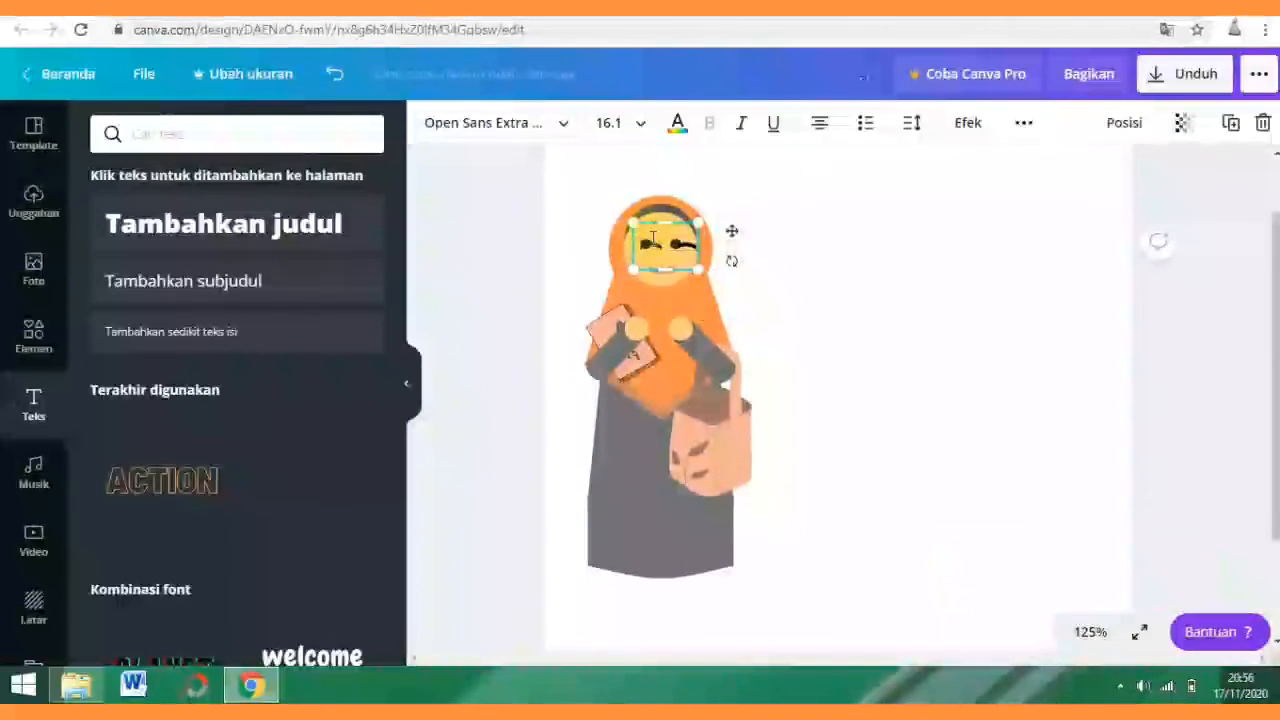
drag(734, 271, 682, 245)
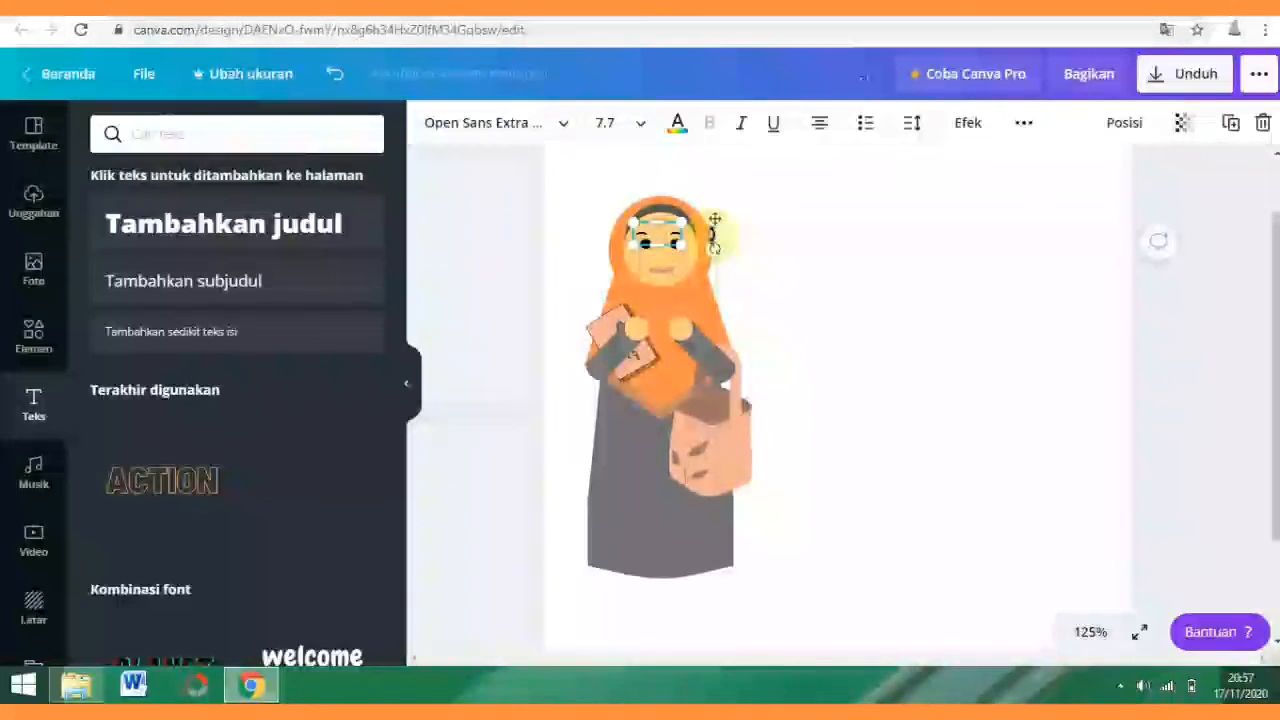
Move the shrunken eyebrows up so they sit just above the eyes.
click(786, 251)
click(718, 223)
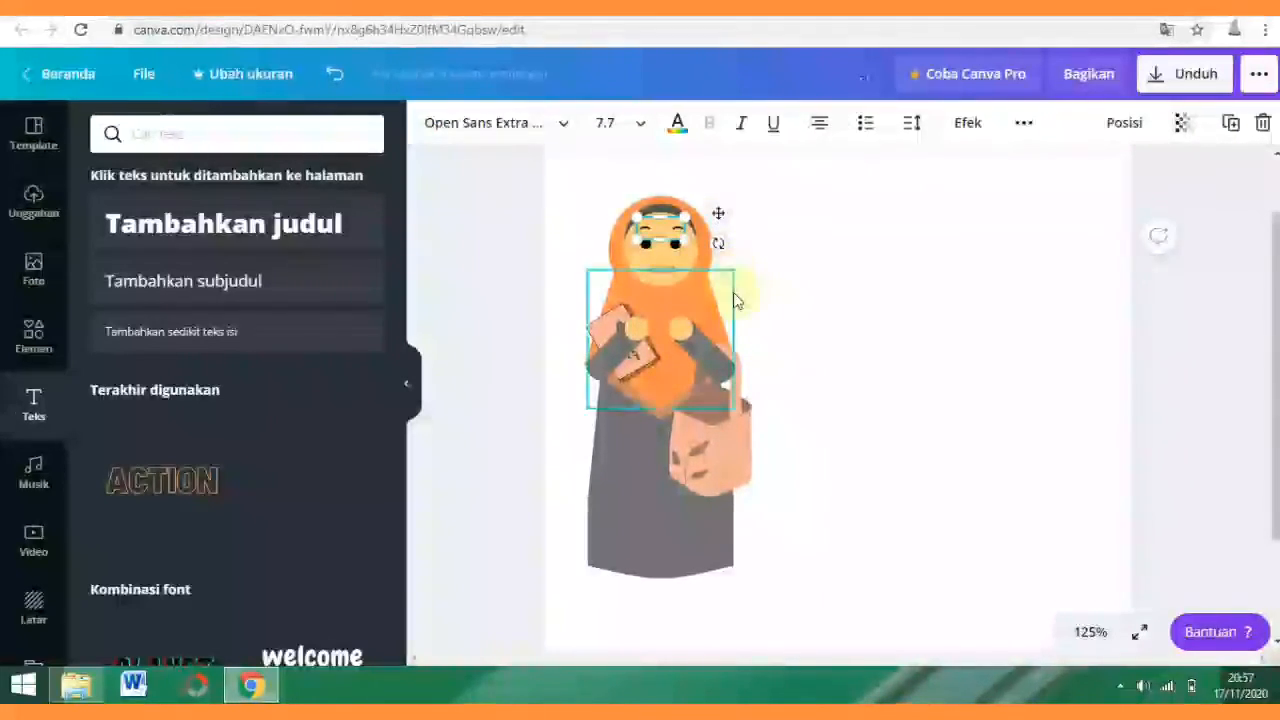
click(743, 200)
Nudge the eyes slightly so they are centred on the face above the mouth.
click(675, 245)
click(655, 256)
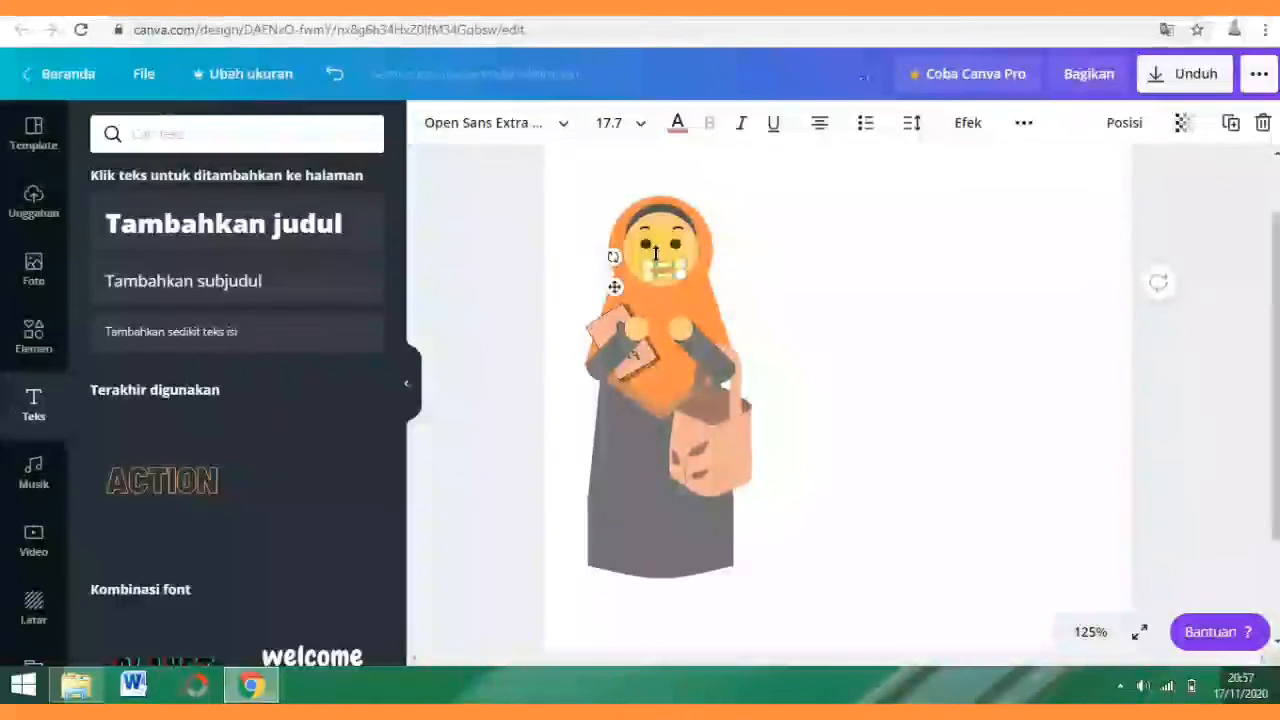
click(453, 242)
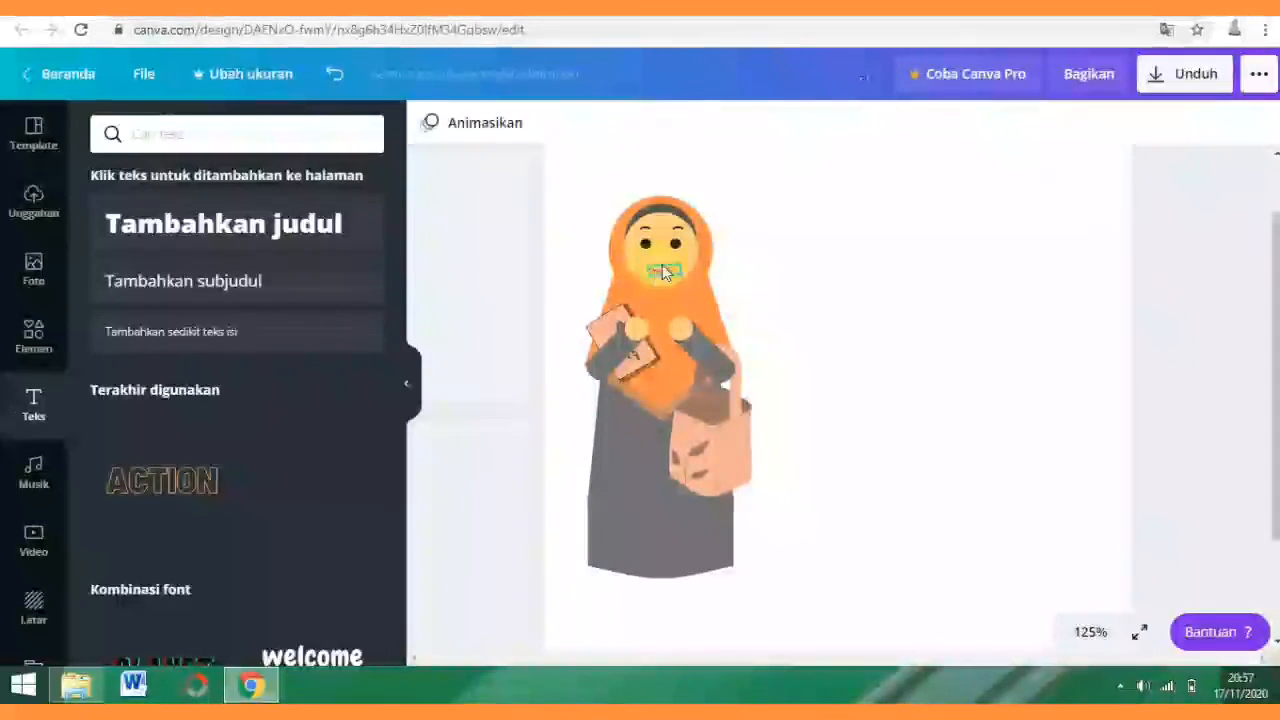
click(664, 254)
drag(674, 302, 677, 287)
click(1174, 346)
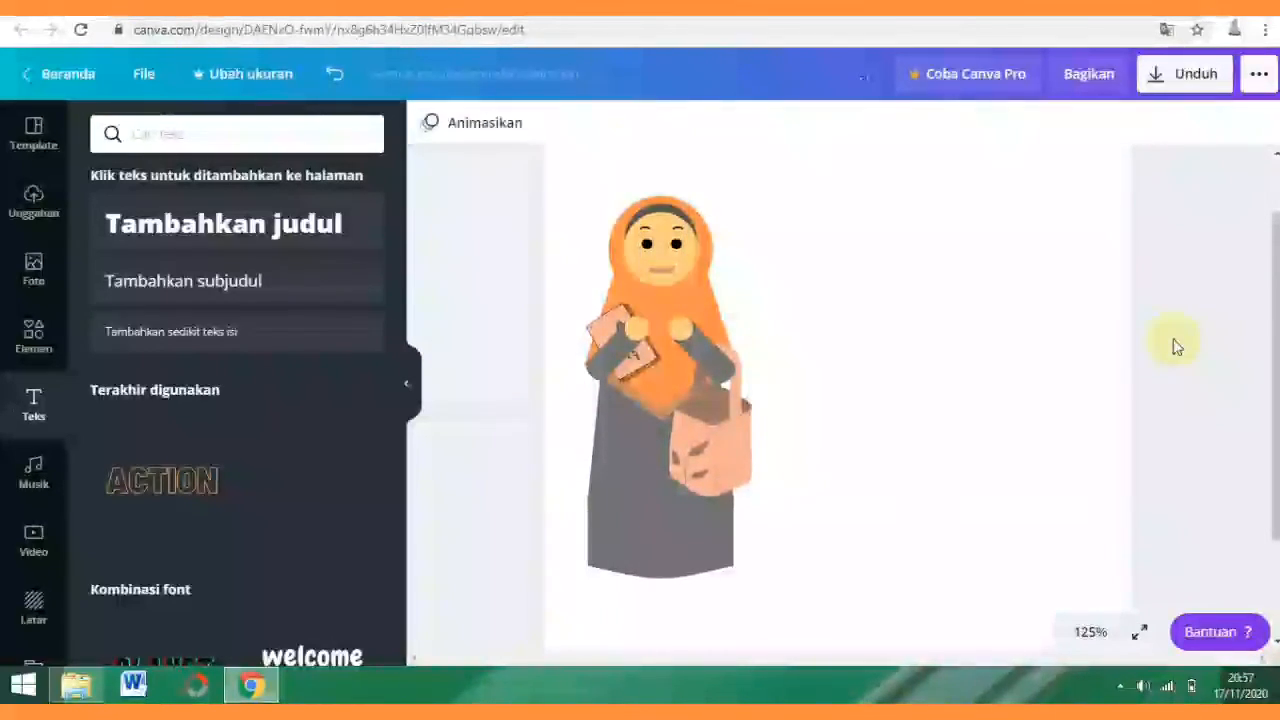
Readjust the eyebrows' placement to line up with the shifted eyes.
click(669, 229)
mouse_move(669, 229)
mouse_down()
mouse_move(737, 245)
mouse_move(681, 240)
mouse_up()
click(1126, 342)
click(676, 232)
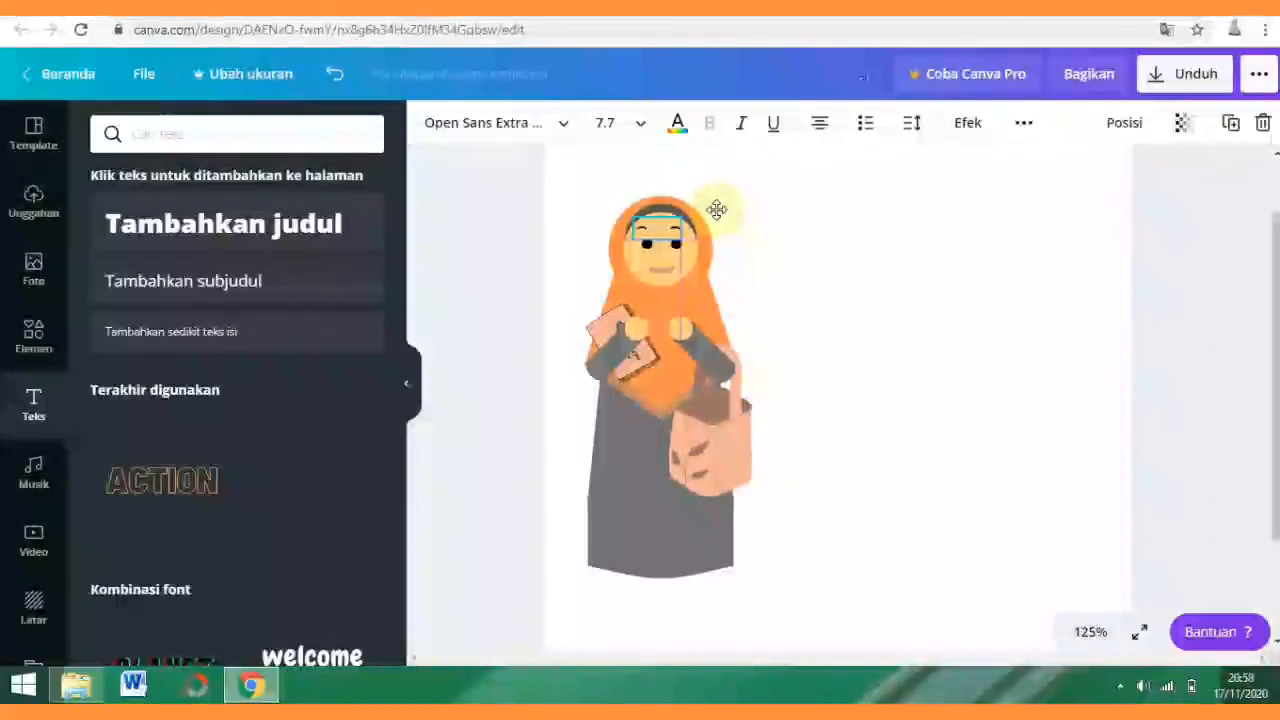
click(845, 350)
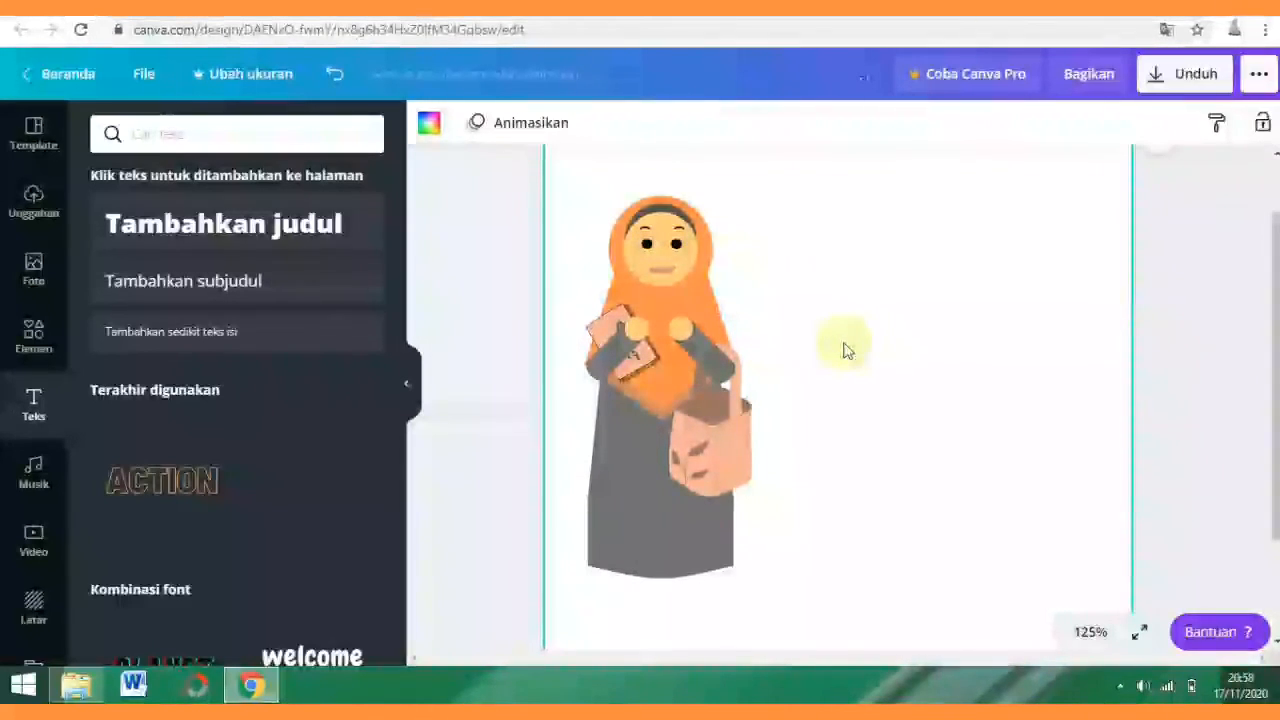
Duplicate the eye dots and place the copy, spread wider apart, over the cheeks as blush.
click(233, 233)
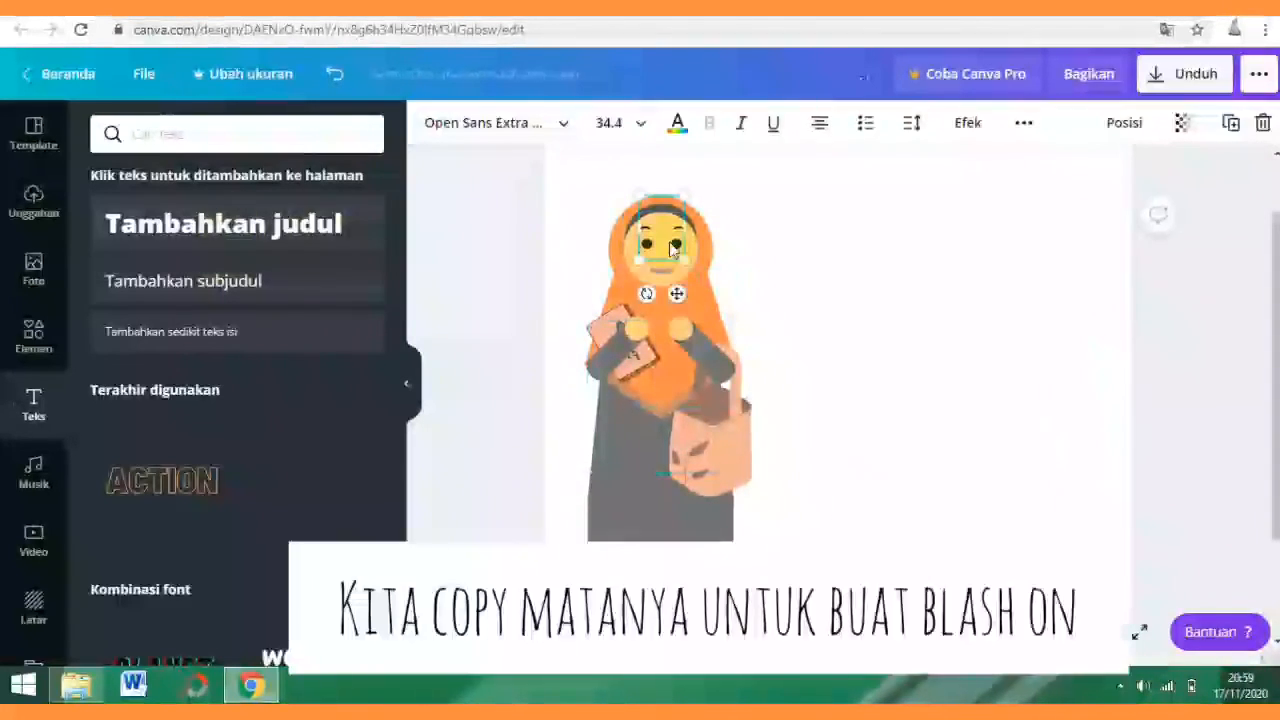
key(ctrl+c)
key(ctrl+v)
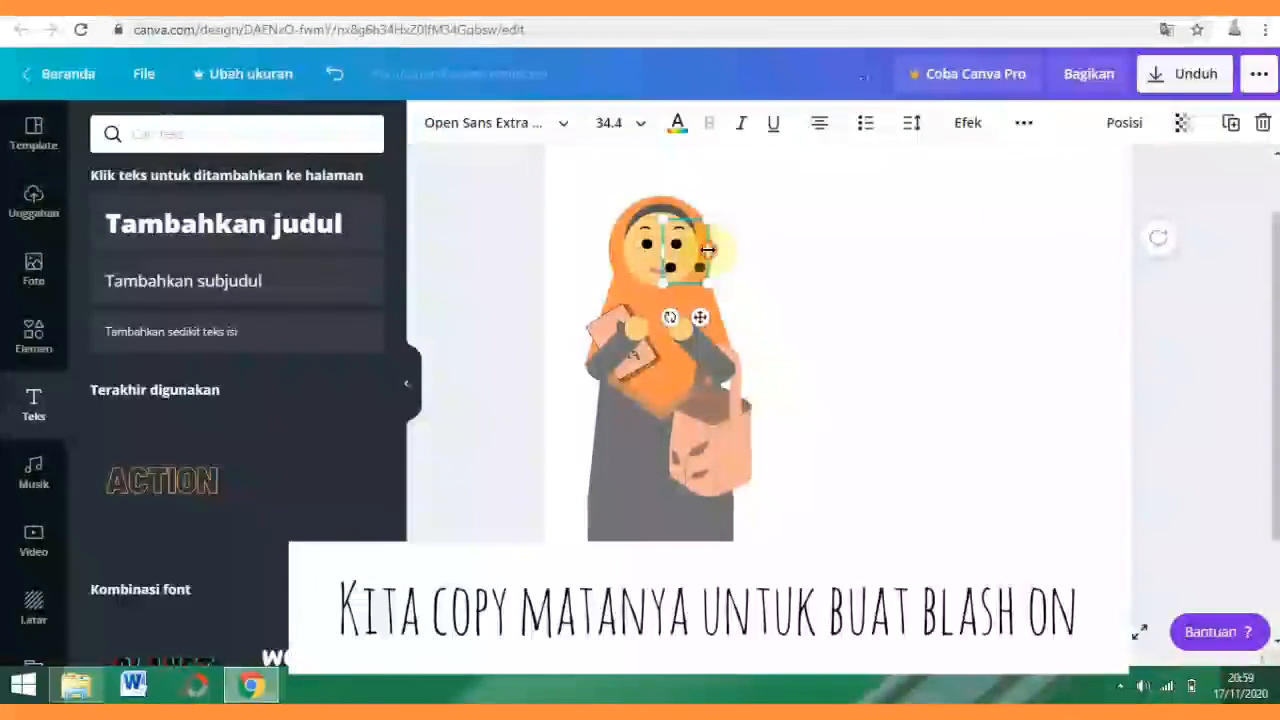
click(717, 265)
drag(718, 300, 657, 255)
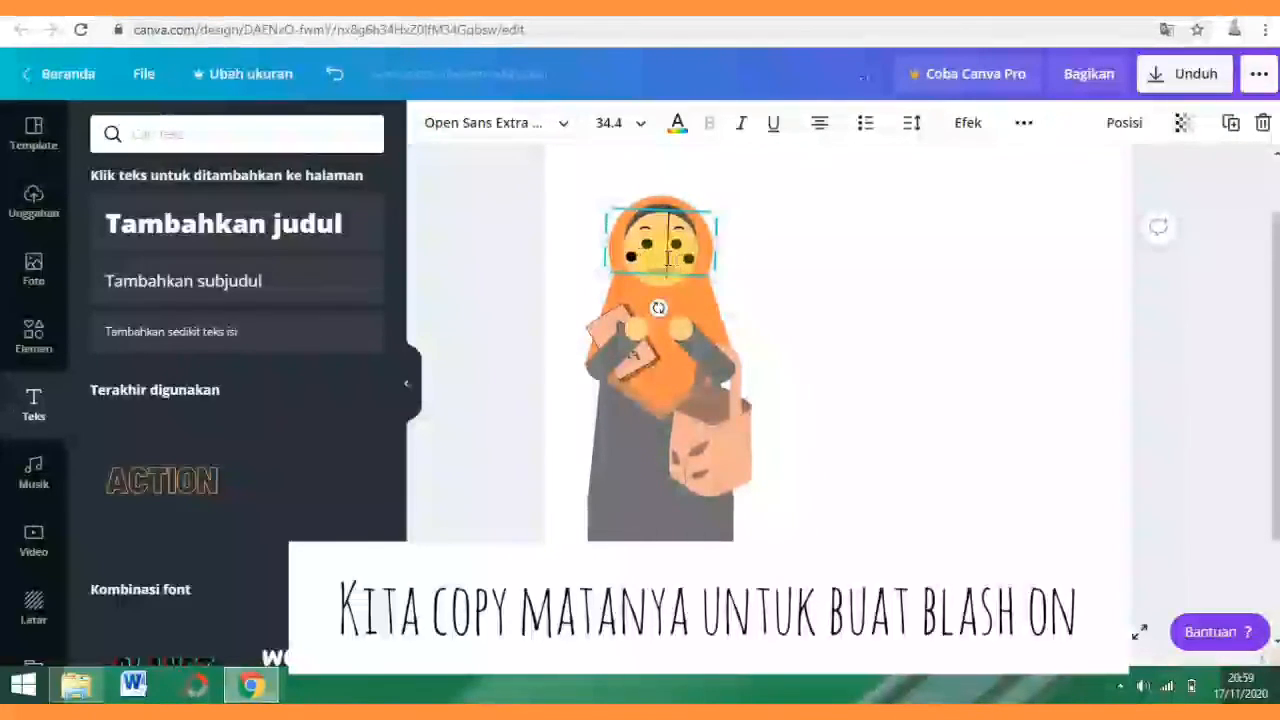
Recolour the blush dots to the document's peach colour and lower their opacity to 66.
click(677, 122)
click(363, 360)
click(1182, 122)
drag(1138, 172, 1089, 172)
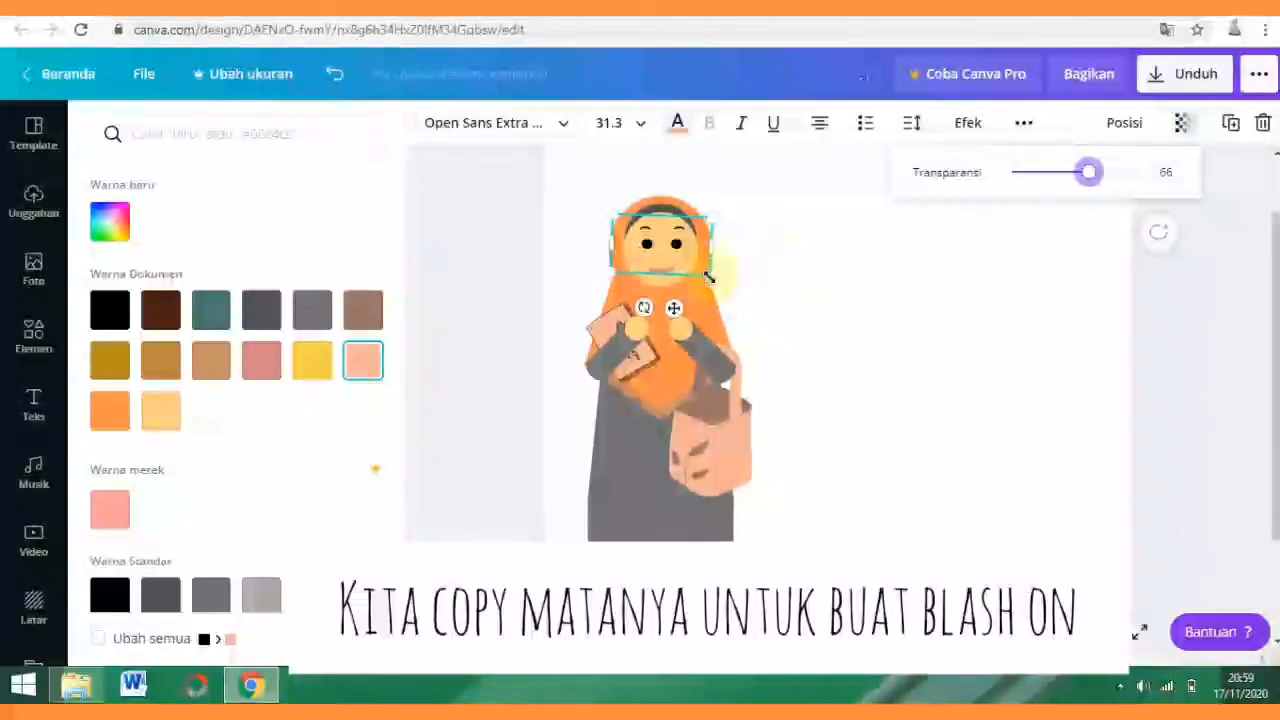
Resize the blush text to 28.6 so its dots fit on the cheeks inside the face.
mouse_move(707, 276)
mouse_down()
mouse_move(723, 277)
mouse_move(705, 270)
mouse_up()
click(606, 122)
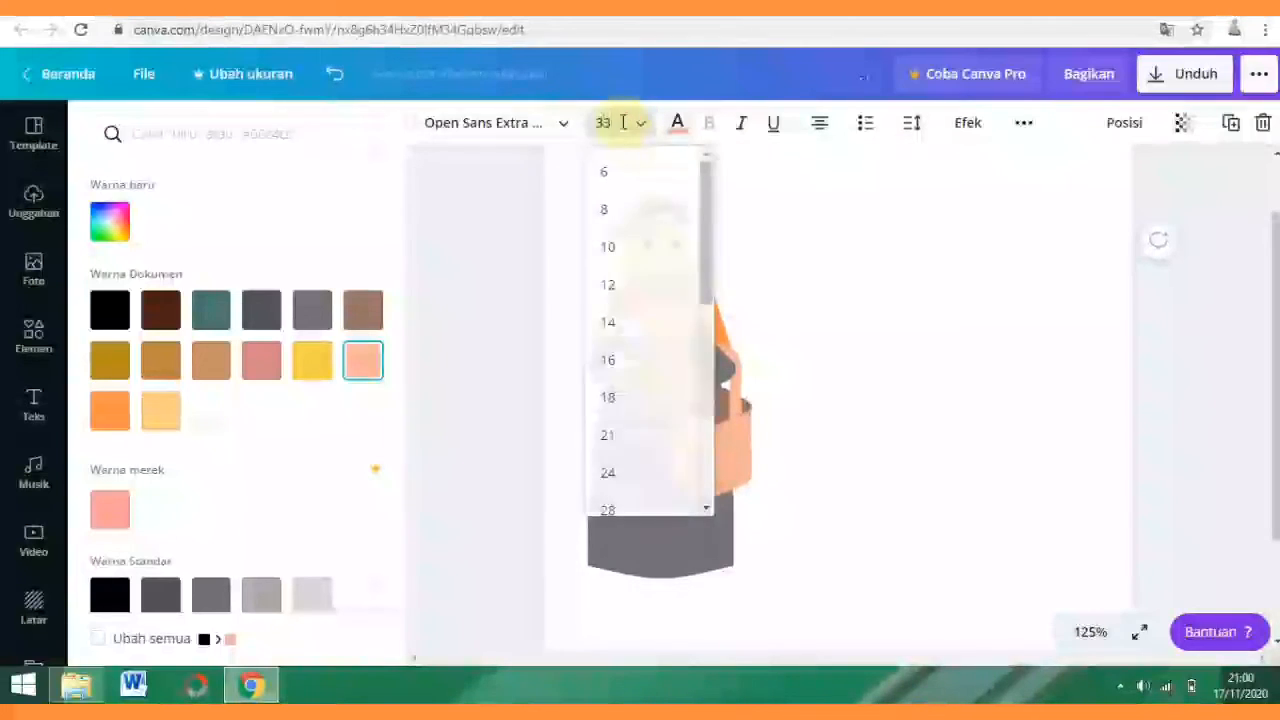
text(33)
key(Return)
click(826, 309)
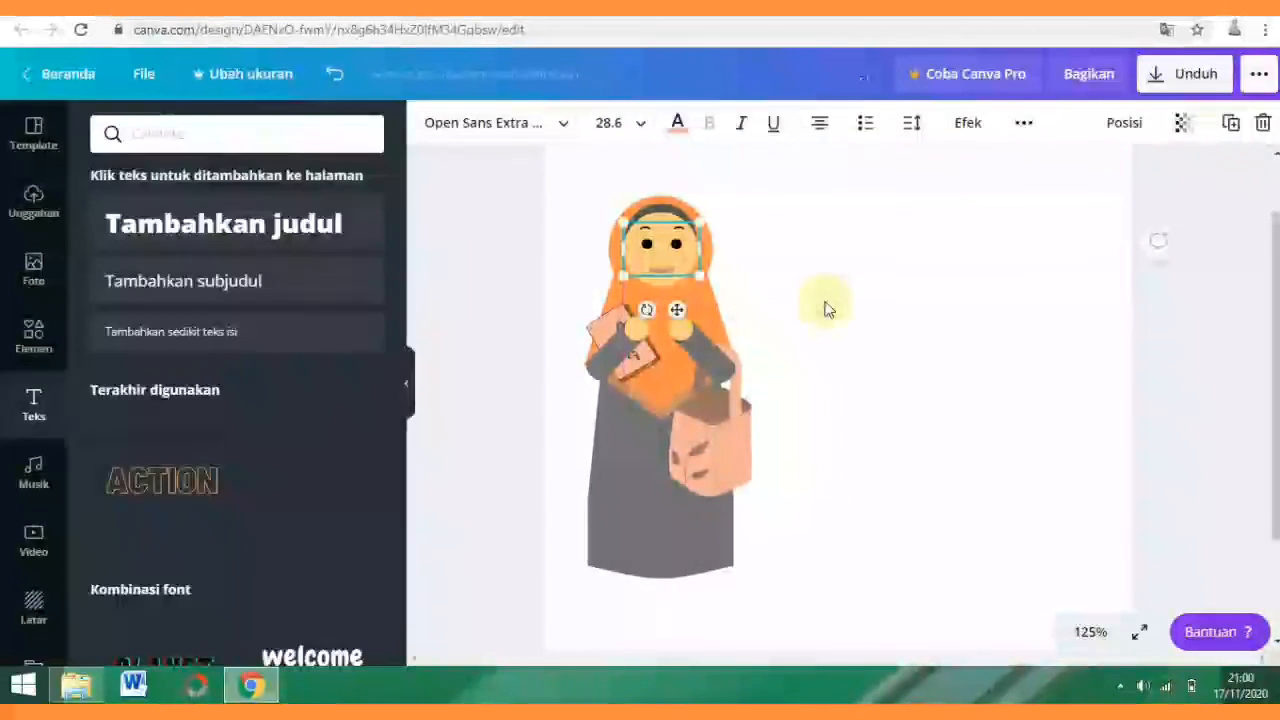
Replace the previous element search with a search for "rumput".
drag(1275, 380, 1275, 436)
click(35, 340)
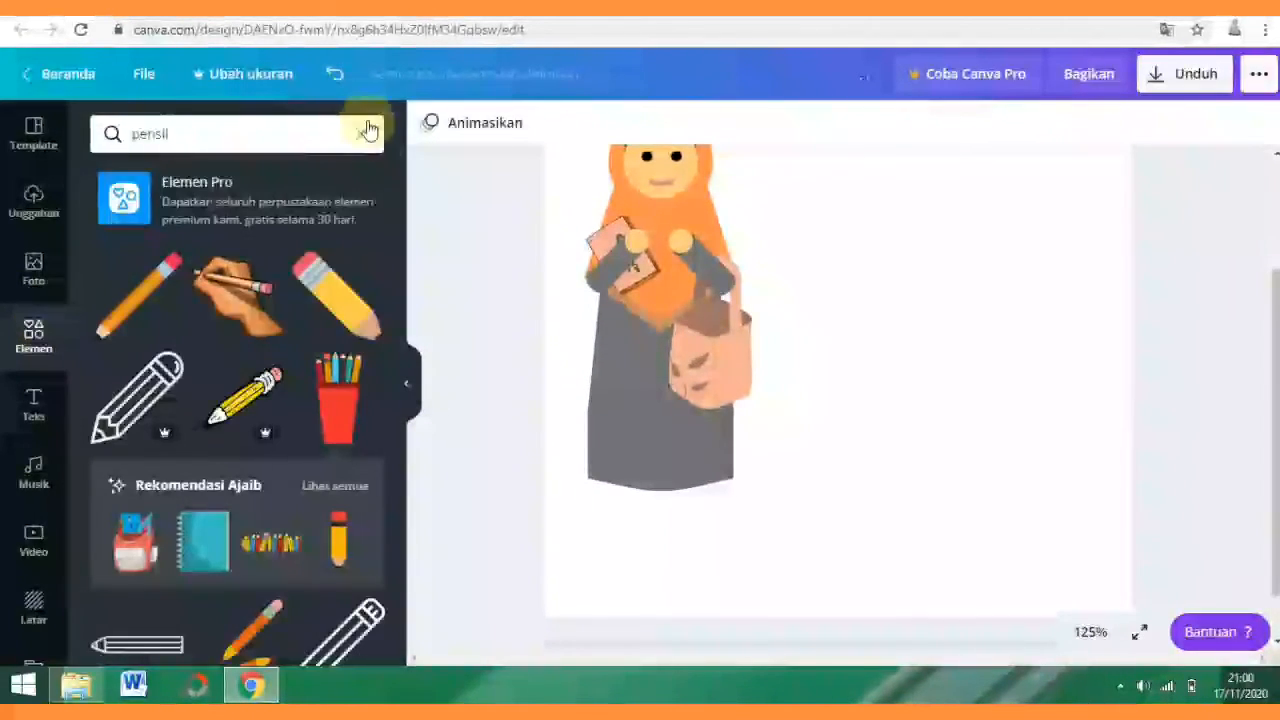
click(361, 133)
text(rumput)
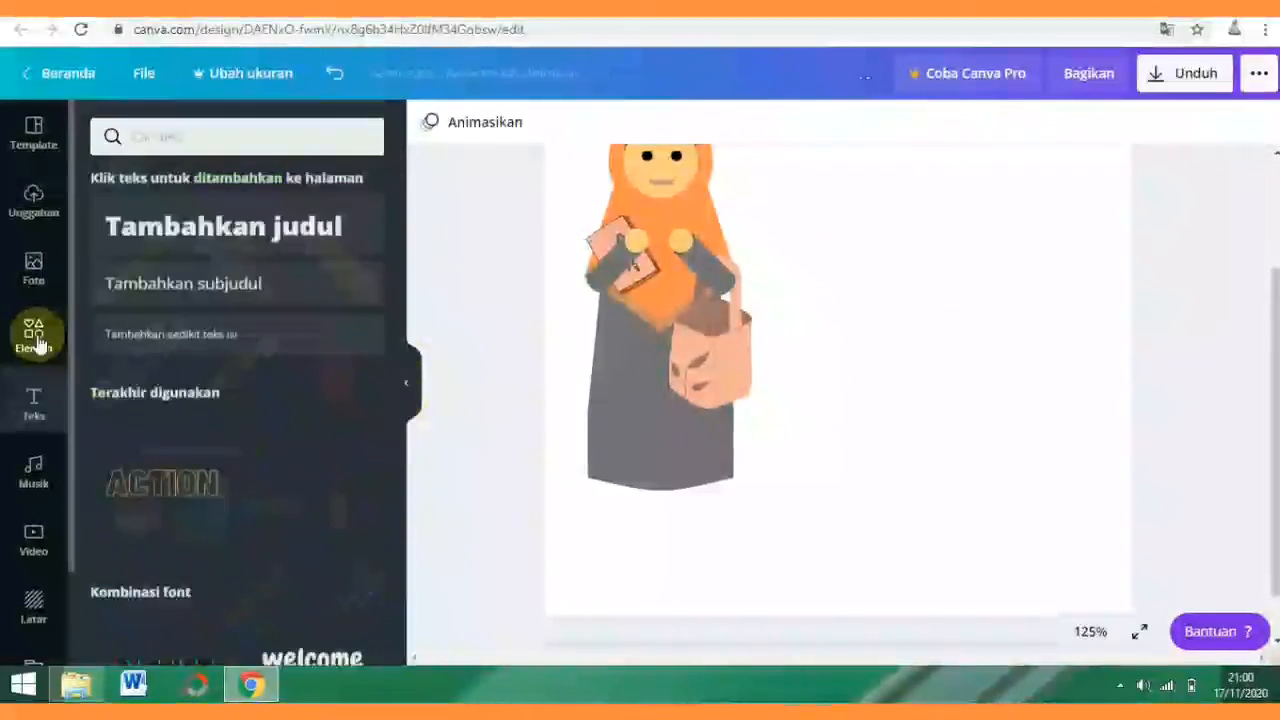
click(33, 335)
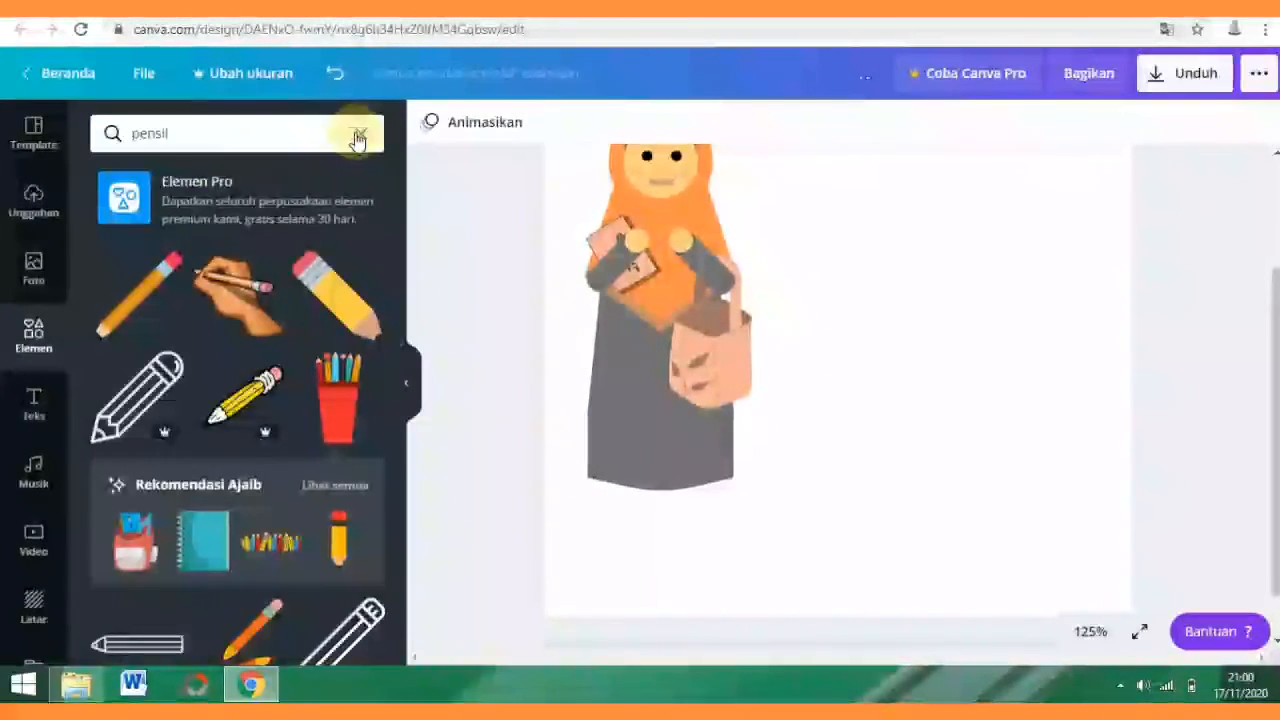
click(361, 133)
text(rumput)
key(Return)
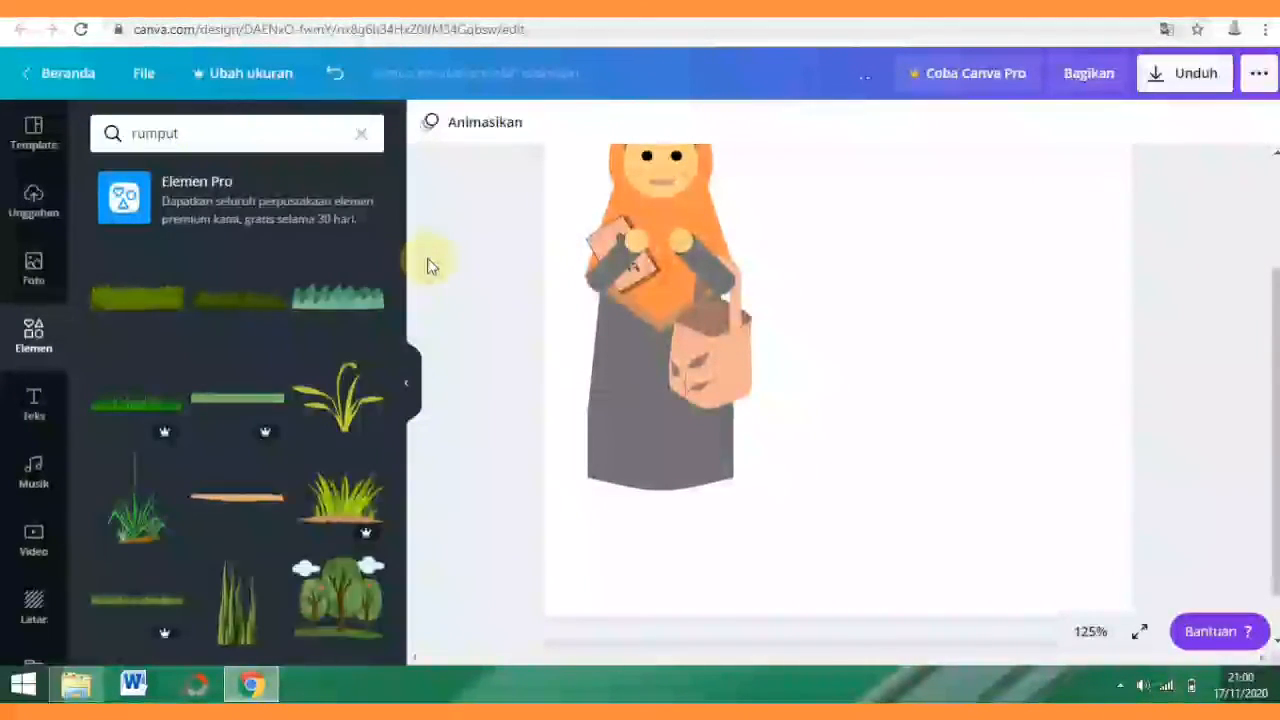
Try a white grass element at the foot of the skirt and delete it.
scroll(407, 365, down, 10)
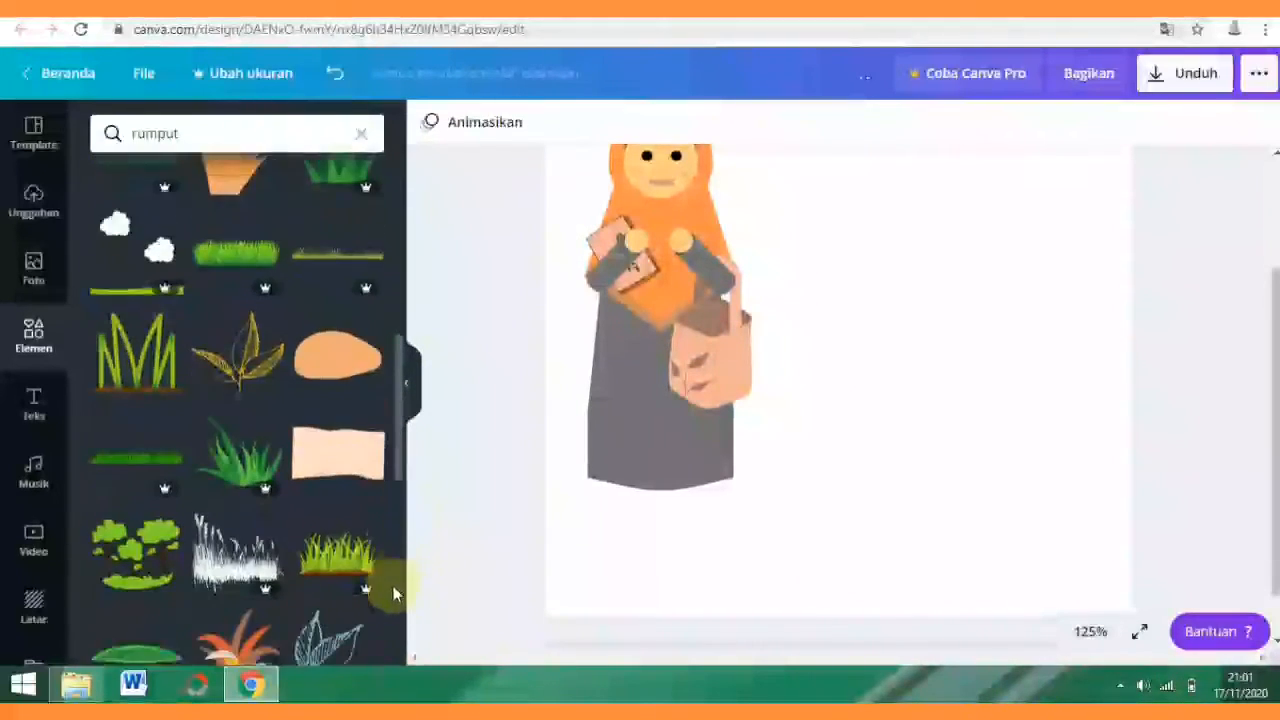
click(236, 540)
drag(846, 380, 598, 528)
key(Delete)
Add the free green grass strip and scale and place it across the hem of the skirt at the page's left edge.
scroll(408, 428, down, 10)
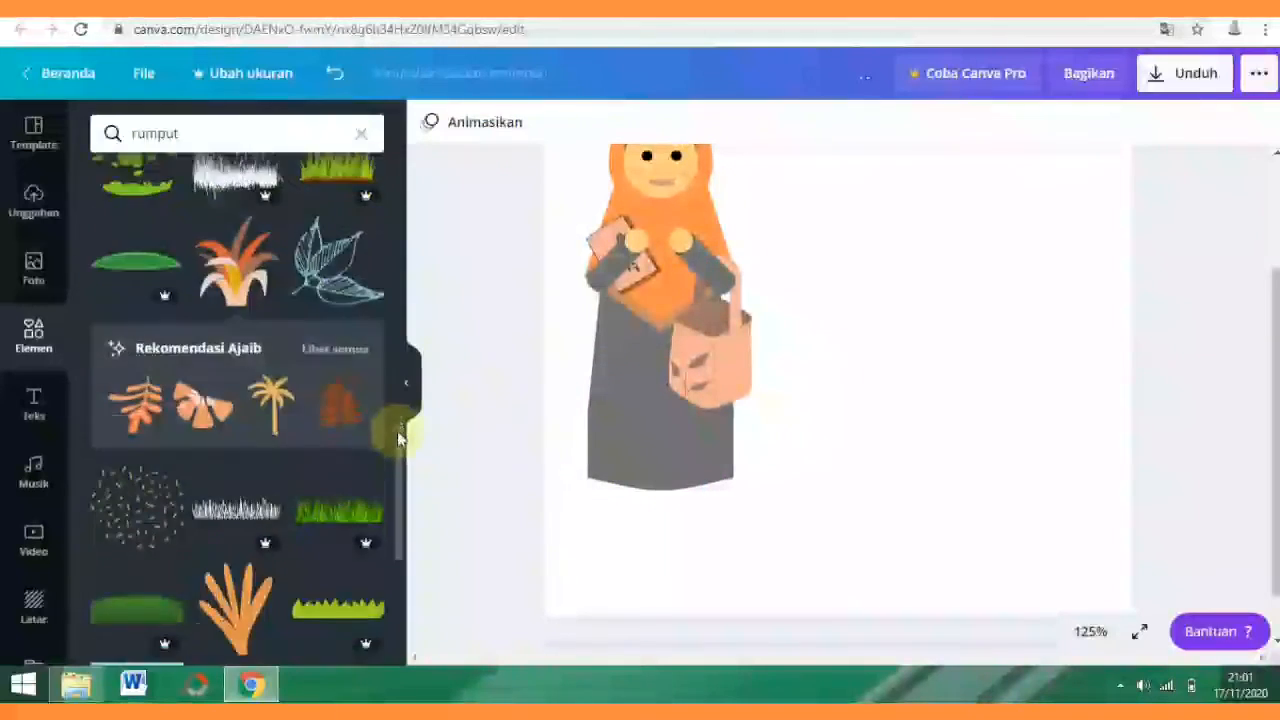
drag(398, 596, 391, 207)
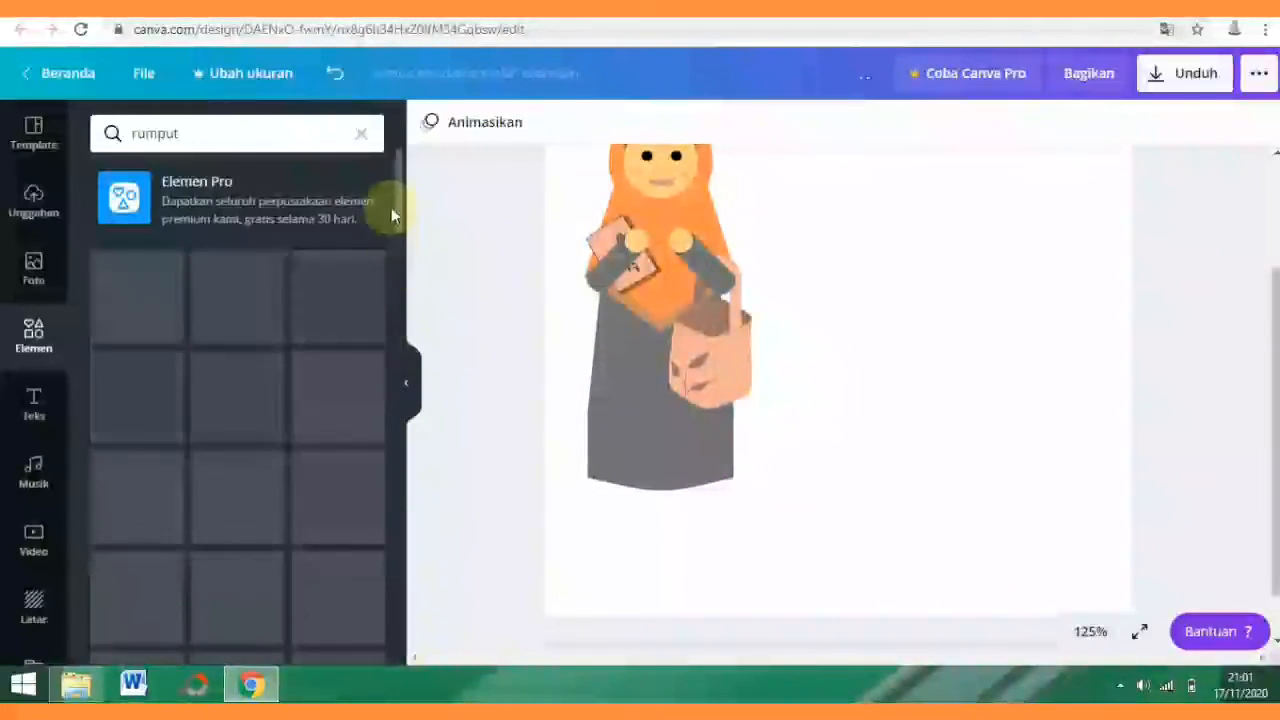
click(137, 297)
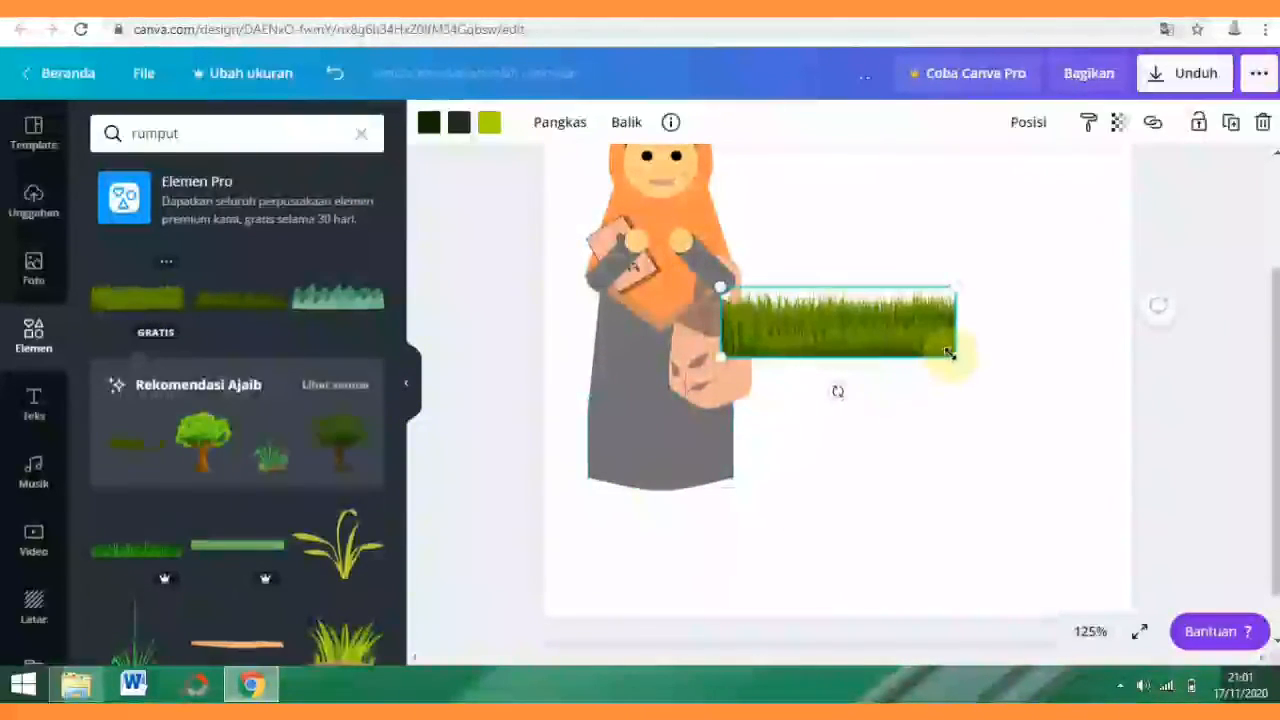
drag(736, 524, 685, 541)
drag(764, 568, 967, 553)
drag(878, 576, 854, 514)
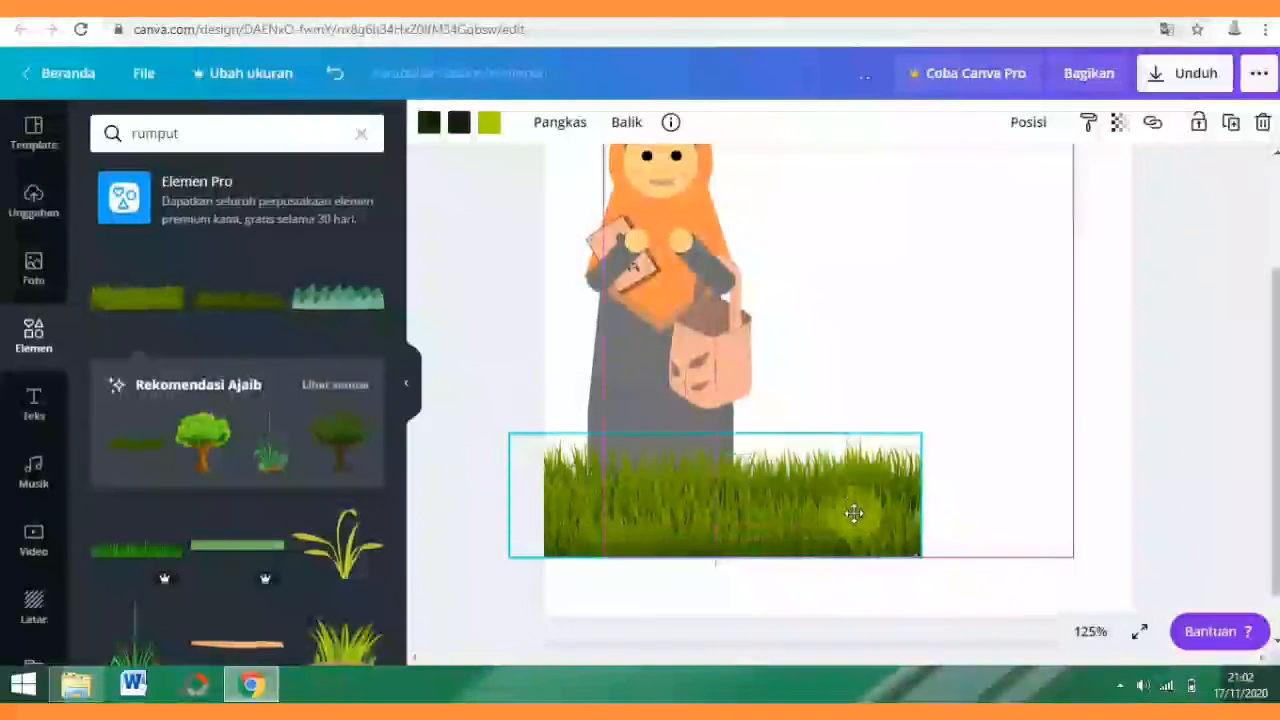
drag(921, 557, 751, 520)
Make two copies of the grass strip and place one behind the skirt's hem, sent behind the figure.
key(ctrl+v)
key(ctrl+v)
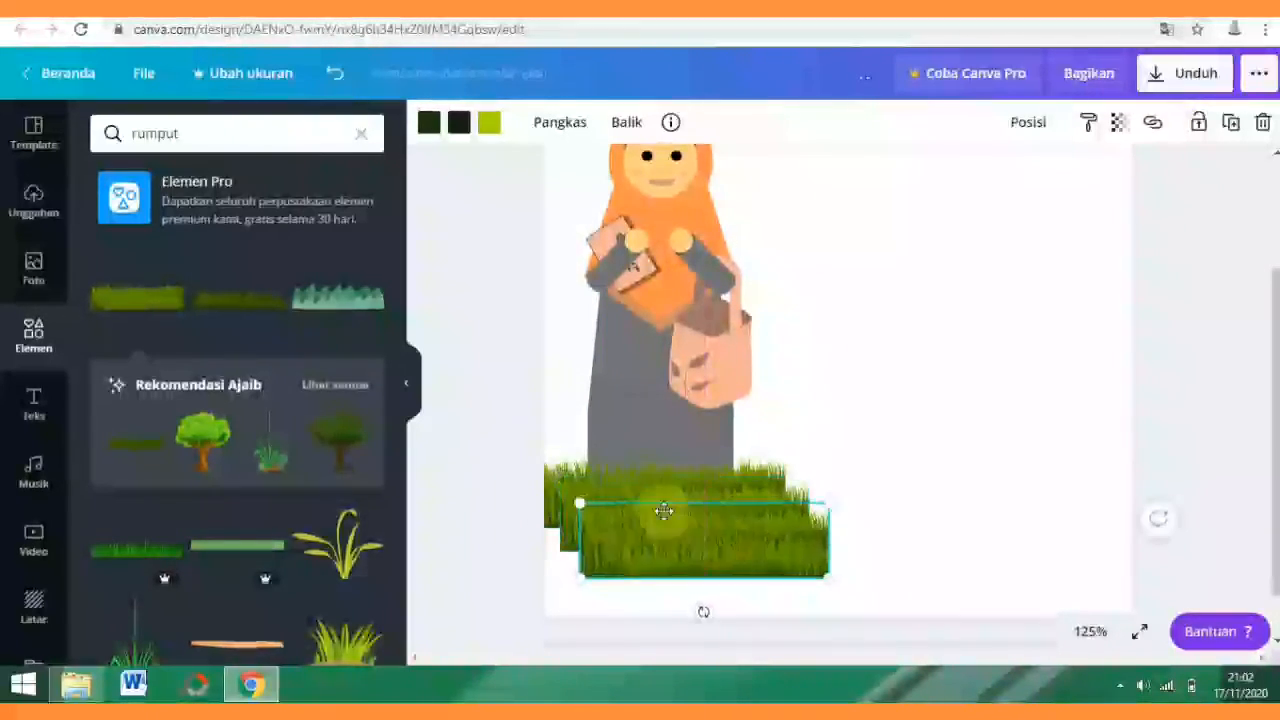
drag(663, 511, 597, 437)
right_click(651, 480)
click(734, 469)
Stack the other two grass strips in overlapping rows below the skirt's hem.
mouse_move(753, 501)
mouse_down()
mouse_move(716, 565)
mouse_move(742, 571)
mouse_move(733, 512)
mouse_up()
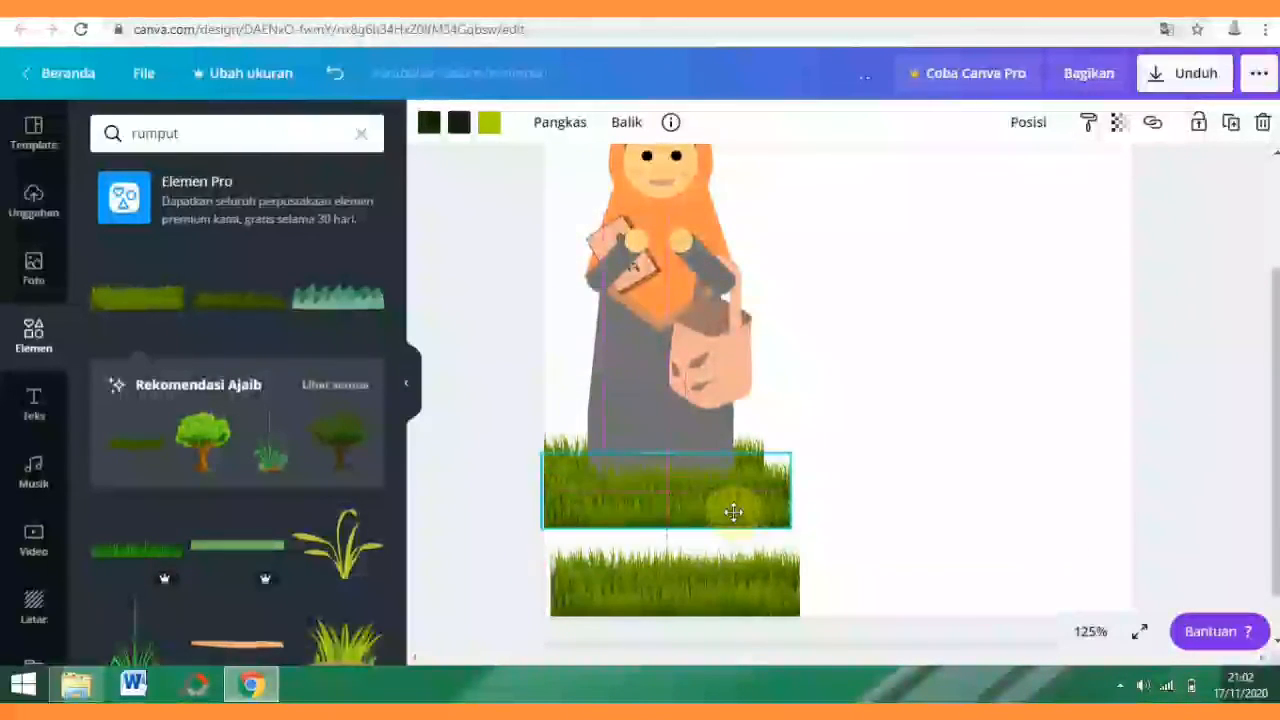
drag(734, 581, 734, 536)
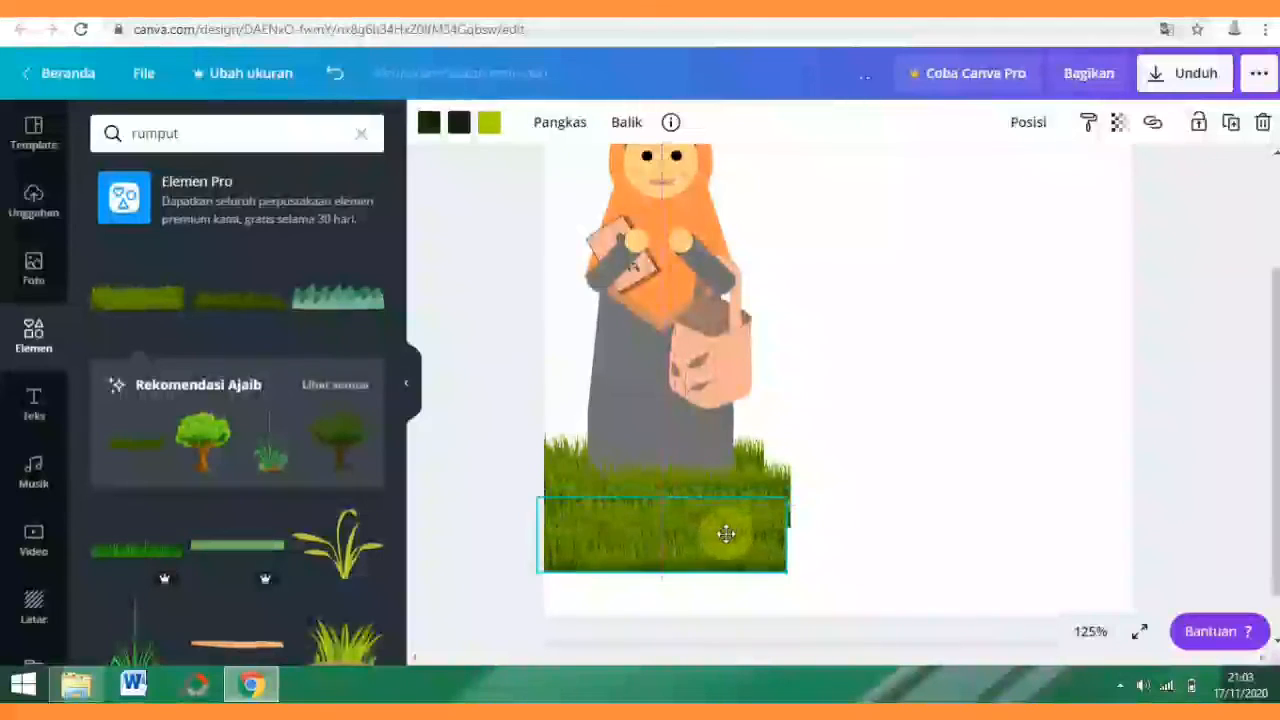
click(1192, 548)
Add the free tufted grass plant and place it on the left end of the grass strips.
scroll(1080, 567, down, 2)
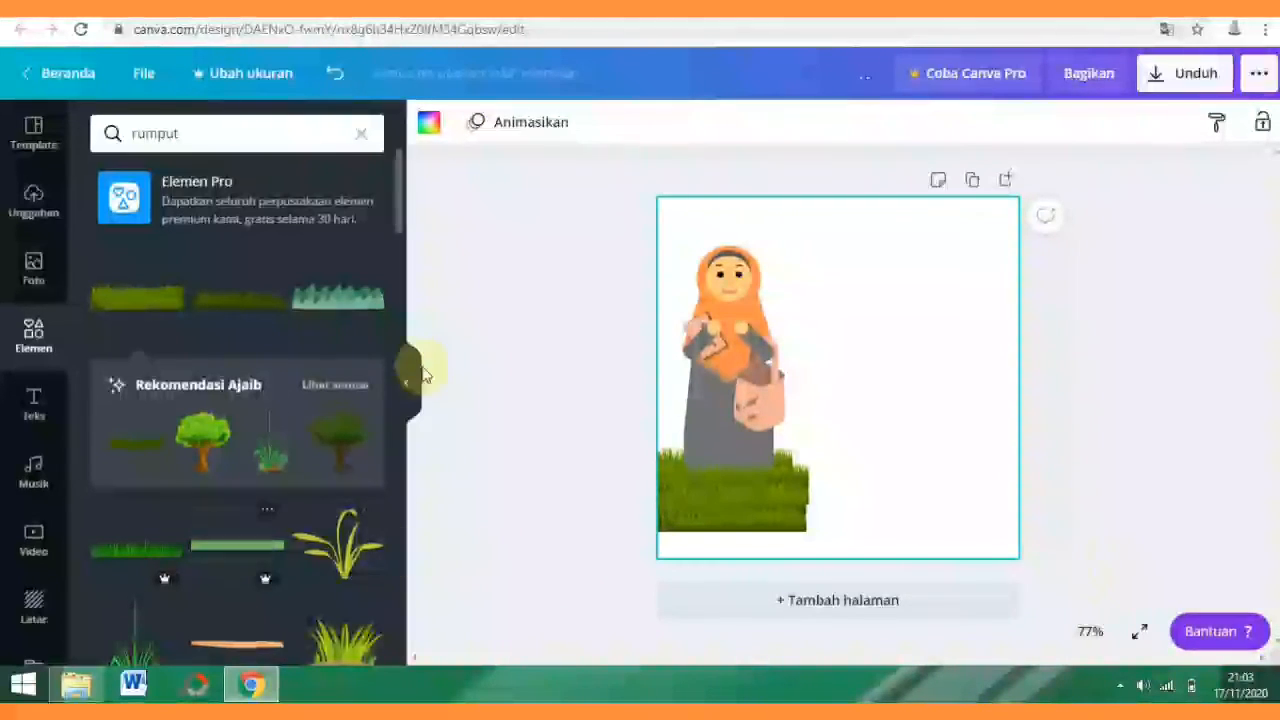
scroll(395, 235, down, 3)
click(157, 420)
drag(886, 452, 808, 480)
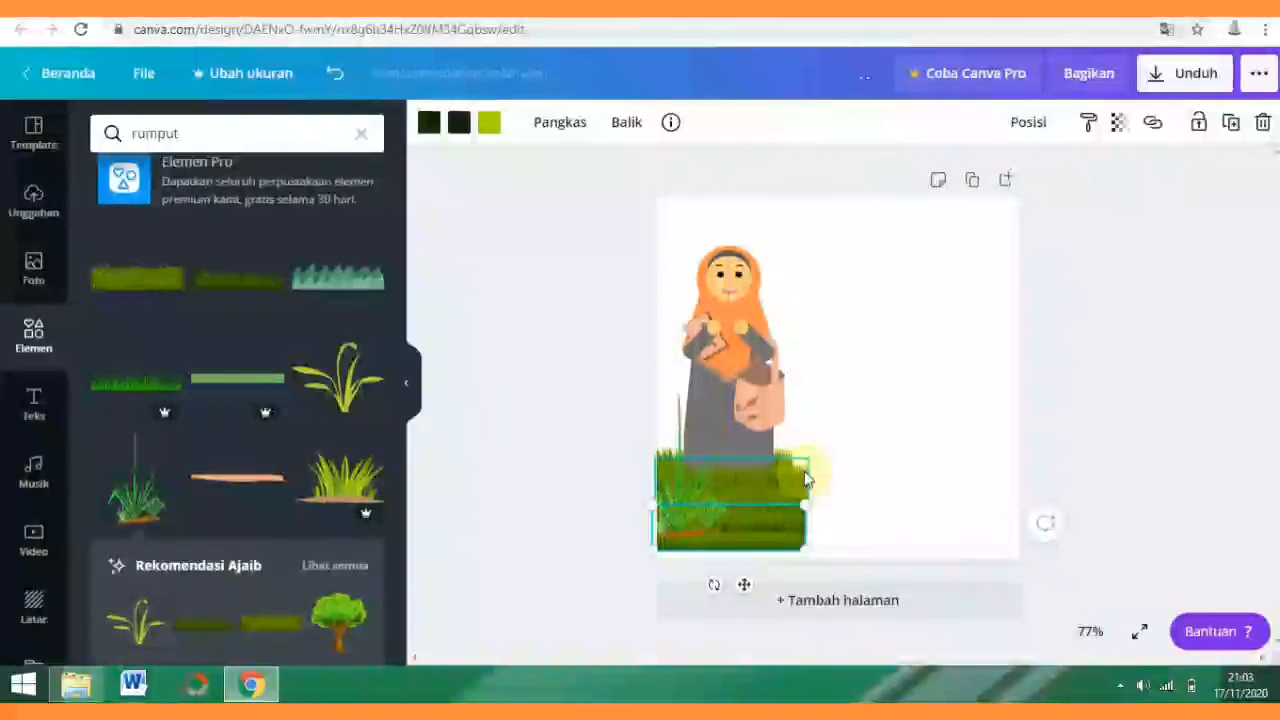
Adjust the stacking order of the lowest grass strip and the tufted plant, keeping the plant in front of the grass.
right_click(772, 549)
click(830, 546)
right_click(693, 507)
click(772, 553)
click(855, 528)
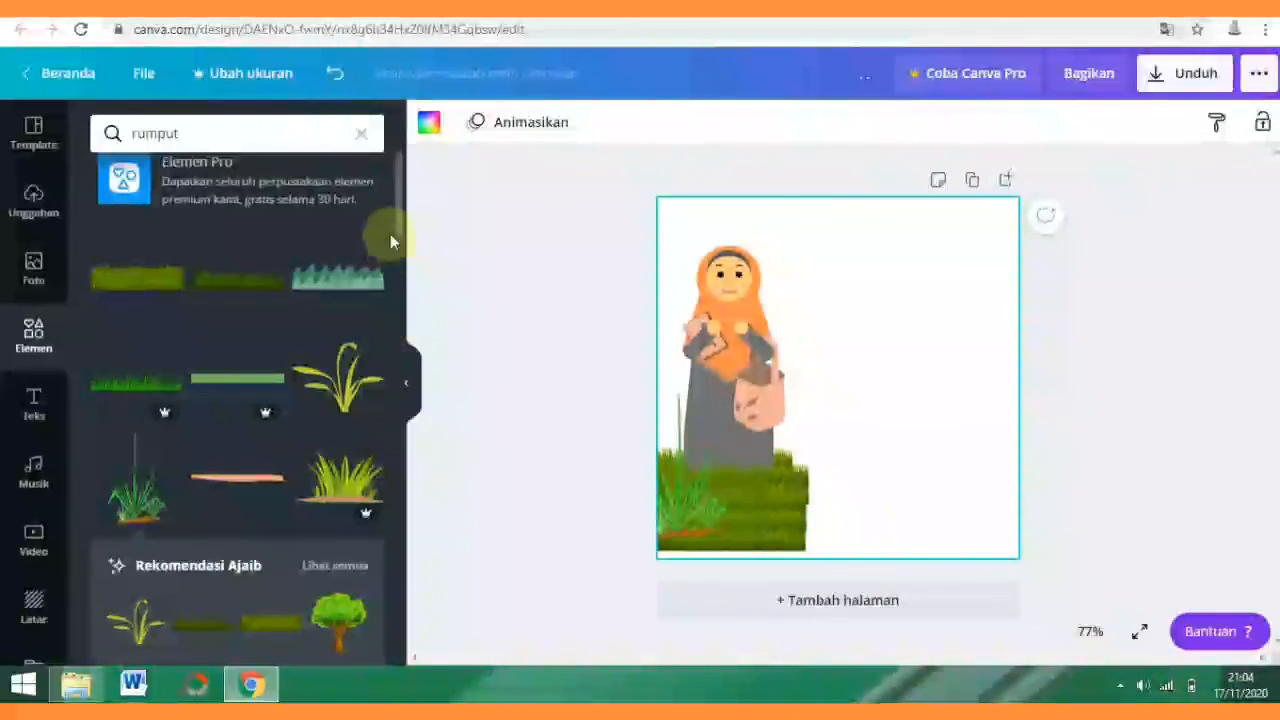
Try adding more green grass beside the existing strips and delete it.
click(151, 285)
drag(795, 410, 802, 577)
drag(874, 384, 947, 487)
key(Delete)
click(886, 547)
key(Delete)
Search the elements for "bunga" and browse the flower graphics.
drag(196, 134, 108, 130)
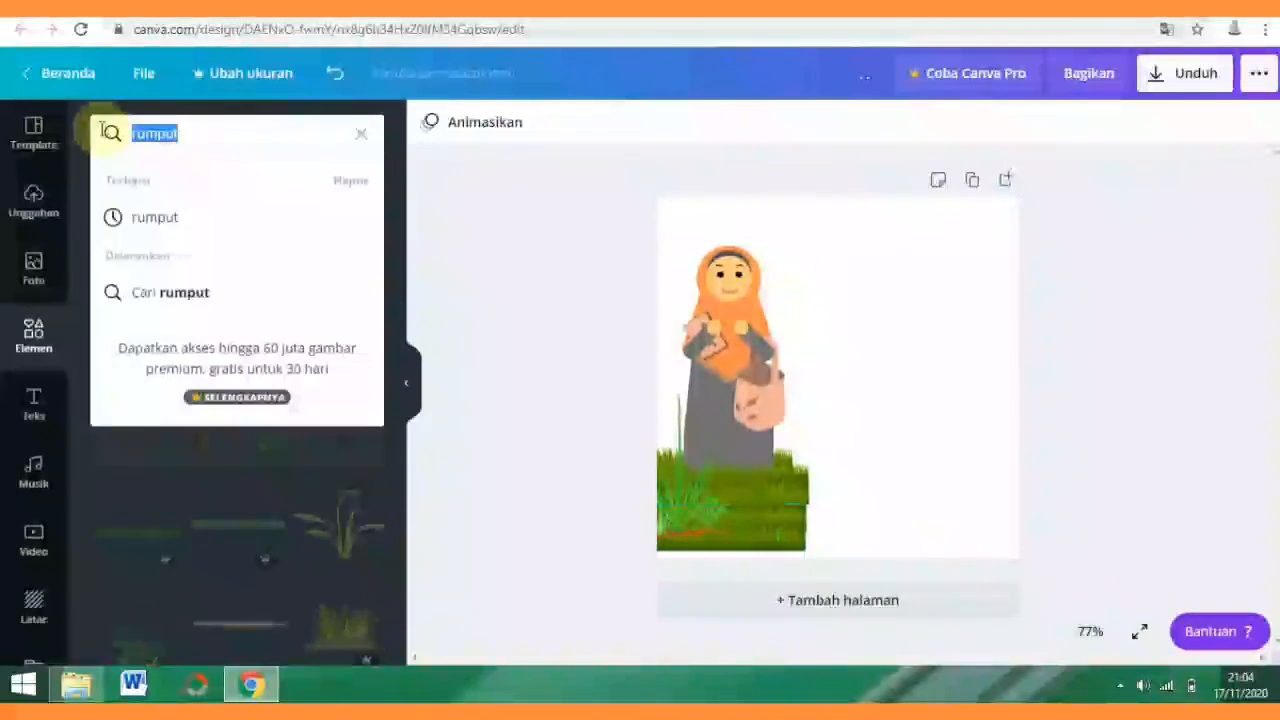
text(bunga)
key(Return)
scroll(401, 315, down, 5)
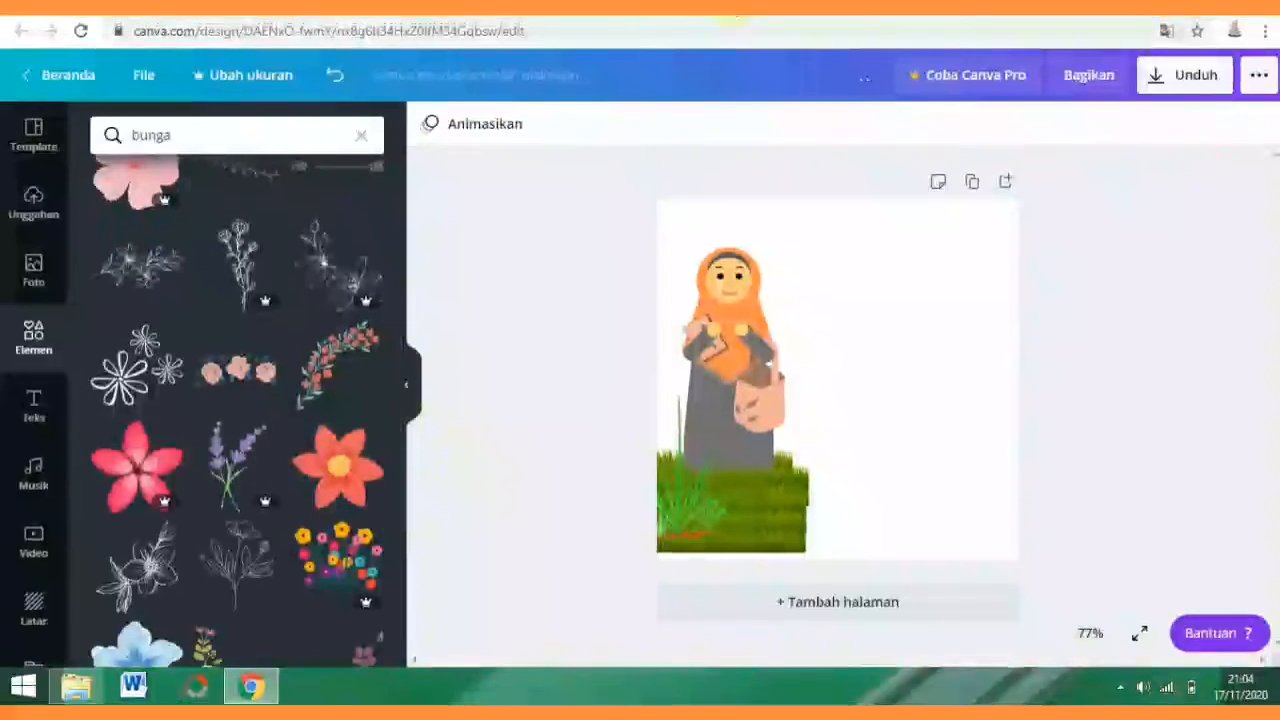